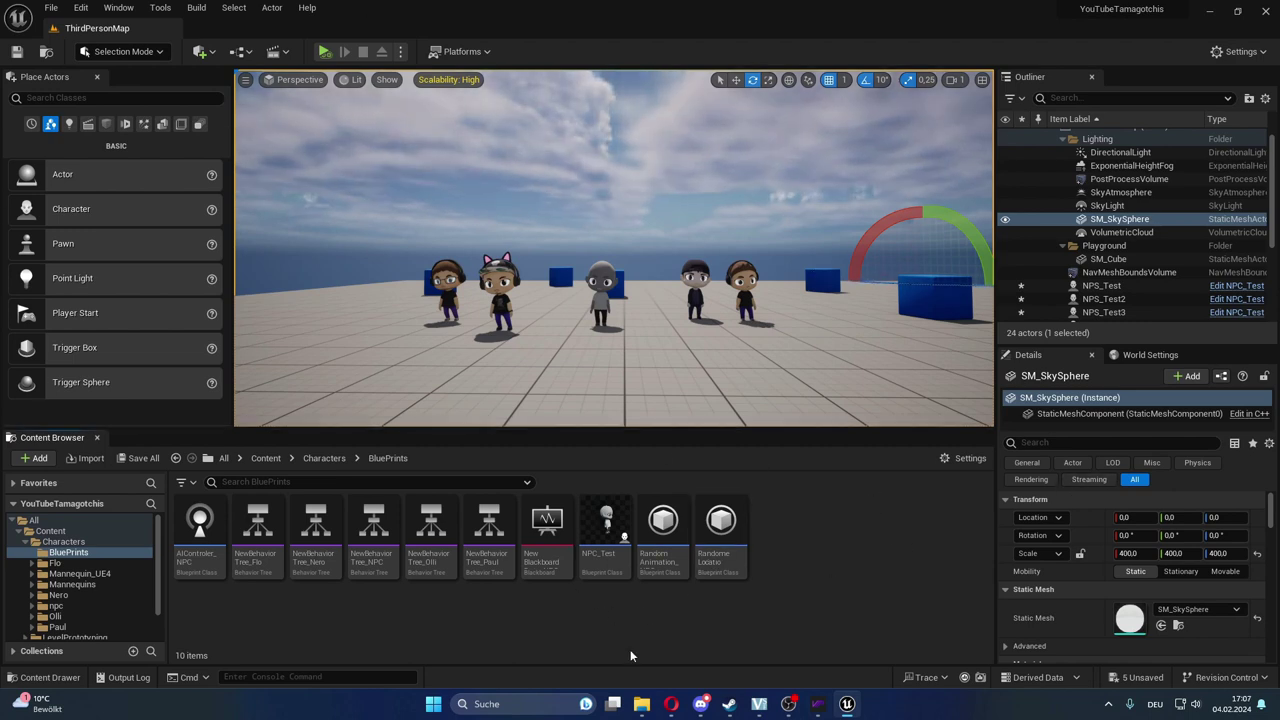
Open AIControler_NPC and move the BTAsset getter node next to Run Behavior Tree.
{"action": "mouse_move", "coordinate": [607, 582]}
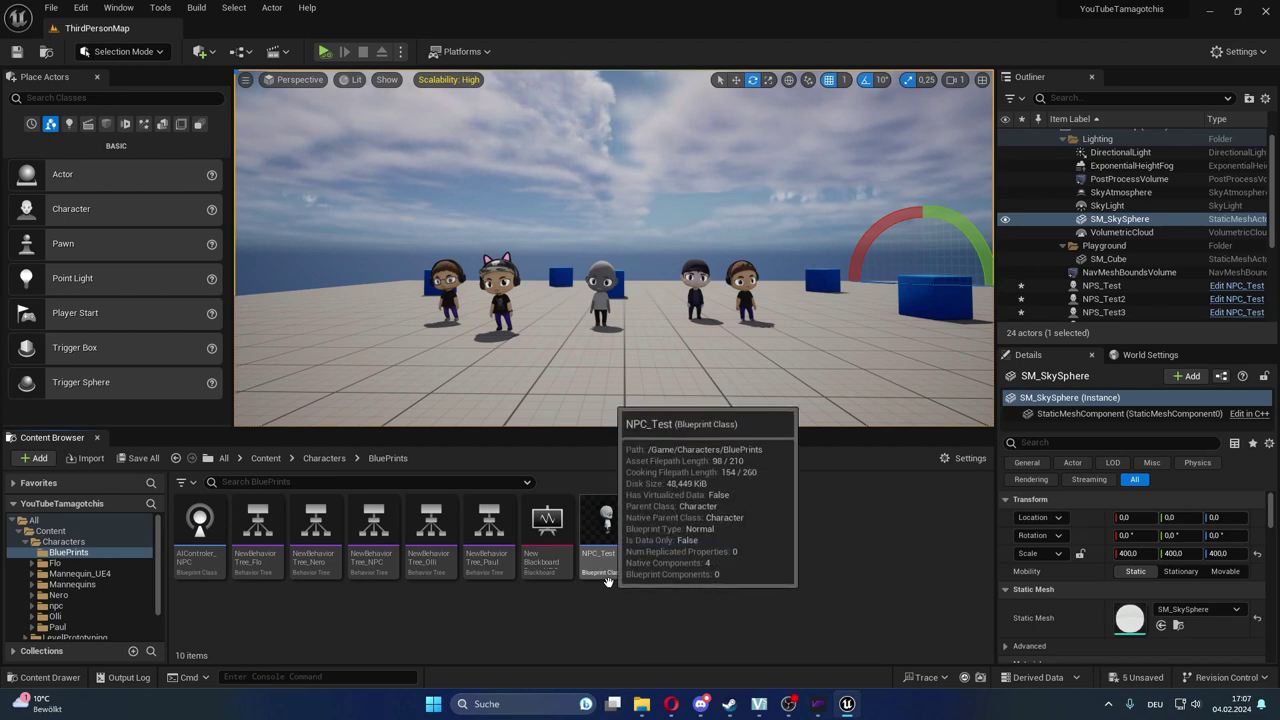
{"action": "mouse_move", "coordinate": [208, 556]}
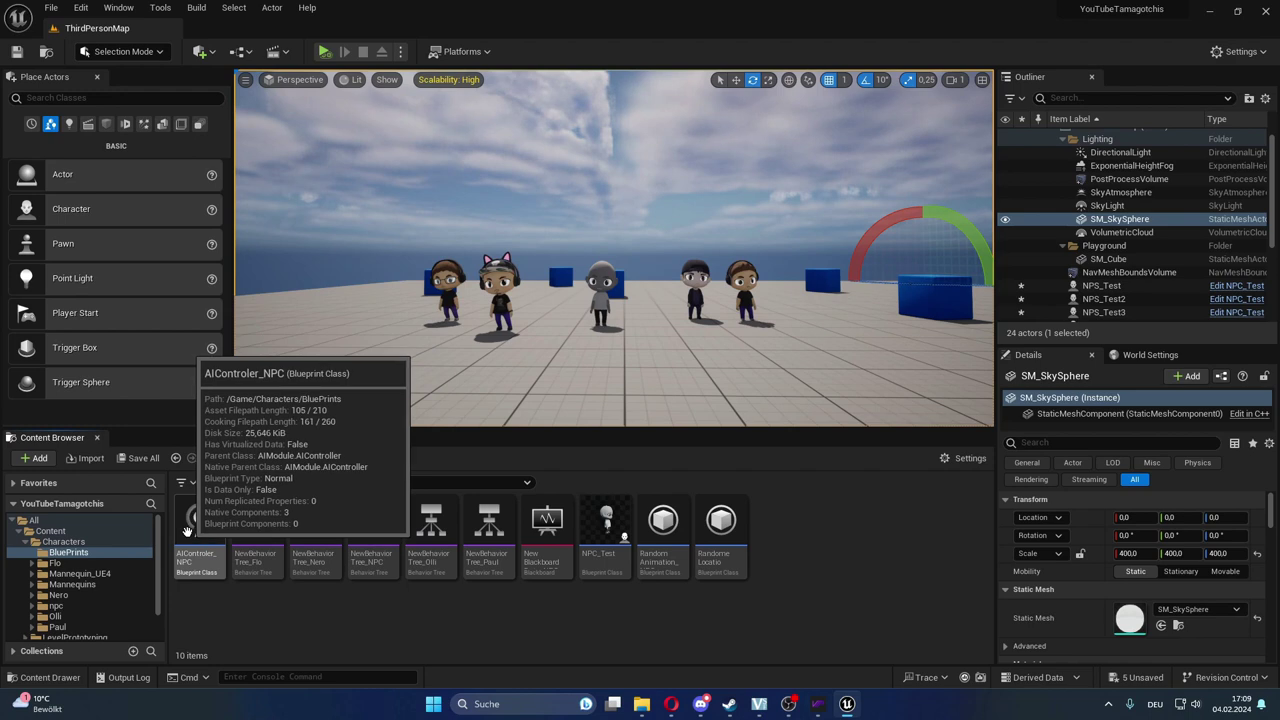
{"action": "double_click", "coordinate": [187, 530]}
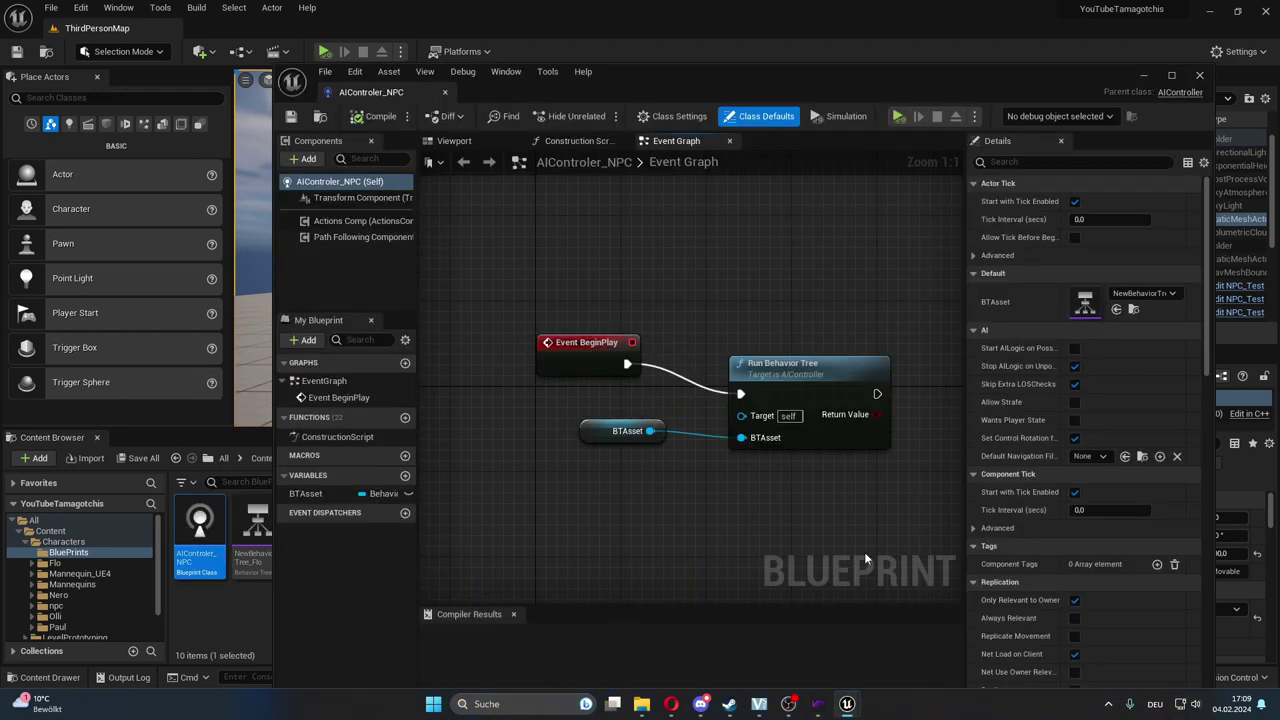
{"action": "right_click_drag", "start_coordinate": [789, 523], "coordinate": [787, 514]}
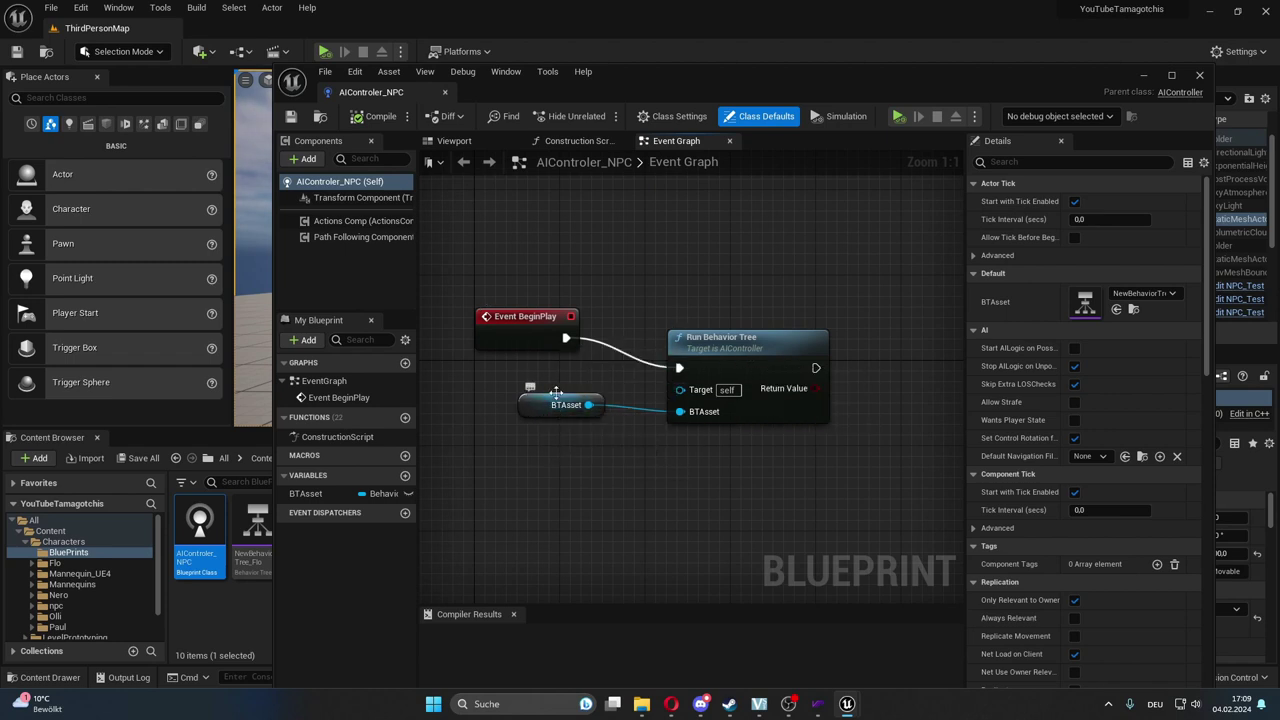
{"action": "left_click_drag", "start_coordinate": [545, 403], "coordinate": [558, 500]}
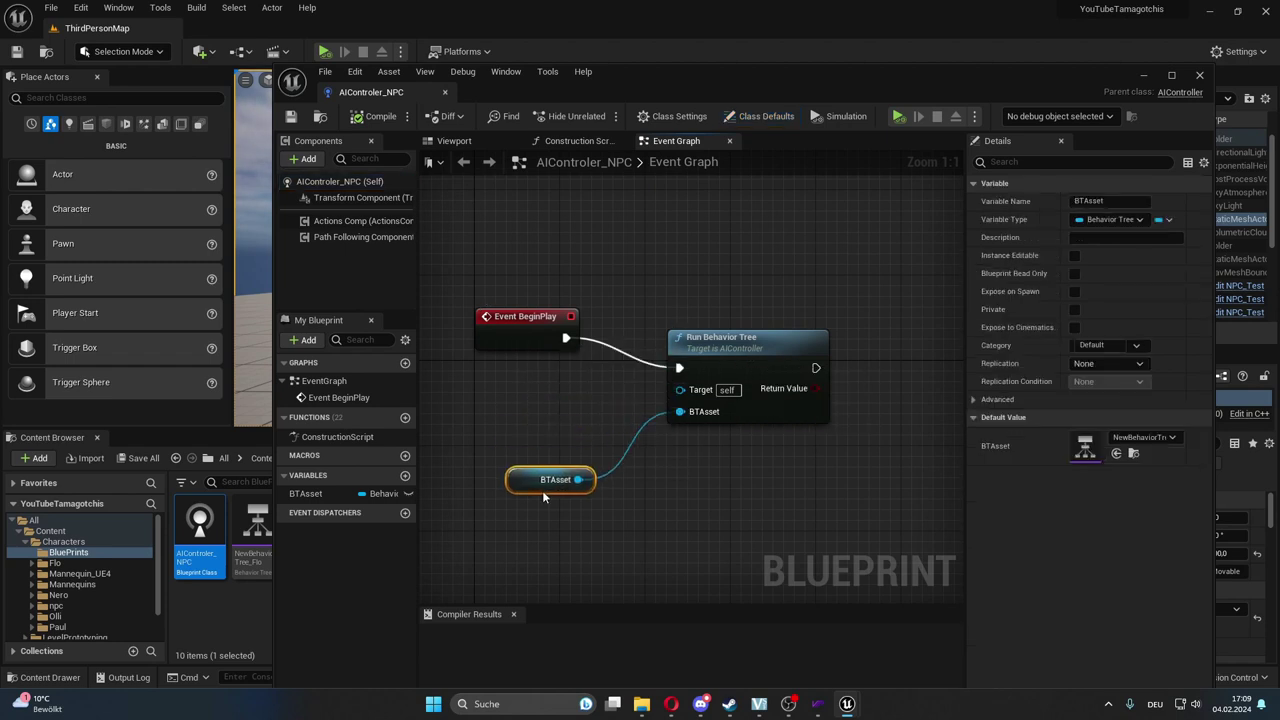
{"action": "right_click", "coordinate": [679, 413]}
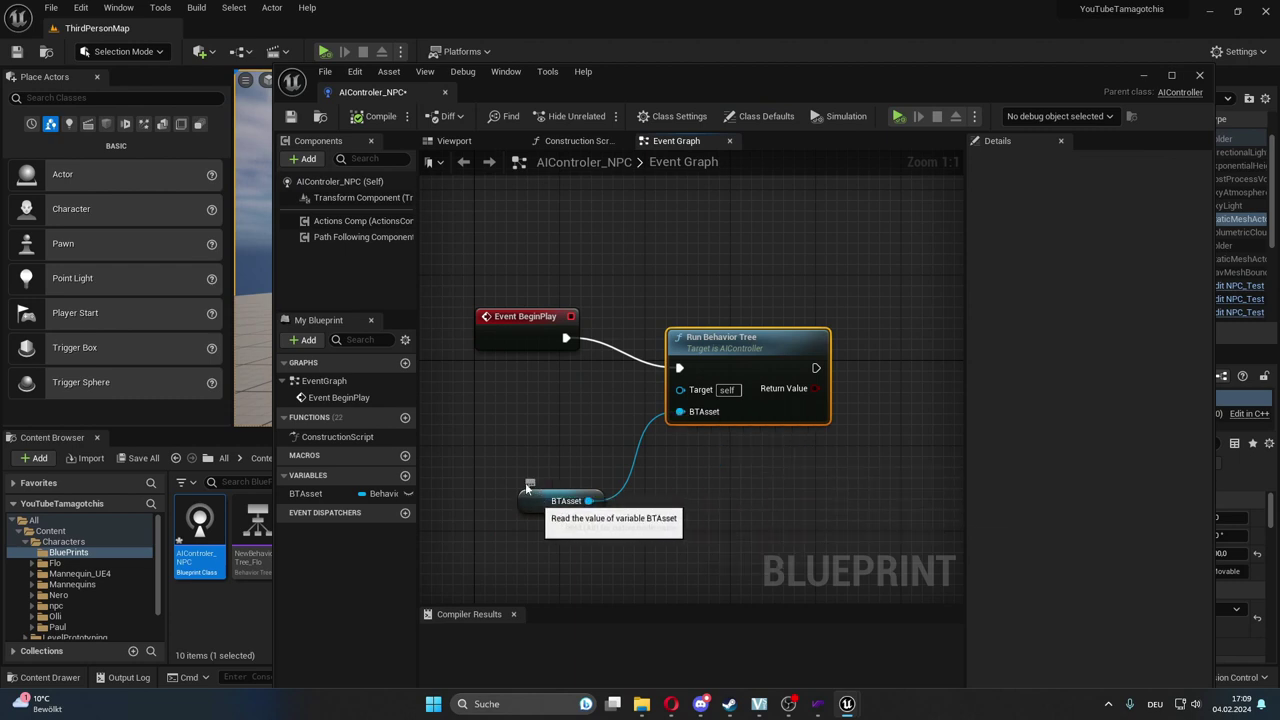
{"action": "left_click_drag", "start_coordinate": [545, 500], "coordinate": [511, 447]}
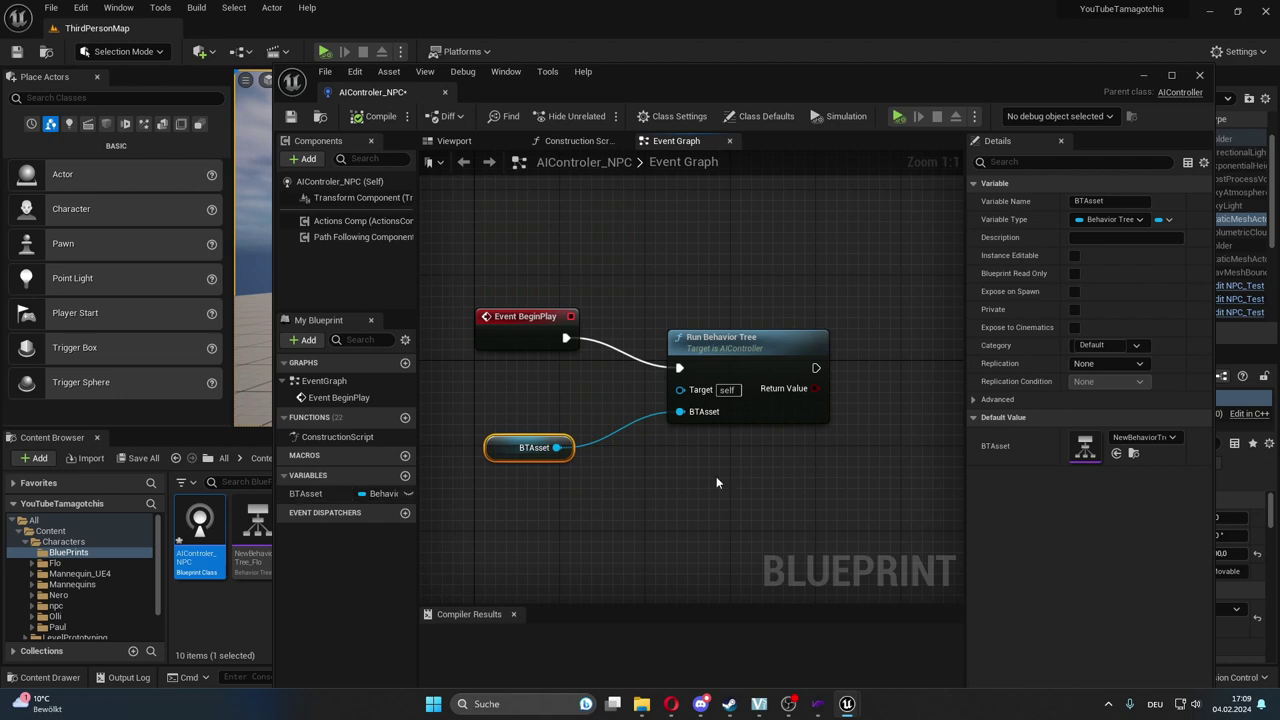
{"action": "left_click", "coordinate": [676, 487]}
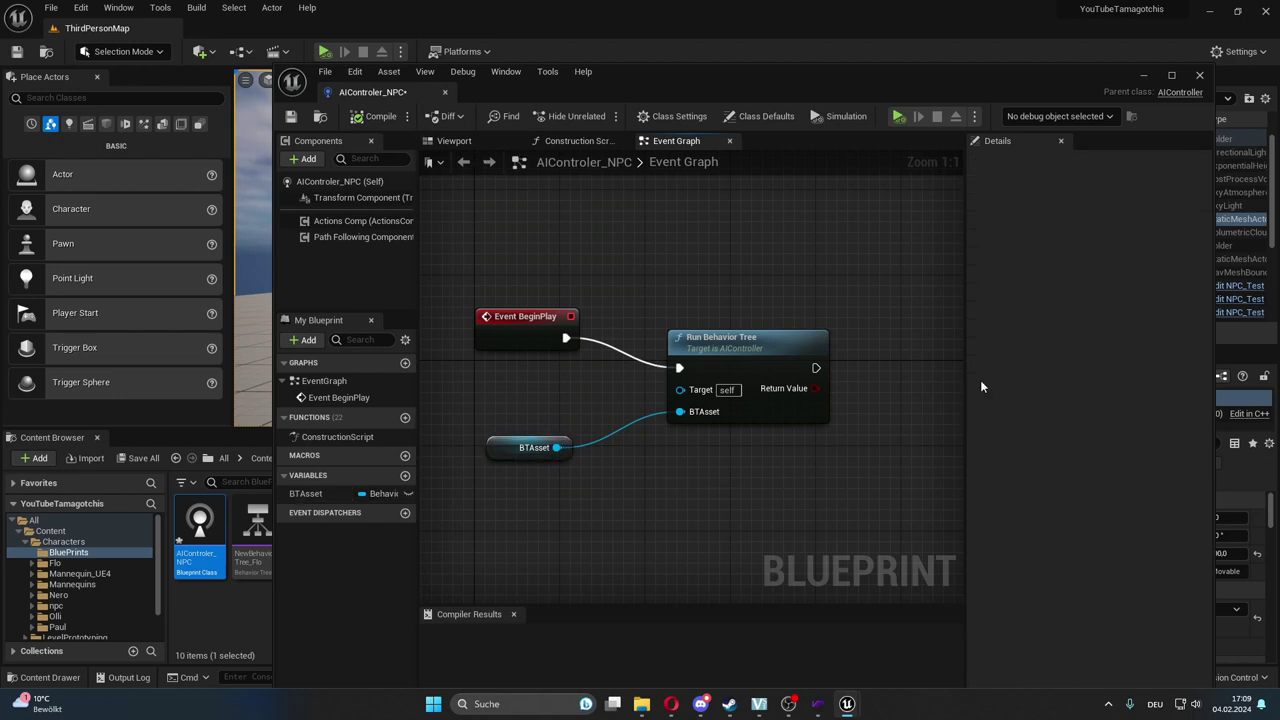
Save and close AIControler_NPC, then open the NPC_Test character blueprint.
{"action": "left_click", "coordinate": [290, 116]}
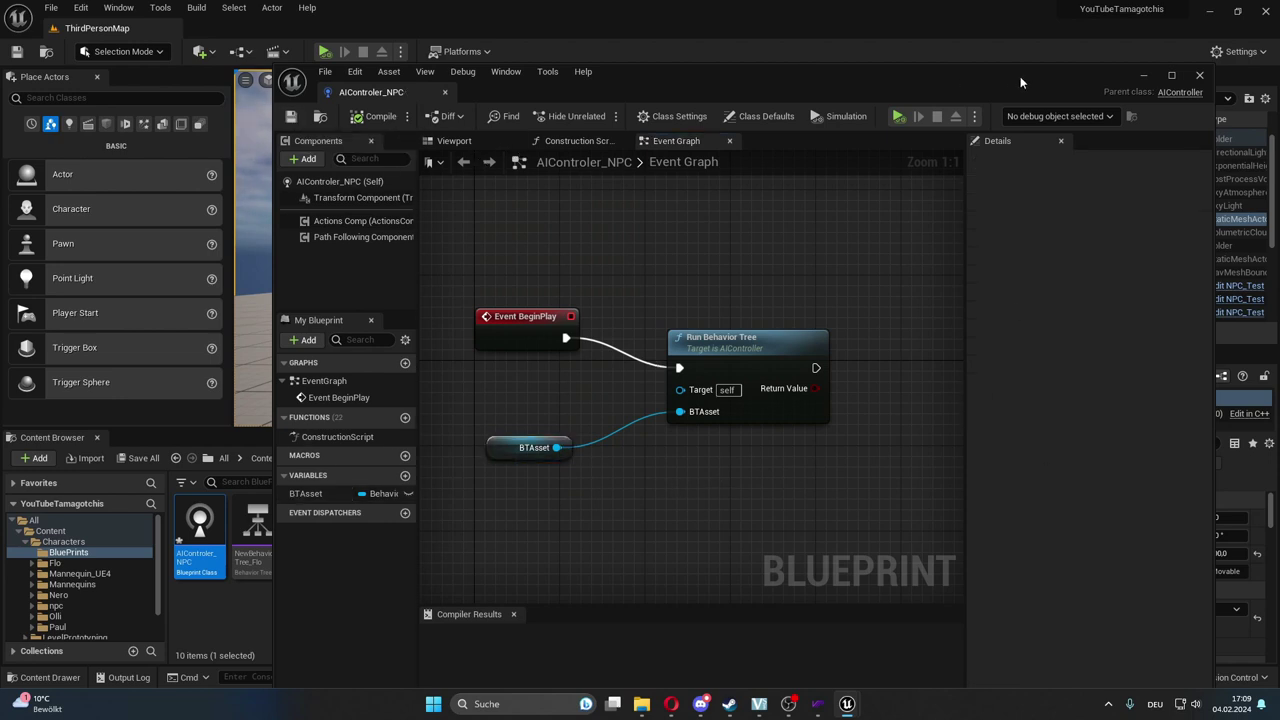
{"action": "left_click", "coordinate": [1199, 77]}
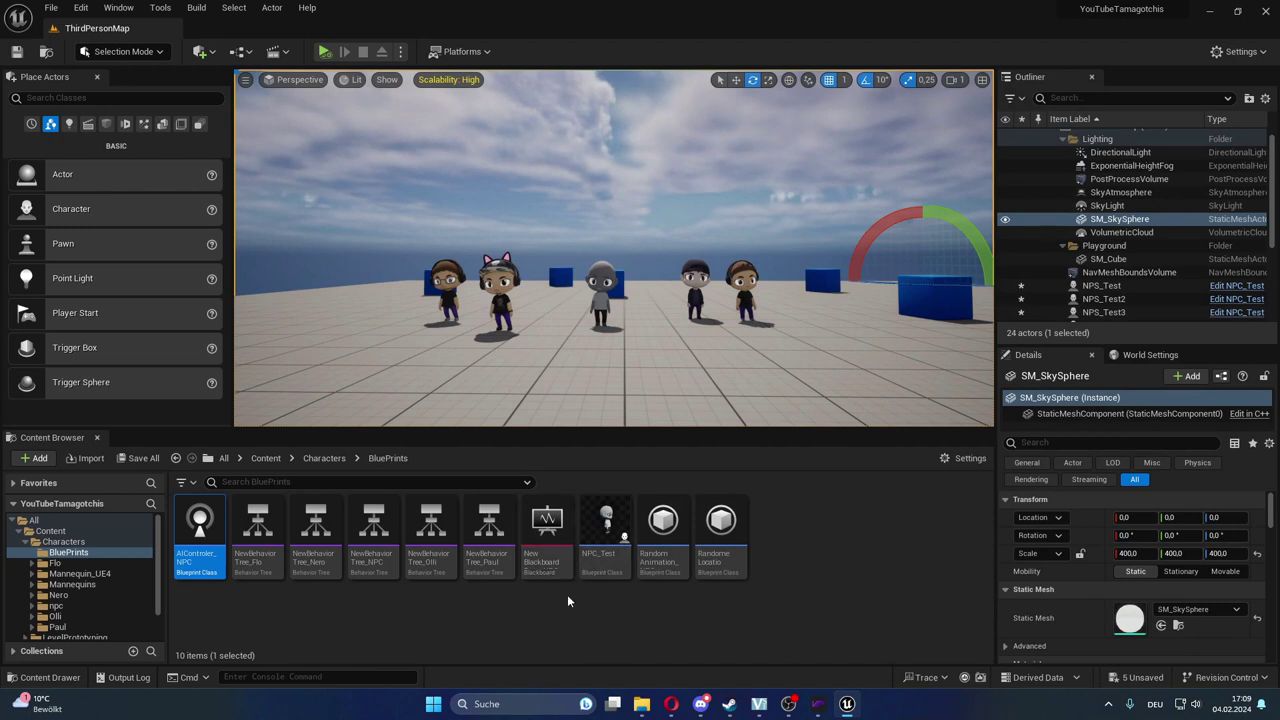
{"action": "double_click", "coordinate": [608, 530]}
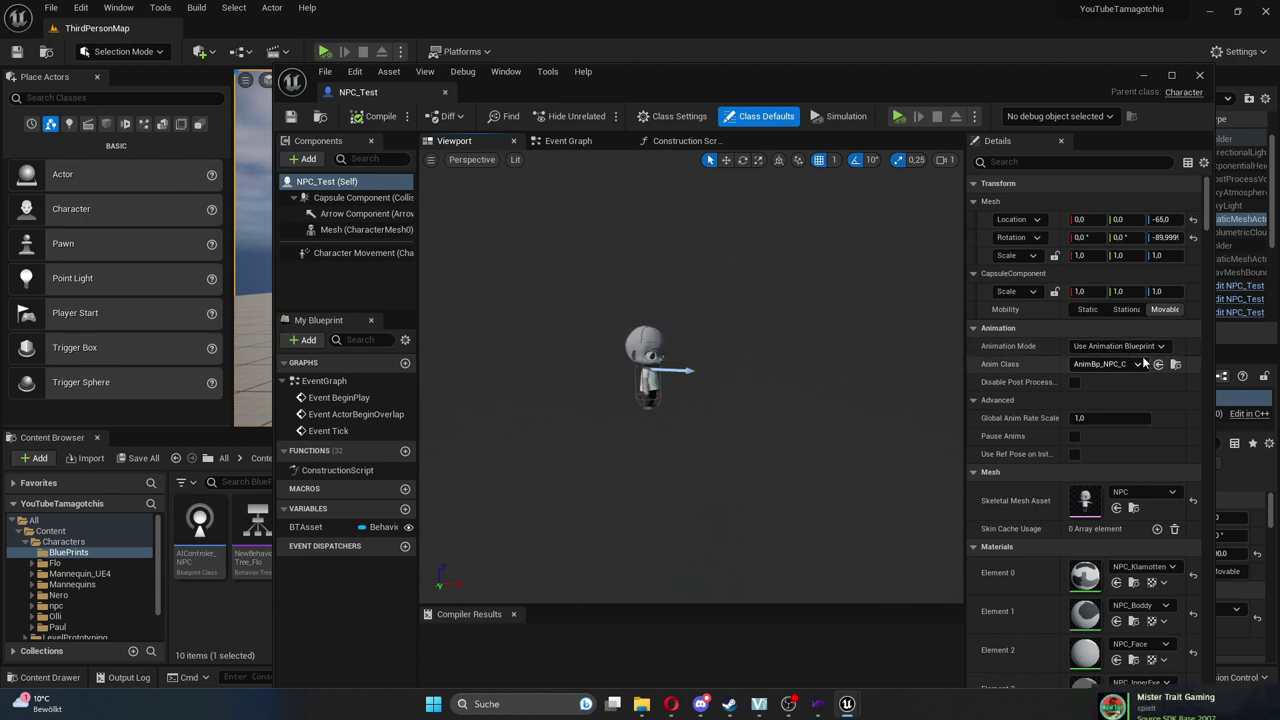
Browse from NPC_Test's Anim Class to AnimBp_NPC and open that animation blueprint.
{"action": "left_click", "coordinate": [1175, 366]}
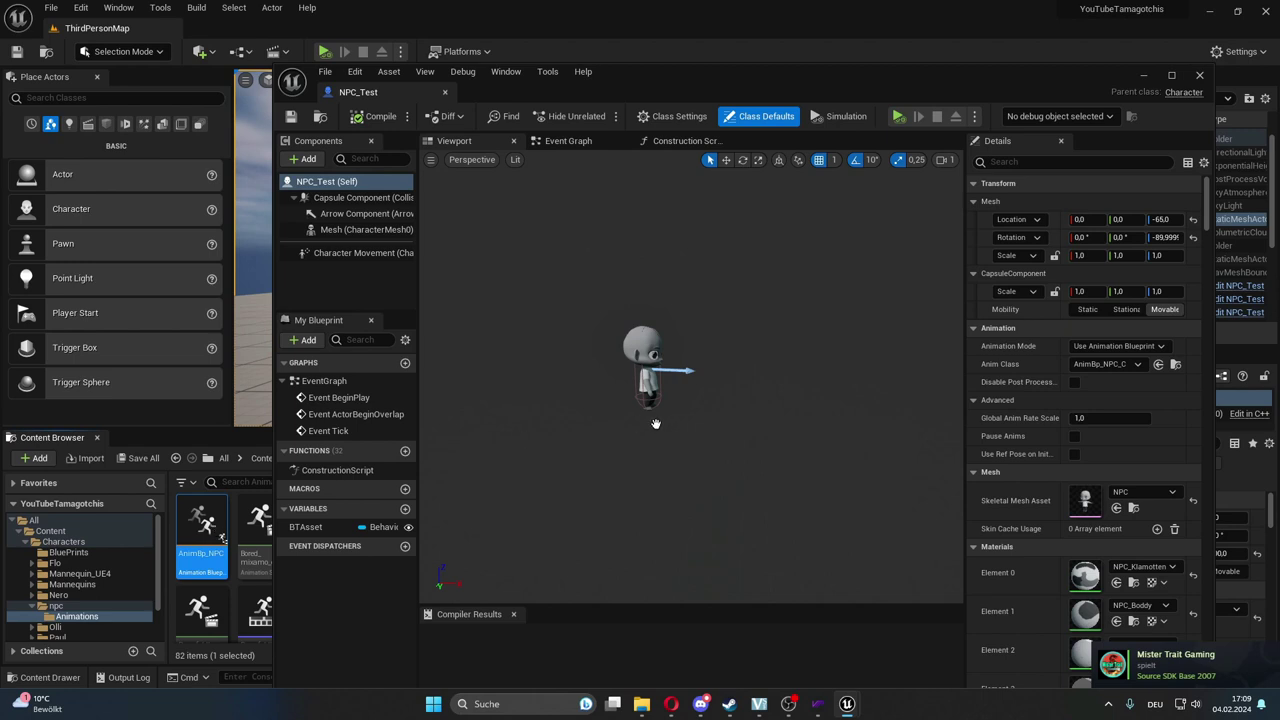
{"action": "double_click", "coordinate": [201, 540]}
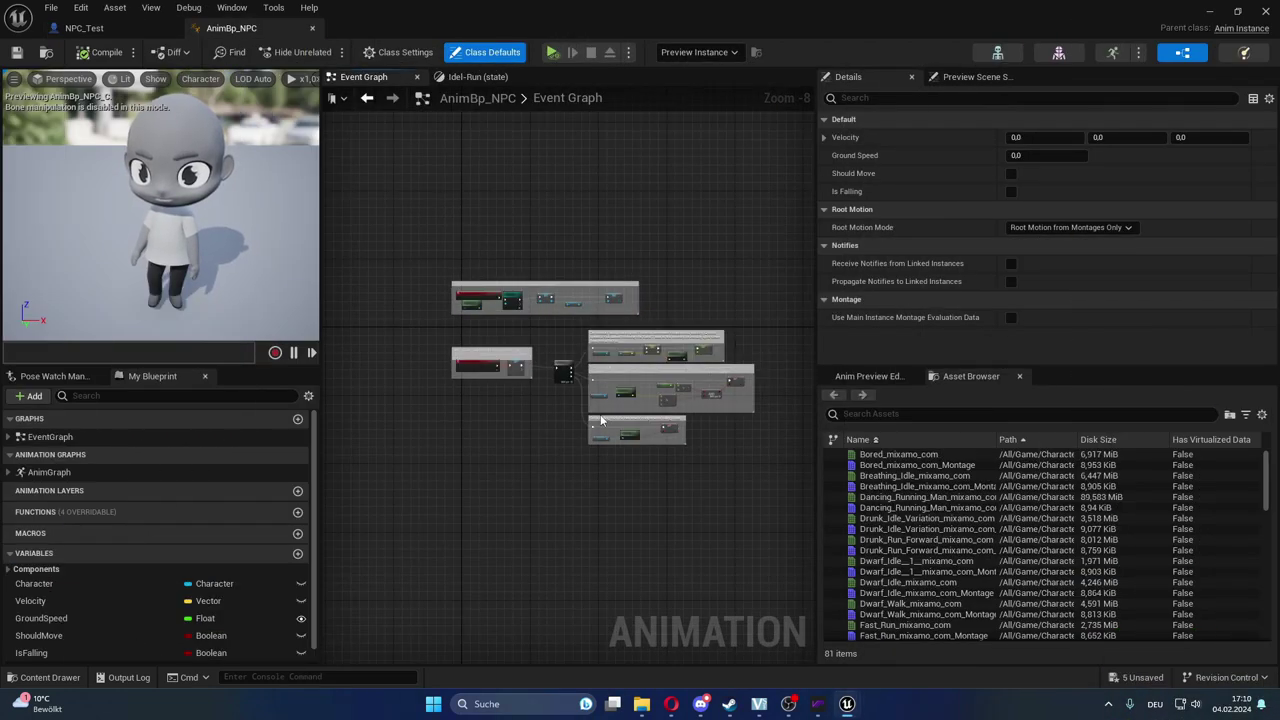
Inspect the AnimBp_NPC Event Graph's Sequence, Cast and movement-component SET nodes.
{"action": "scroll", "coordinate": [601, 421], "scroll_direction": "up", "scroll_amount": 1}
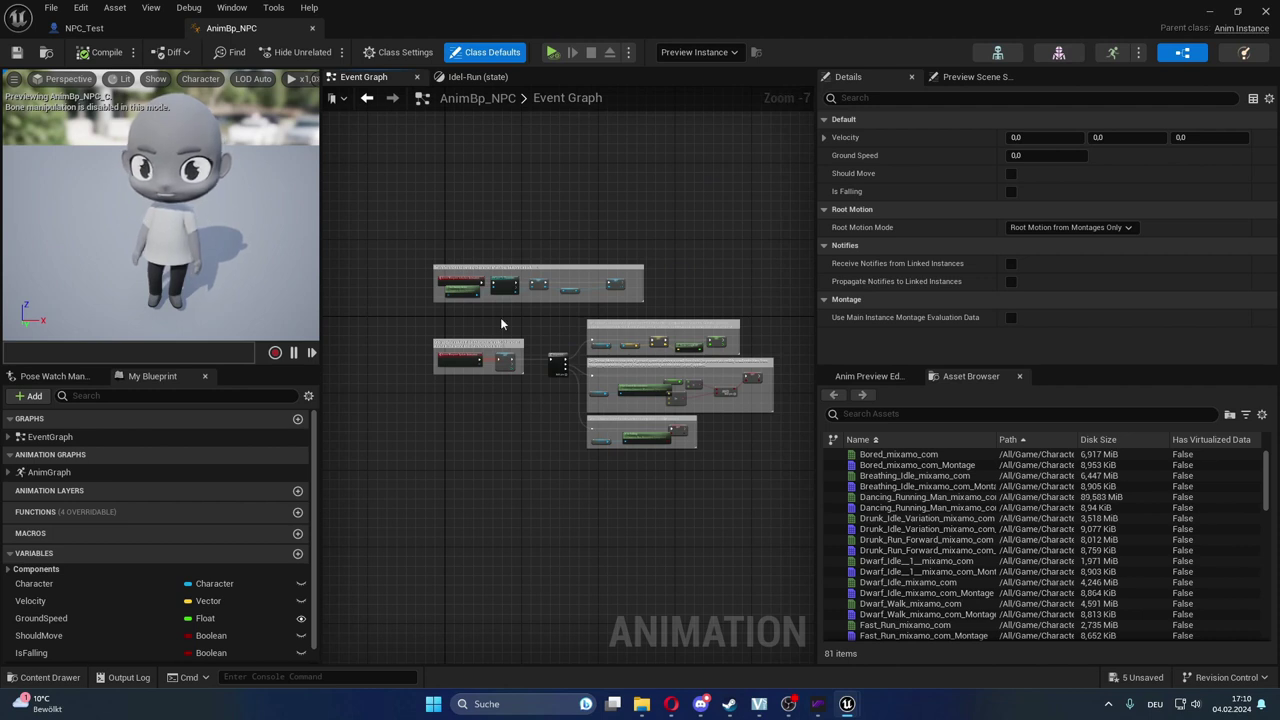
{"action": "double_click", "coordinate": [636, 18]}
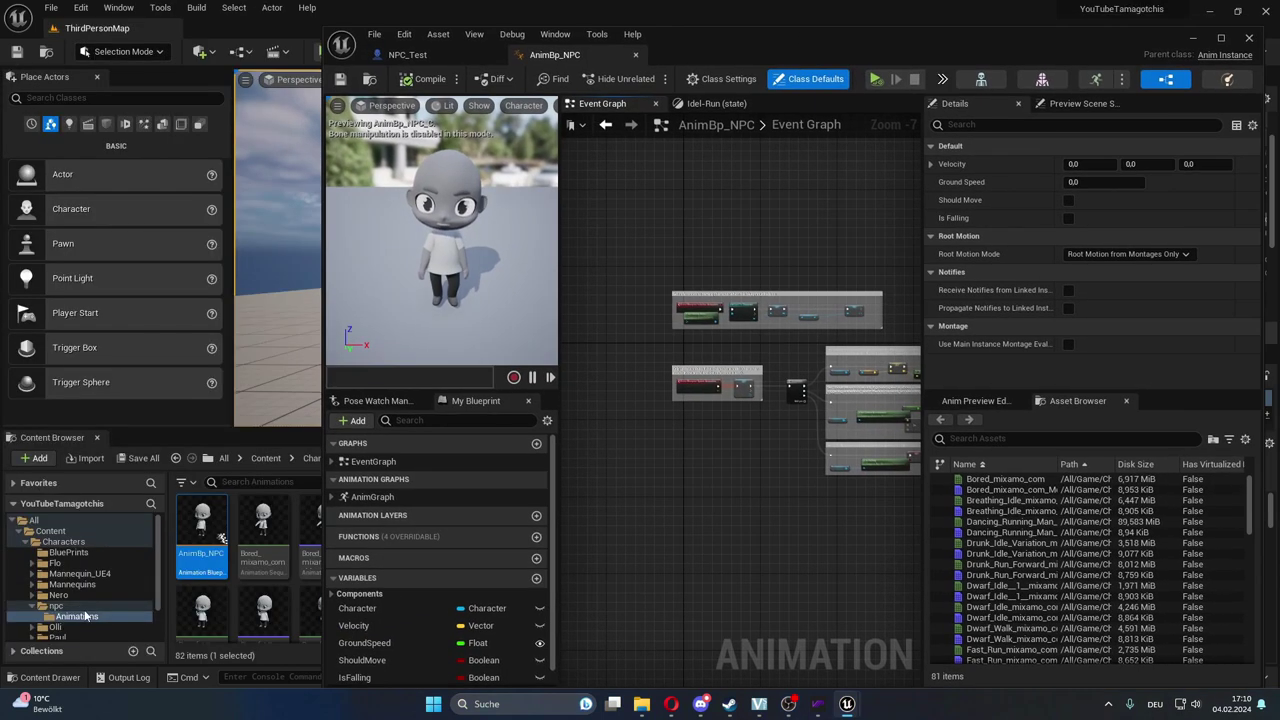
{"action": "double_click", "coordinate": [800, 30]}
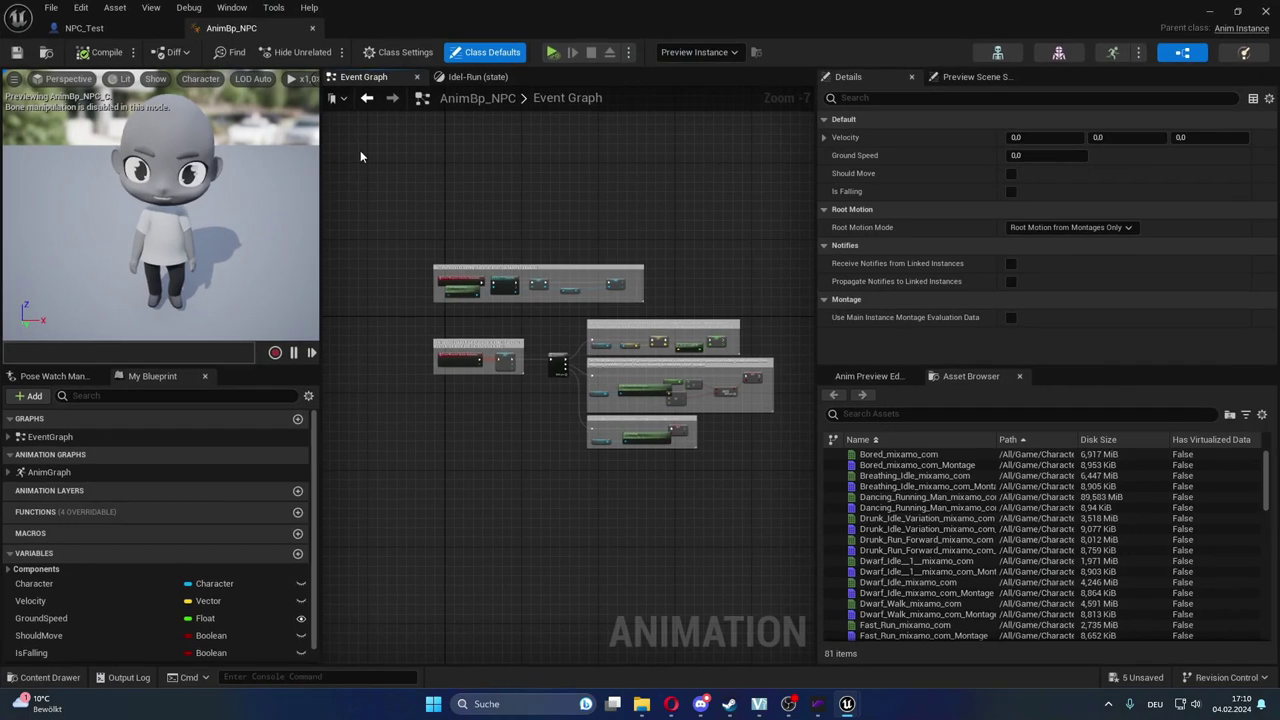
{"action": "scroll", "coordinate": [740, 322], "scroll_direction": "up", "scroll_amount": 3}
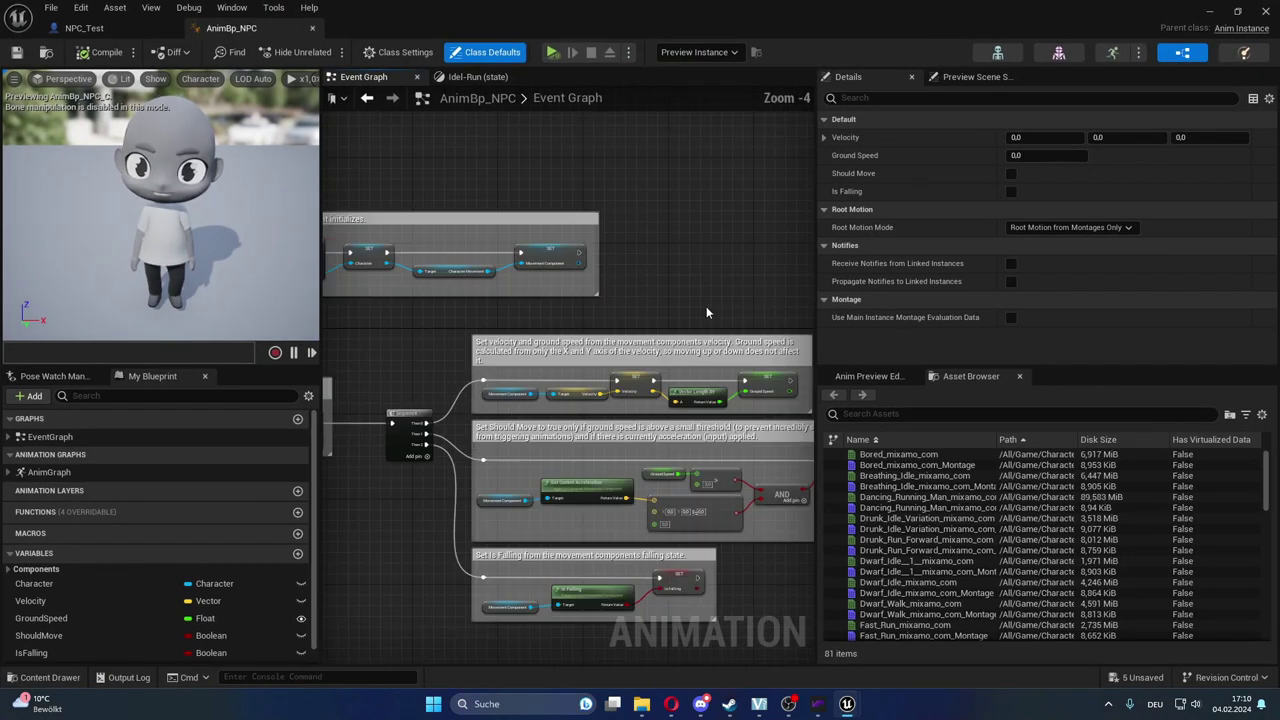
{"action": "scroll", "coordinate": [760, 360], "scroll_direction": "up", "scroll_amount": 1}
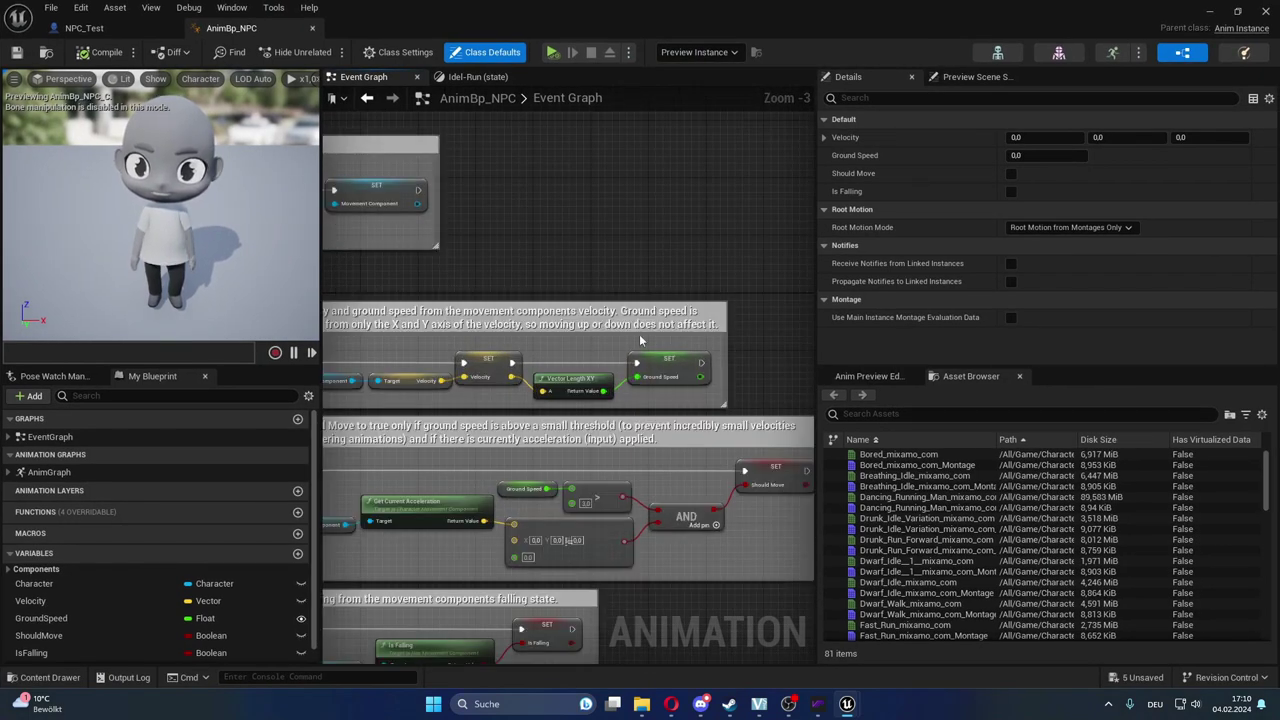
{"action": "right_click_drag", "start_coordinate": [660, 470], "coordinate": [635, 382]}
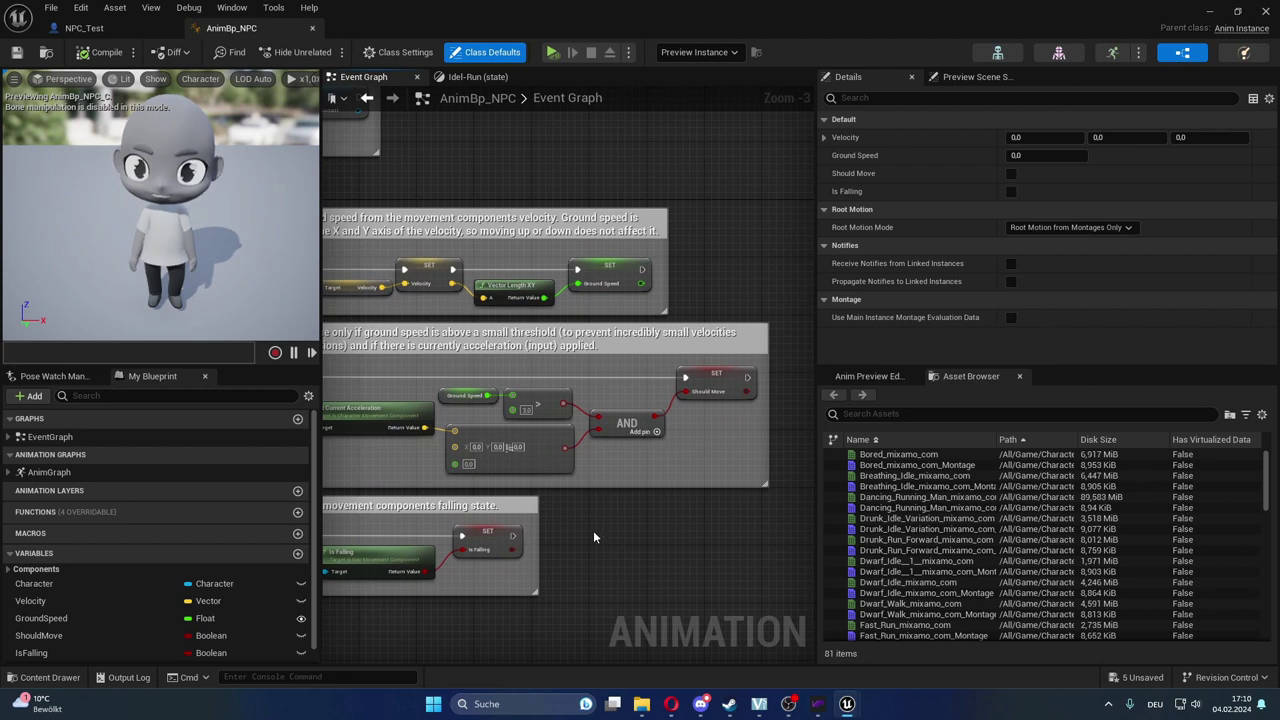
{"action": "right_click_drag", "start_coordinate": [593, 537], "coordinate": [752, 573]}
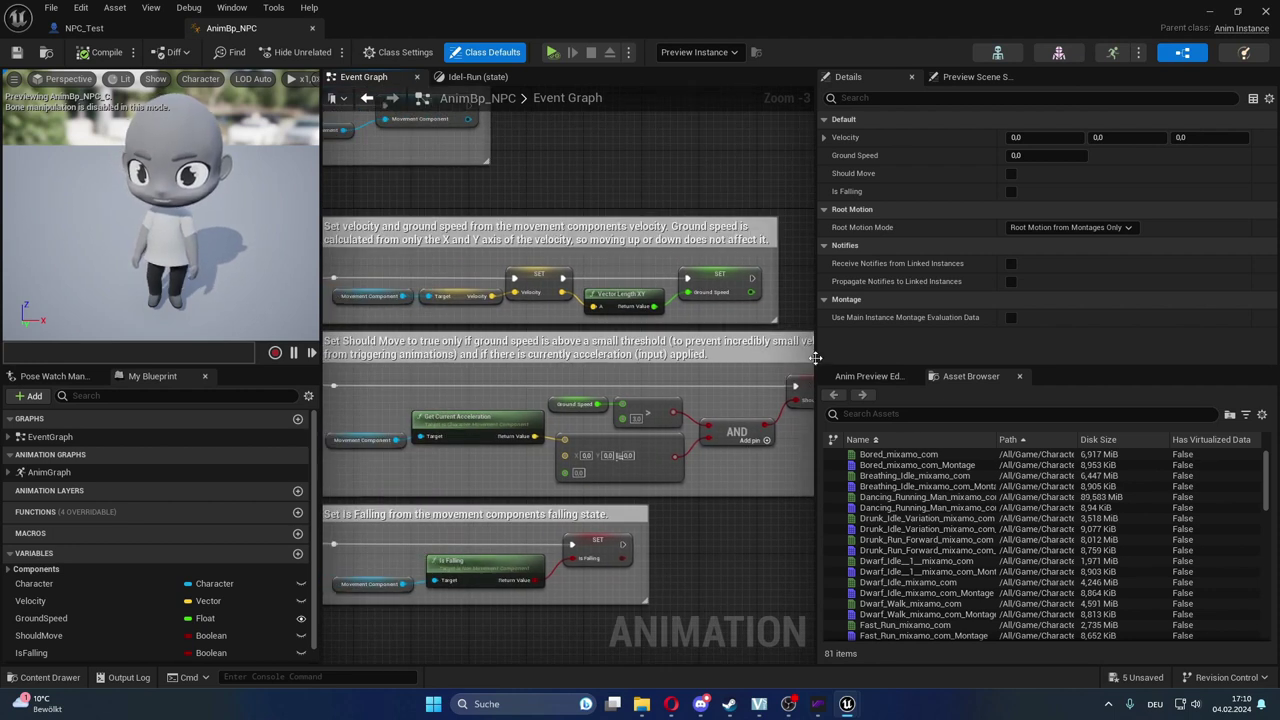
{"action": "right_click_drag", "start_coordinate": [551, 408], "coordinate": [604, 367]}
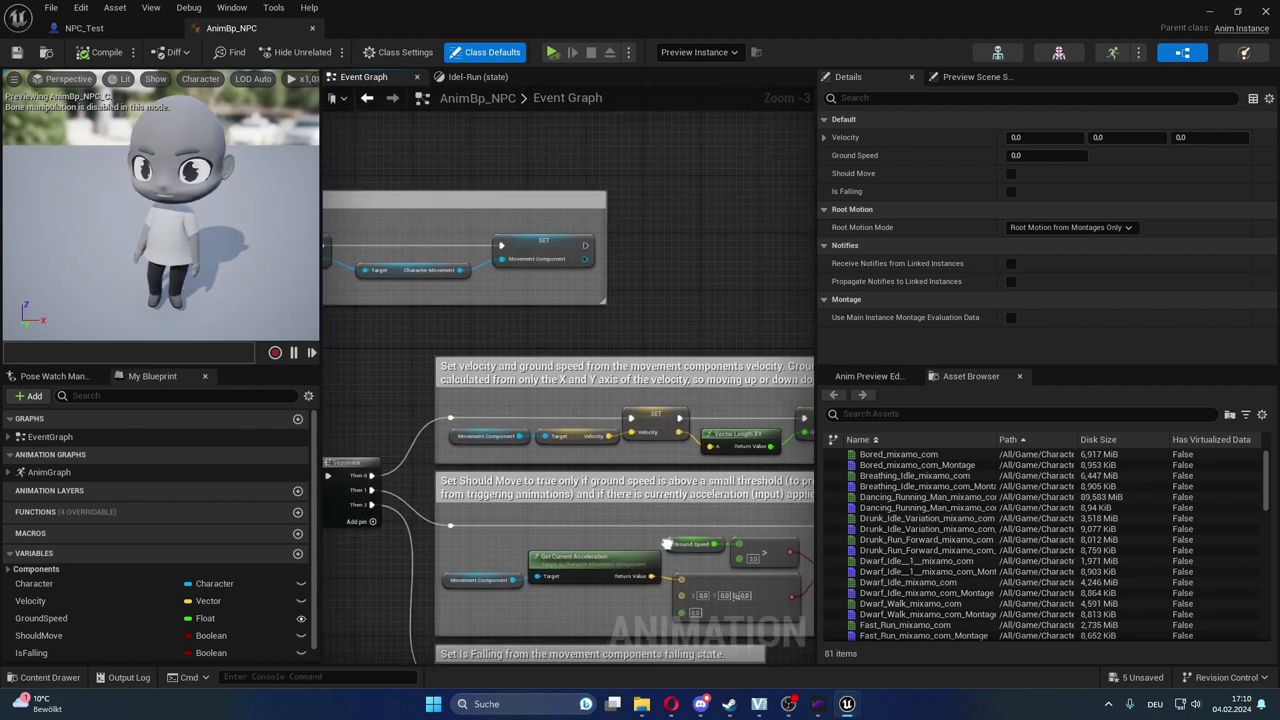
{"action": "right_click_drag", "start_coordinate": [587, 296], "coordinate": [570, 290]}
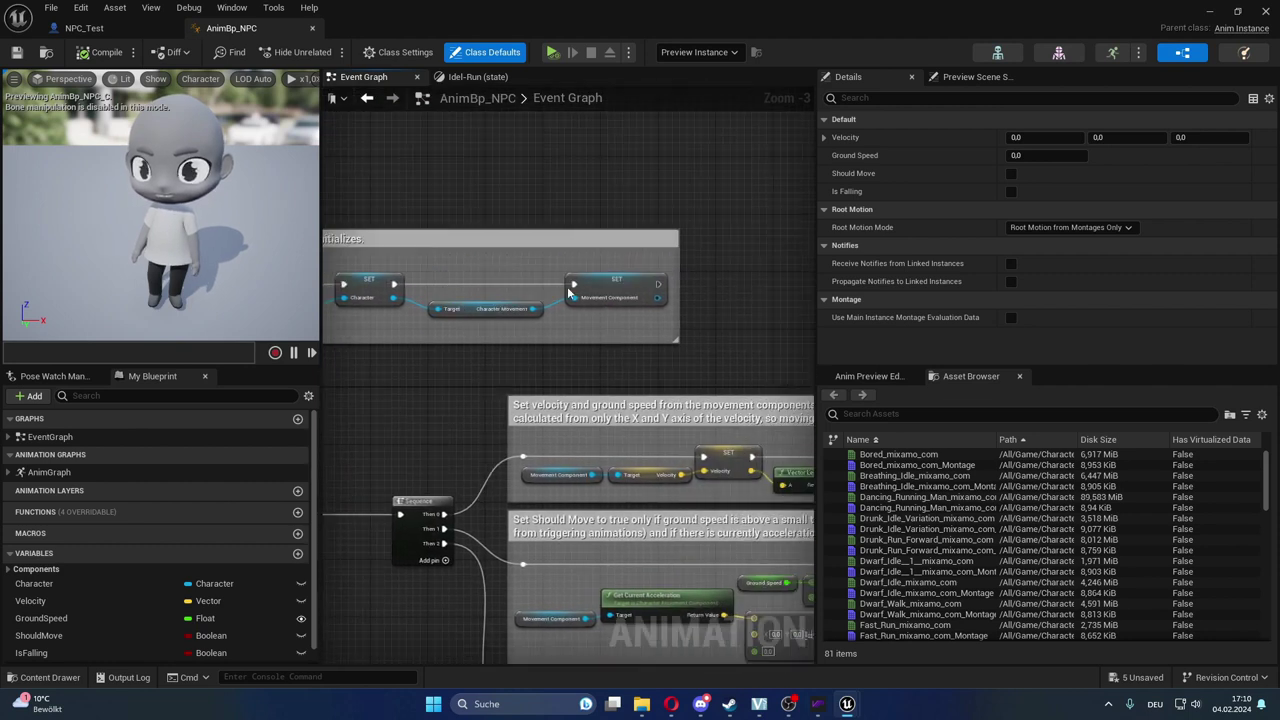
{"action": "right_click", "coordinate": [592, 284]}
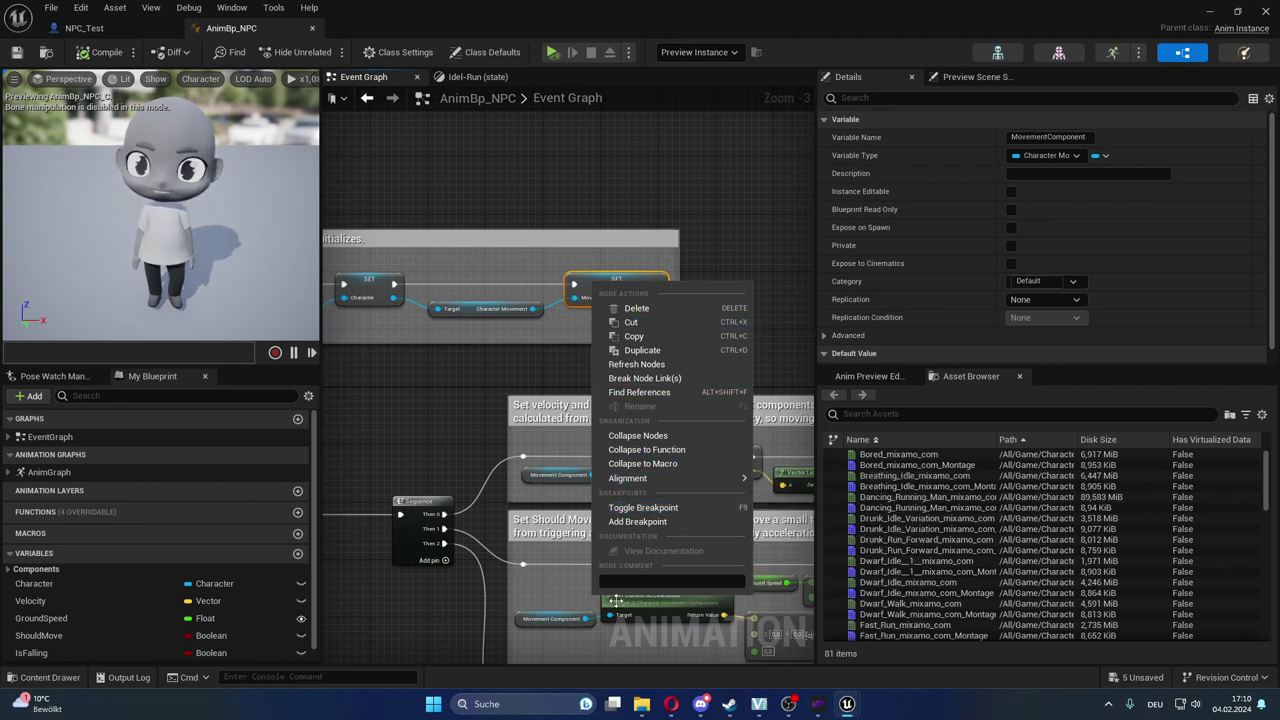
{"action": "left_click", "coordinate": [603, 211]}
Zoom out over the event graph and open the AnimGraph's New State Machine.
{"action": "scroll", "coordinate": [603, 211], "scroll_direction": "down", "scroll_amount": 1}
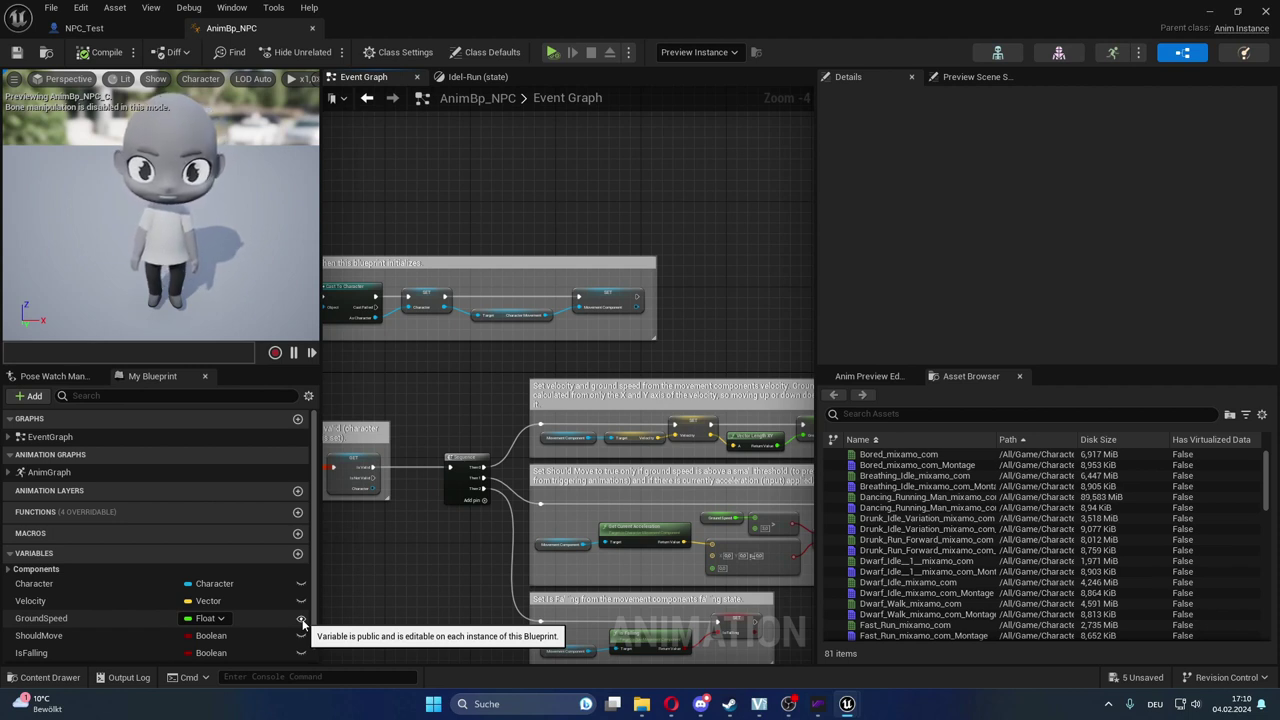
{"action": "scroll", "coordinate": [450, 591], "scroll_direction": "down", "scroll_amount": 1}
{"action": "scroll", "coordinate": [493, 611], "scroll_direction": "down", "scroll_amount": 1}
{"action": "right_click_drag", "start_coordinate": [493, 611], "coordinate": [510, 515]}
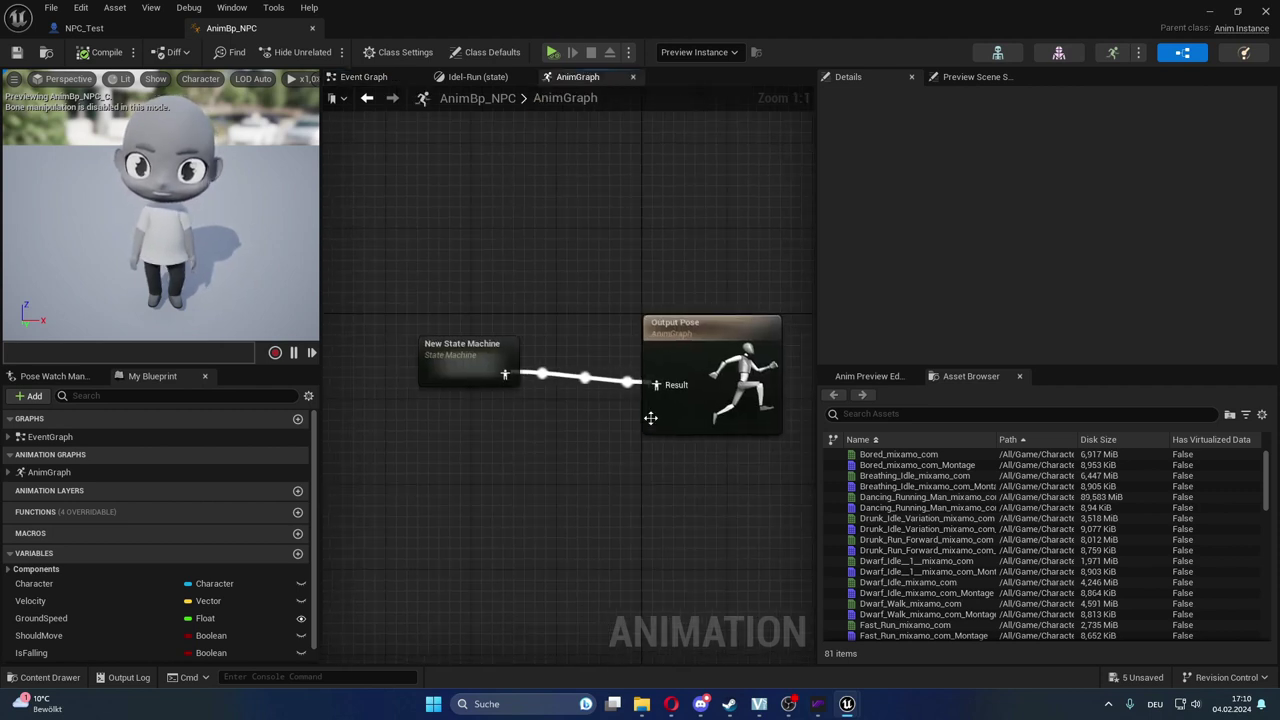
{"action": "double_click", "coordinate": [445, 365]}
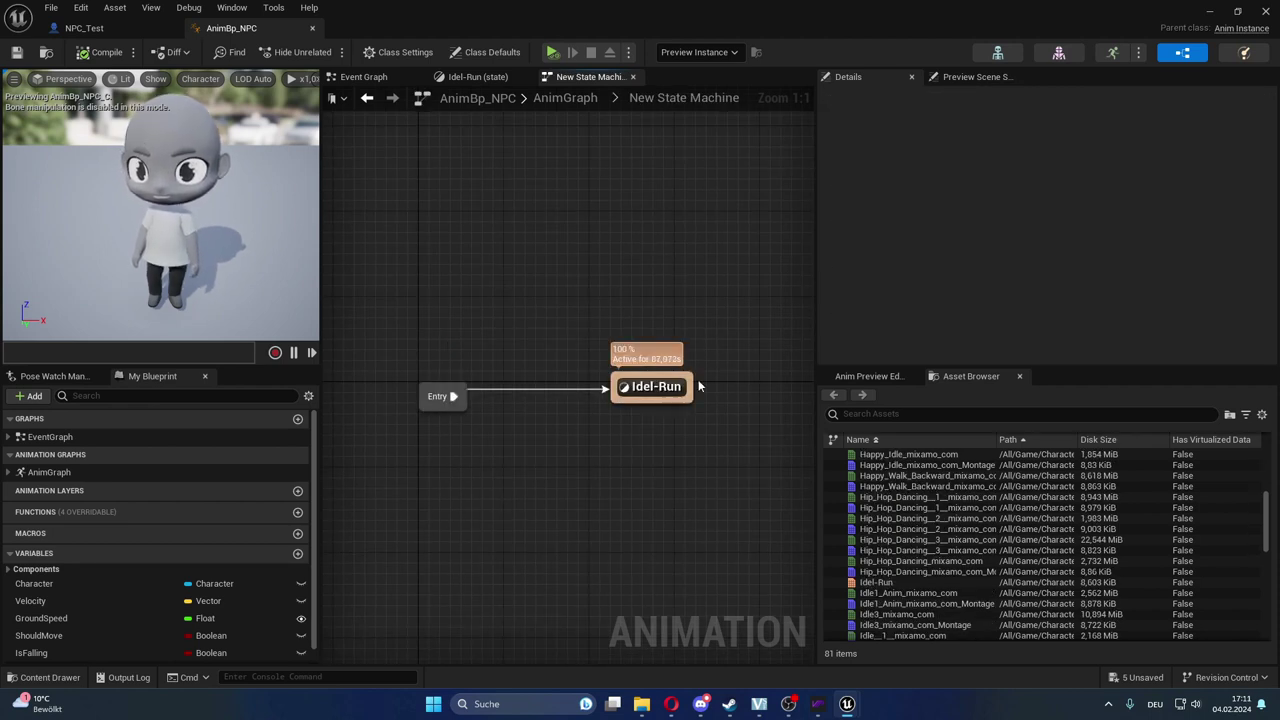
Open the Idel-Run blend space, preview the blend along Speed, then close it.
{"action": "left_click", "coordinate": [885, 582]}
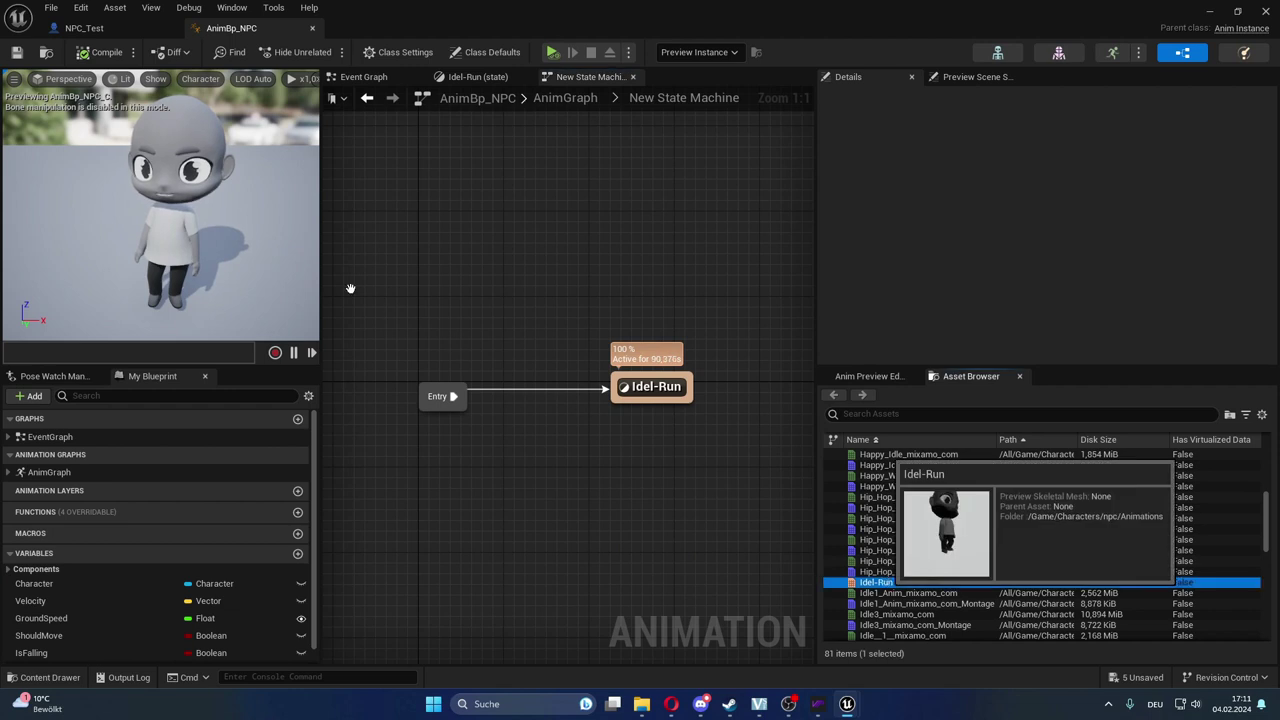
{"action": "double_click", "coordinate": [872, 582]}
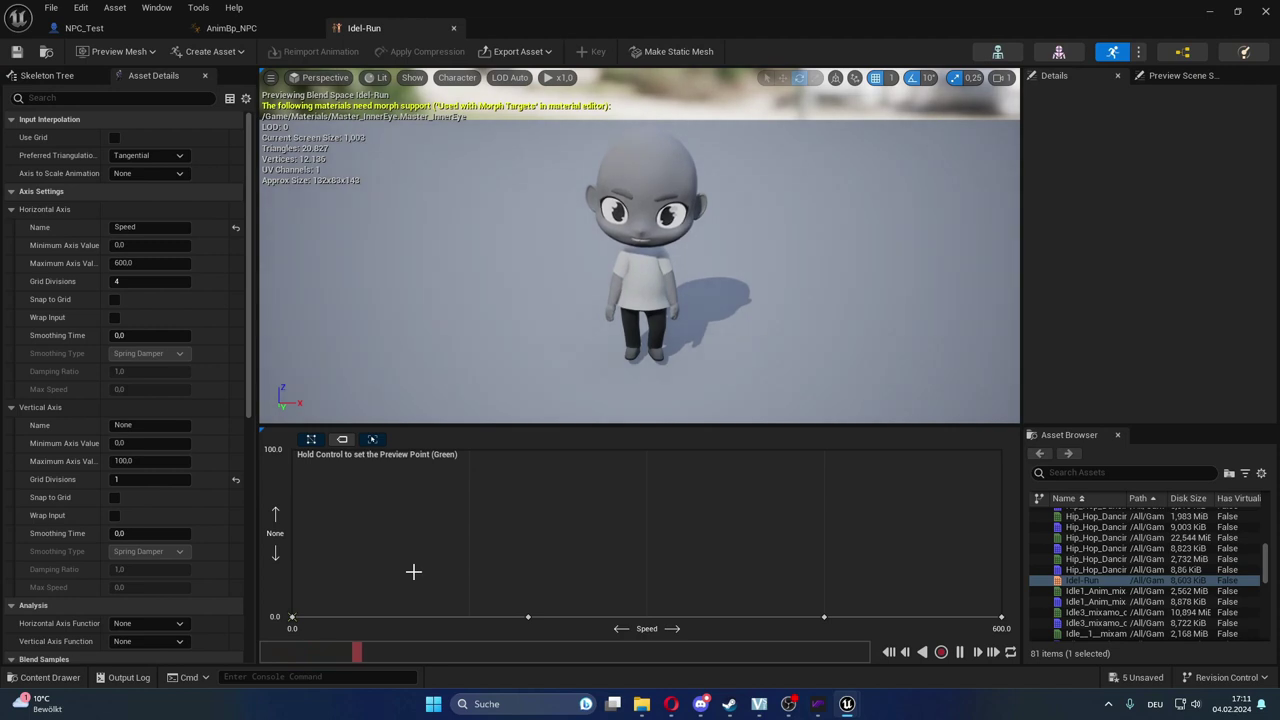
{"action": "mouse_move", "coordinate": [289, 617]}
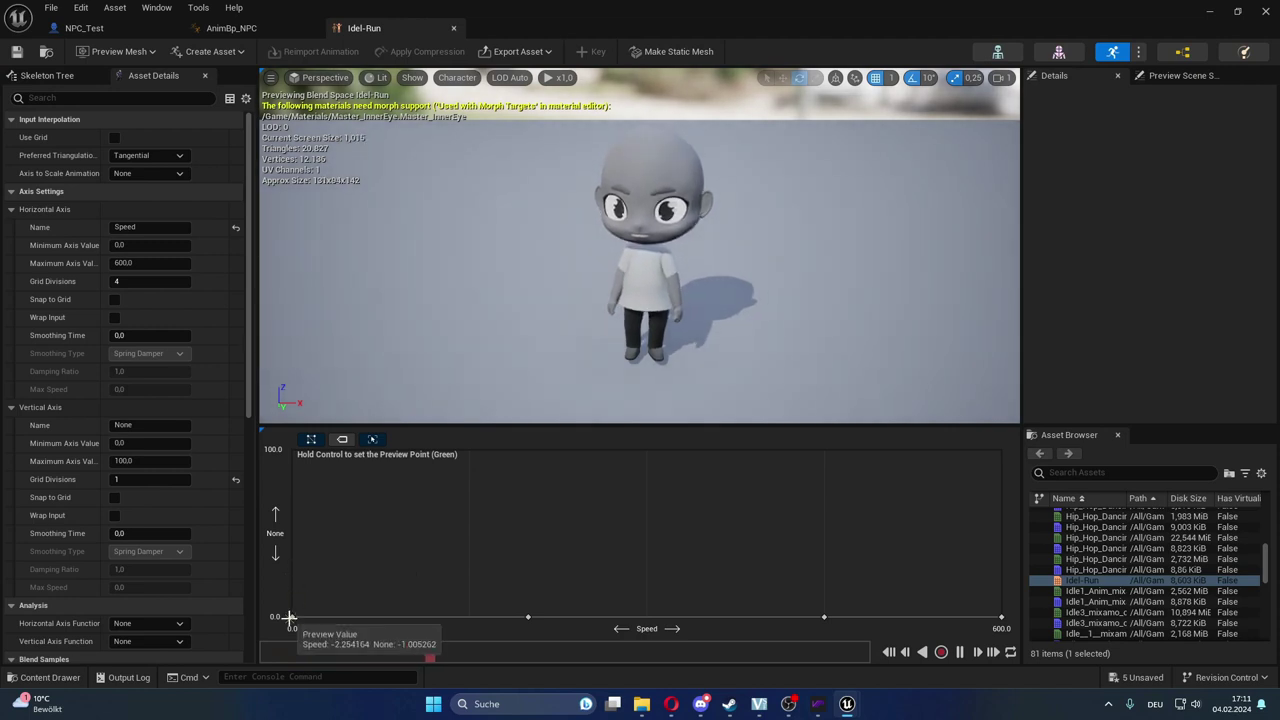
{"action": "key", "text": "ctrl"}
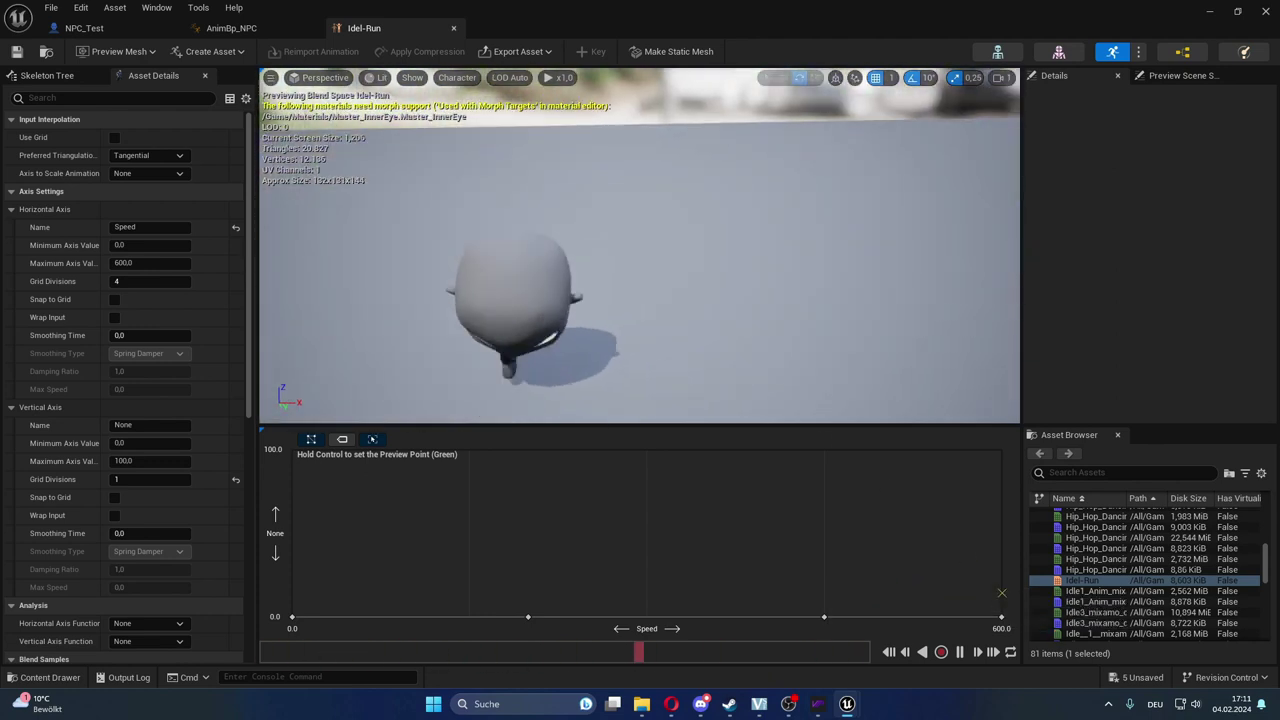
{"action": "left_click_drag", "start_coordinate": [730, 364], "coordinate": [640, 364]}
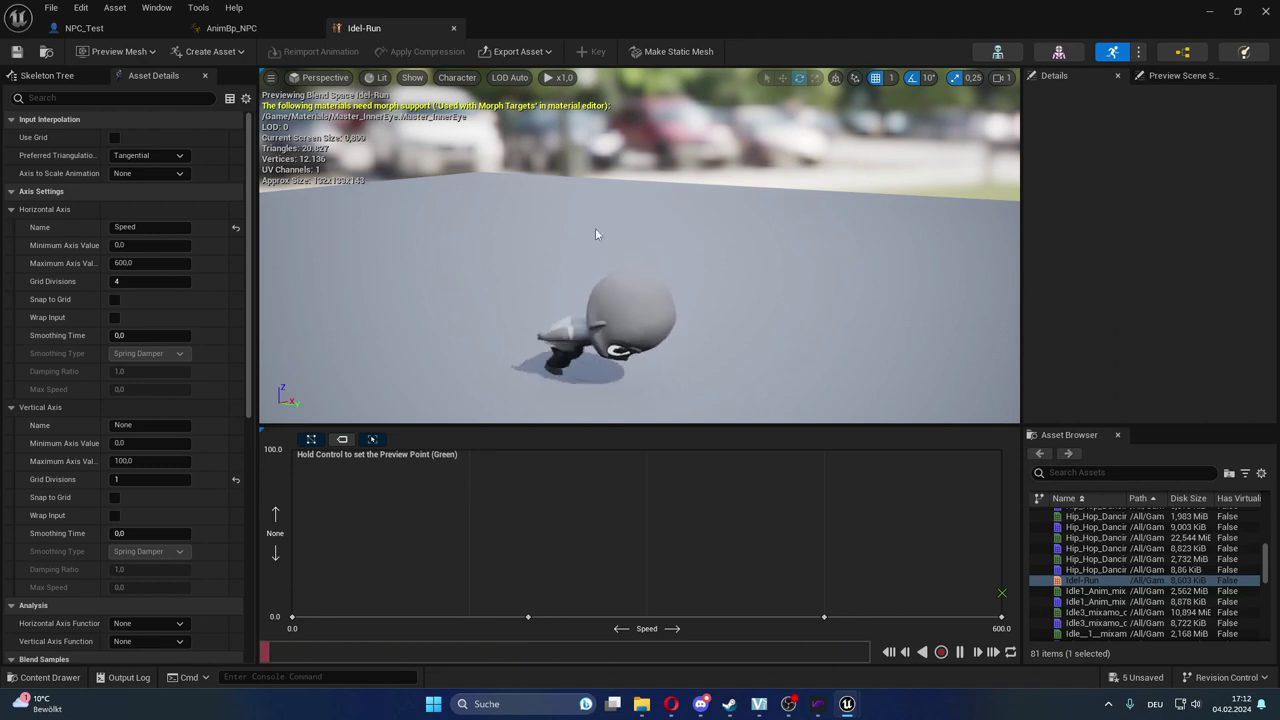
{"action": "left_click", "coordinate": [454, 28]}
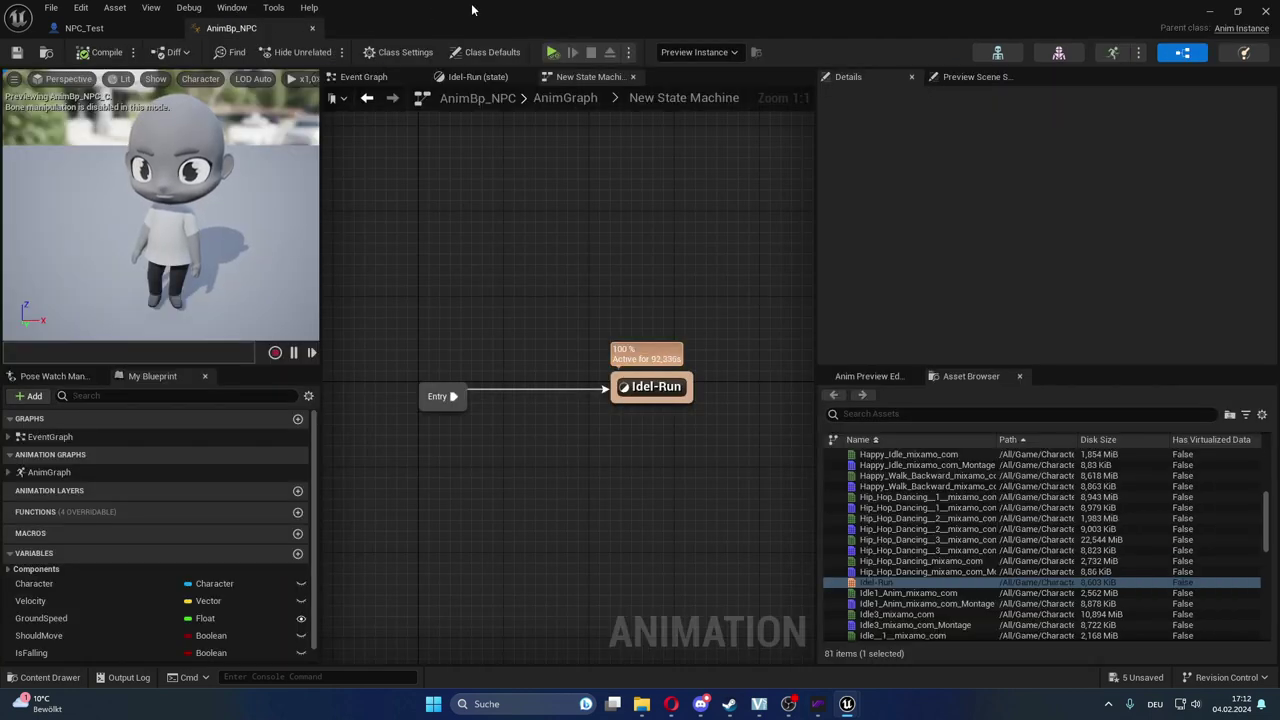
Close the AnimBp_NPC animation blueprint and maximize the NPC_Test blueprint editor.
{"action": "left_click_drag", "start_coordinate": [471, 9], "coordinate": [621, 67]}
{"action": "left_click", "coordinate": [240, 88]}
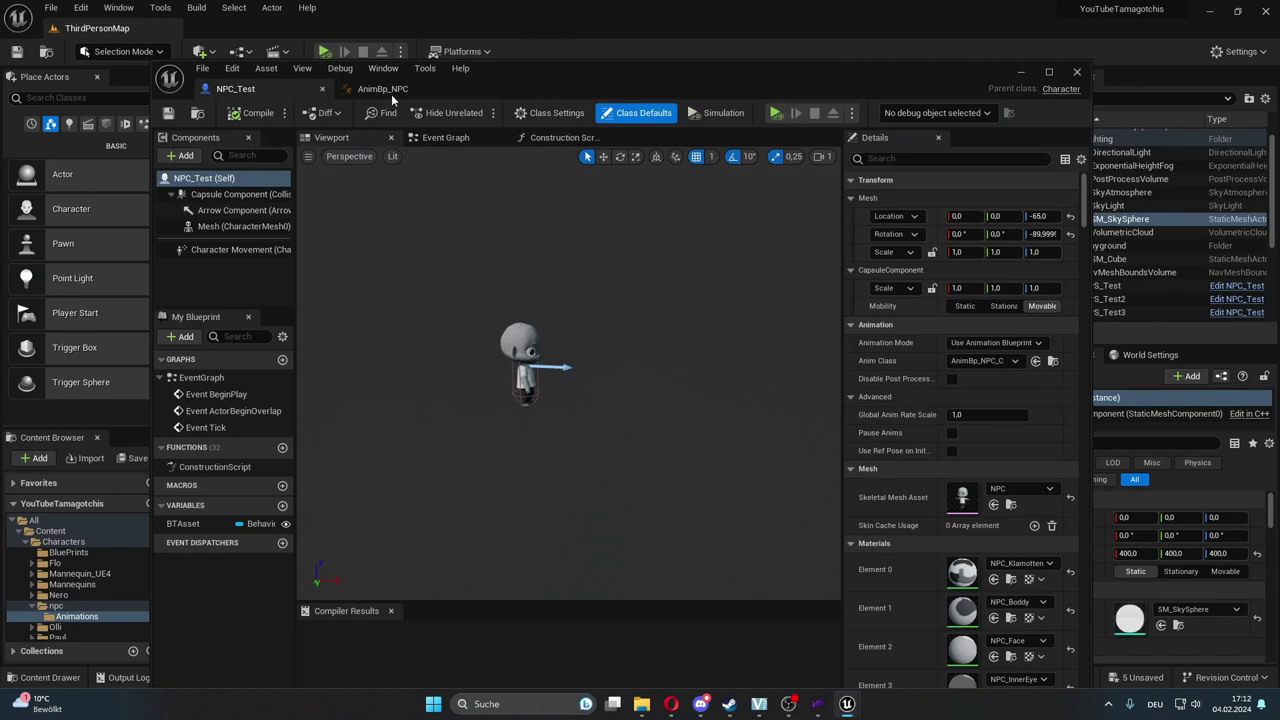
{"action": "left_click", "coordinate": [383, 88]}
{"action": "left_click", "coordinate": [463, 88]}
{"action": "left_click", "coordinate": [1048, 72]}
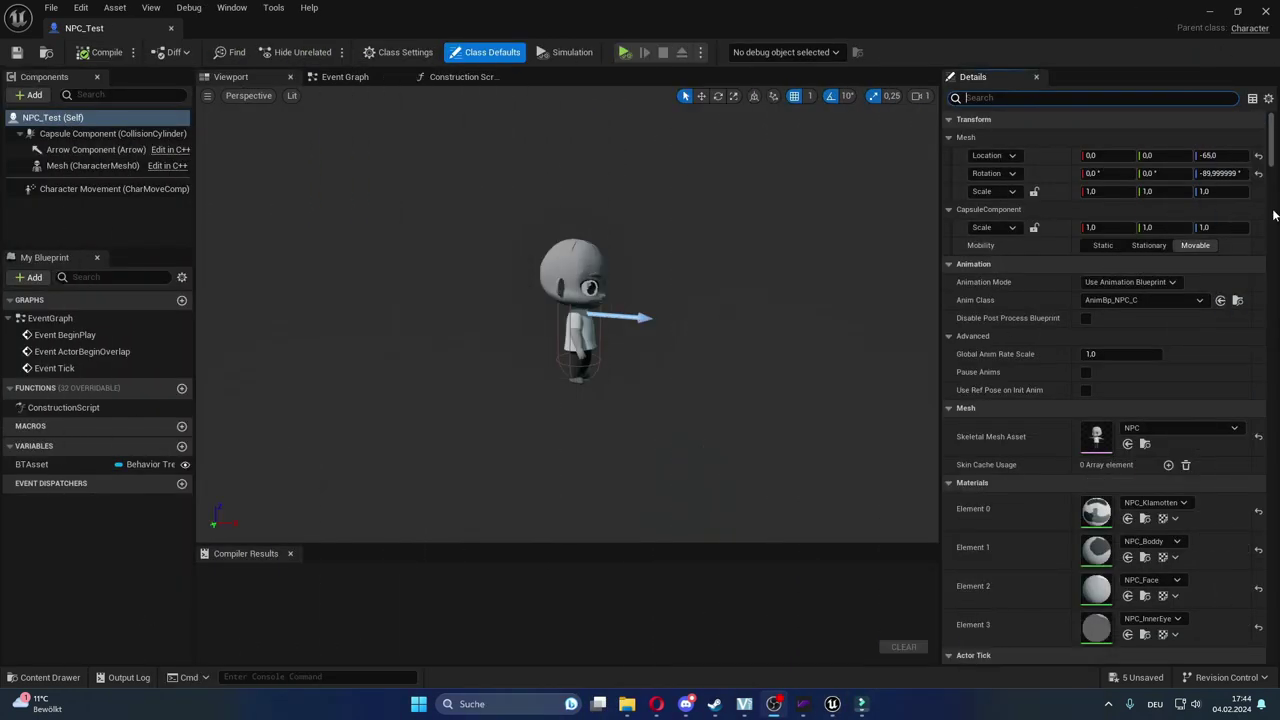
{"action": "left_click_drag", "start_coordinate": [830, 6], "coordinate": [915, 38]}
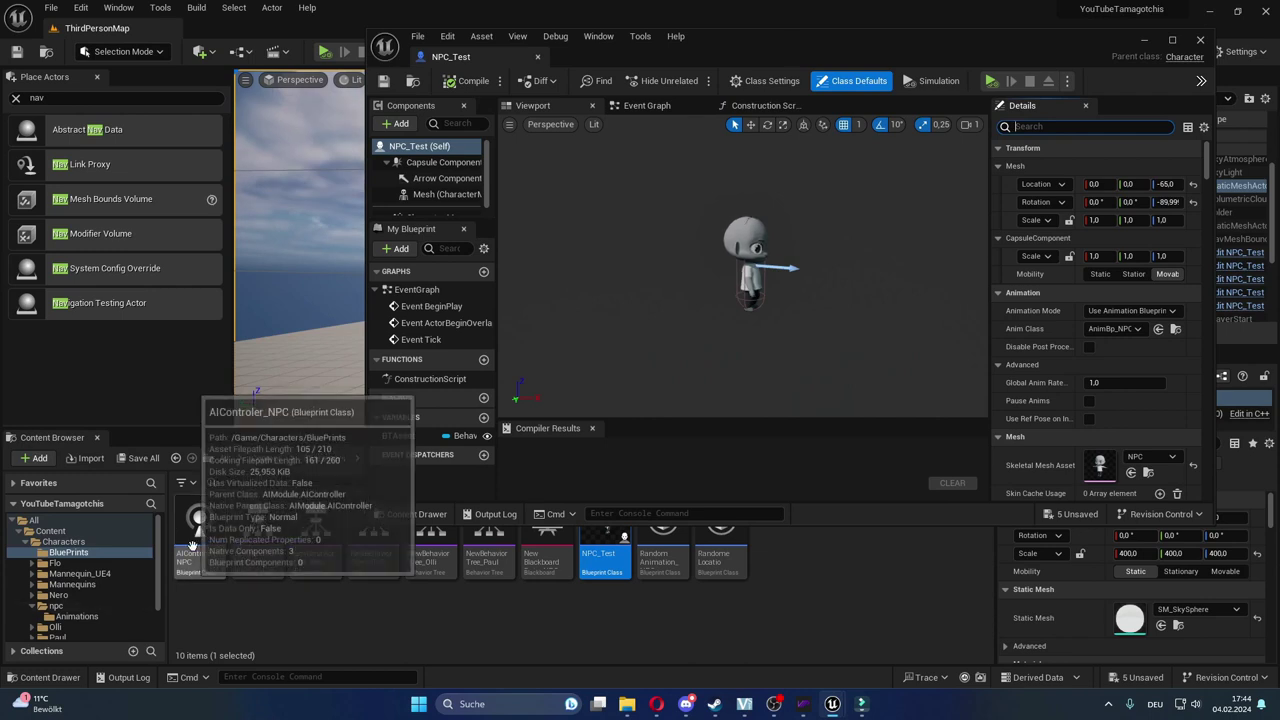
{"action": "left_click_drag", "start_coordinate": [690, 38], "coordinate": [758, 3]}
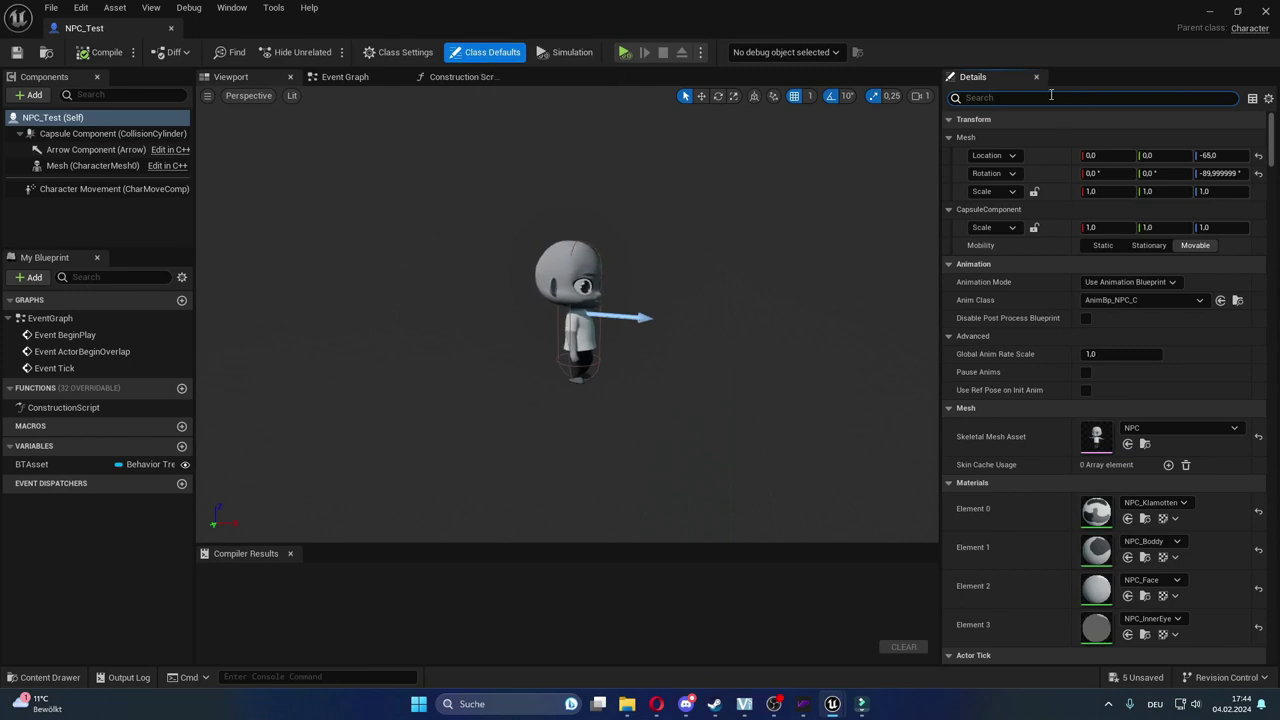
Search 'ai con' to confirm AIControler_NPC as AI Controller Class, then check NPS_Test's BTAsset.
{"action": "type", "text": "ai con"}
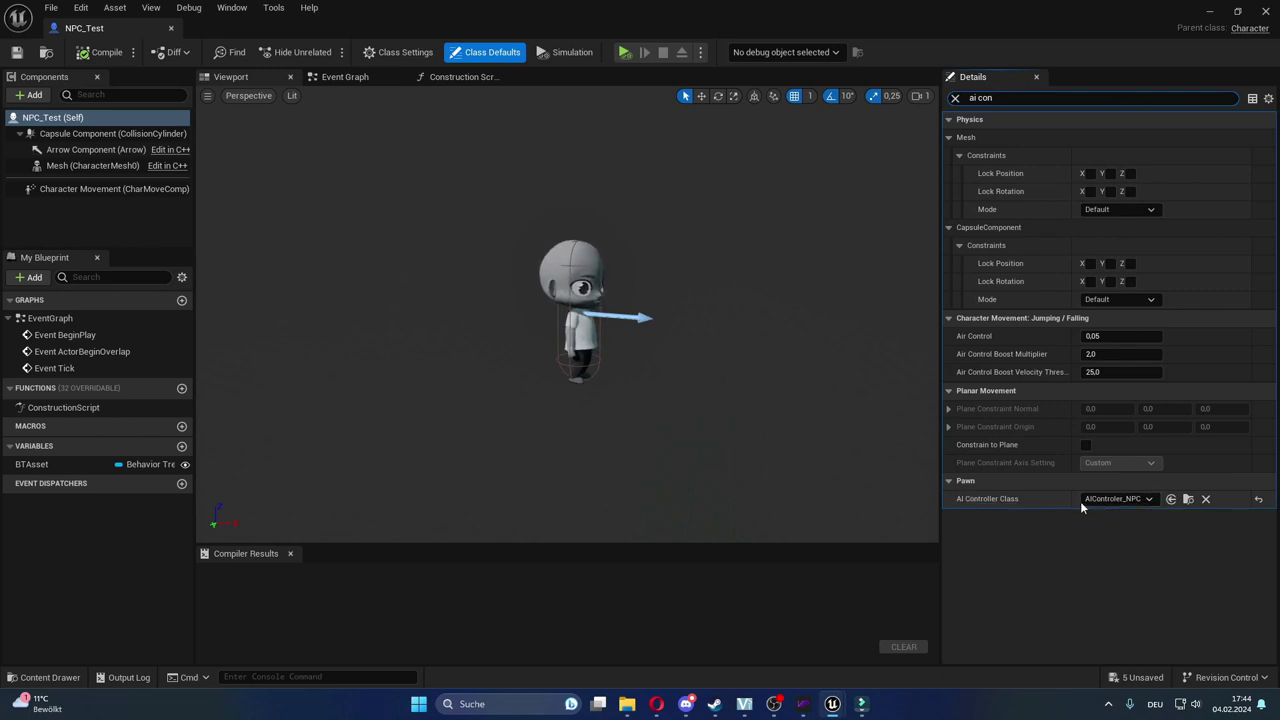
{"action": "left_click_drag", "start_coordinate": [600, 16], "coordinate": [610, 43]}
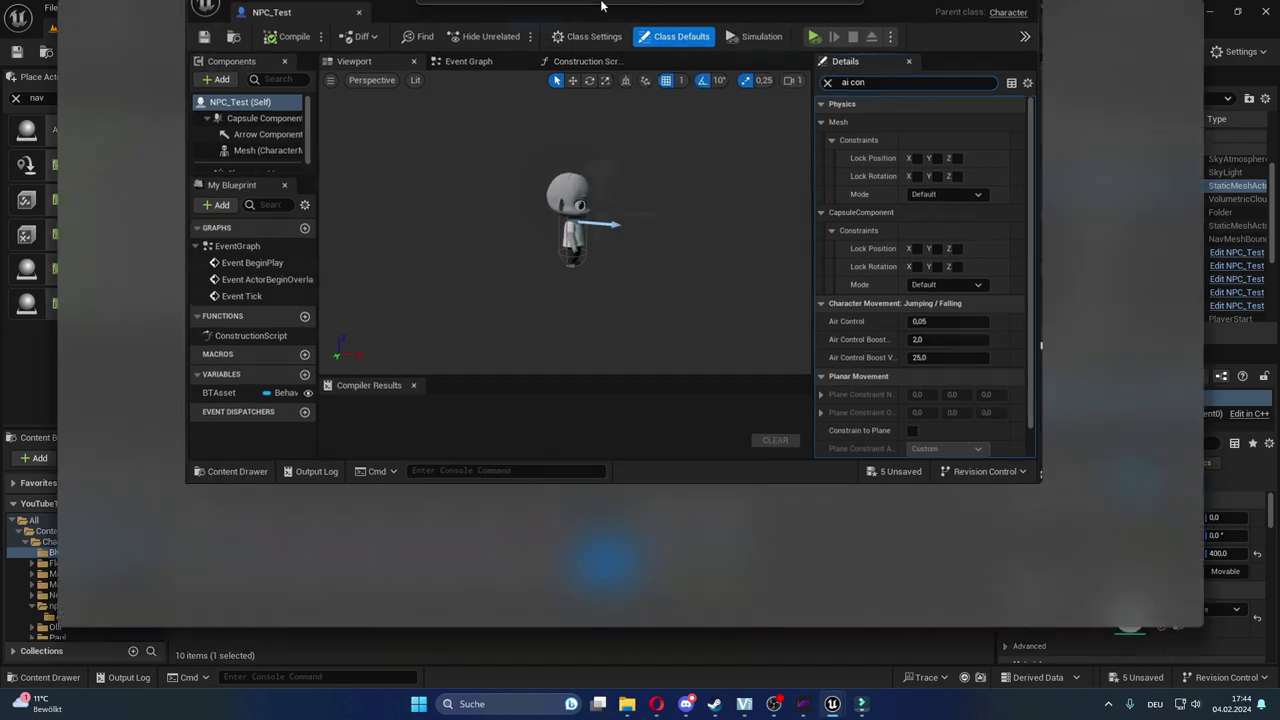
{"action": "left_click_drag", "start_coordinate": [900, 33], "coordinate": [911, 7]}
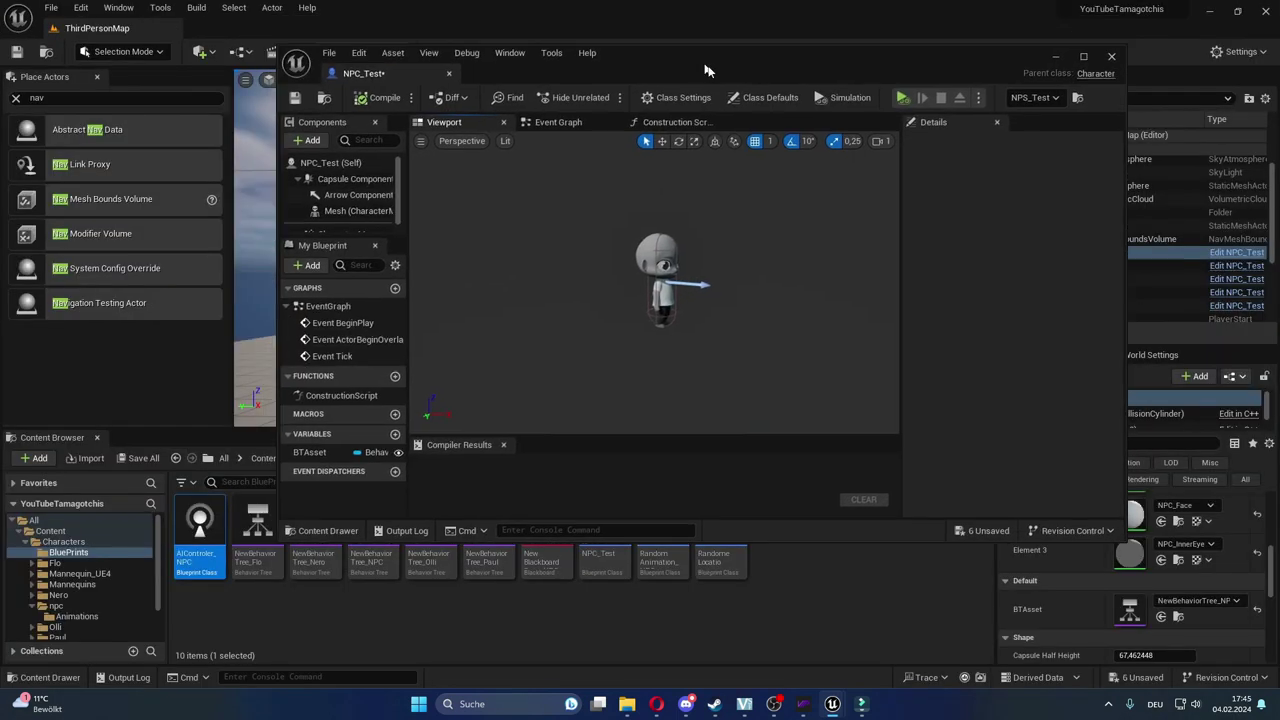
{"action": "left_click_drag", "start_coordinate": [725, 19], "coordinate": [519, 54]}
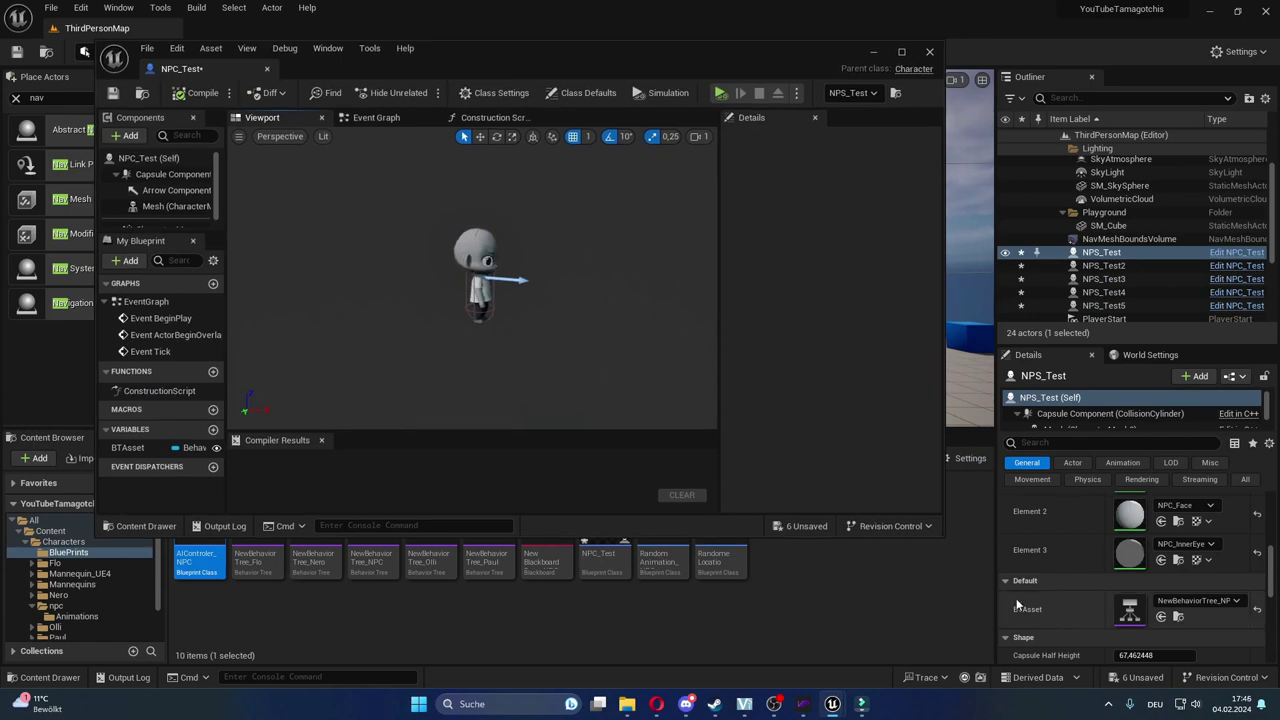
{"action": "scroll", "coordinate": [1100, 607], "scroll_direction": "down", "scroll_amount": 2}
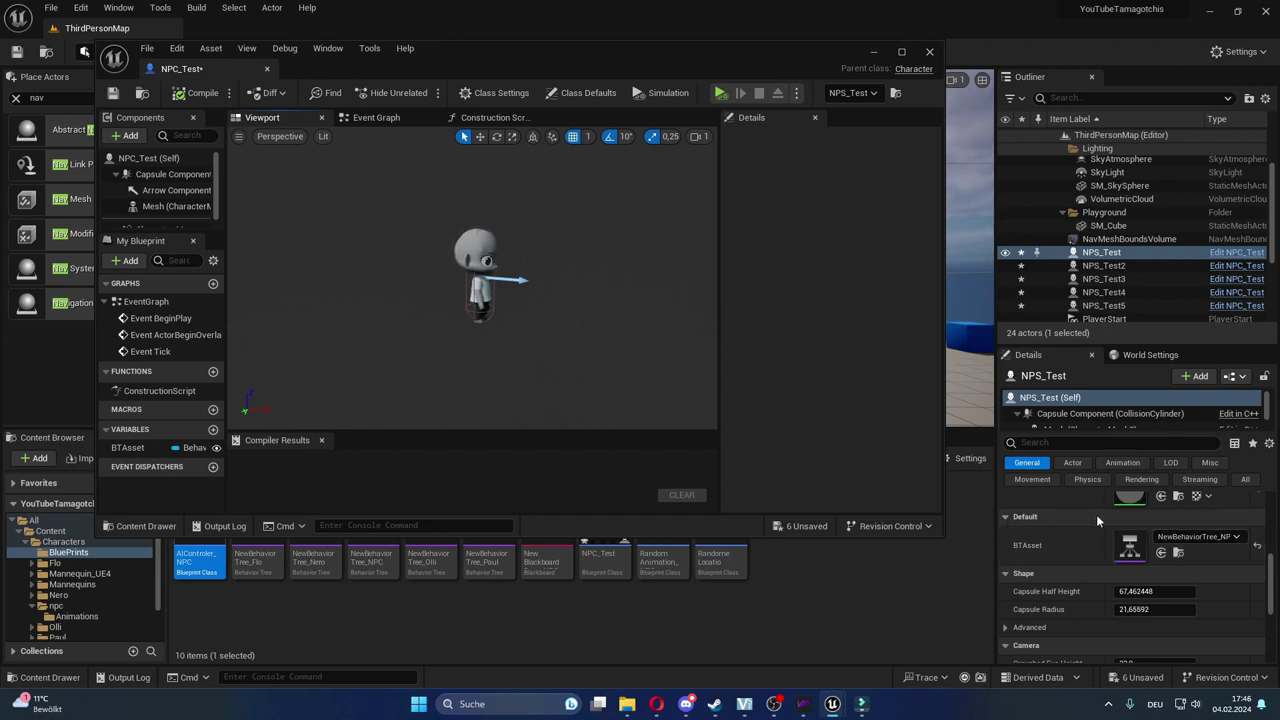
{"action": "left_click_drag", "start_coordinate": [482, 50], "coordinate": [765, 26]}
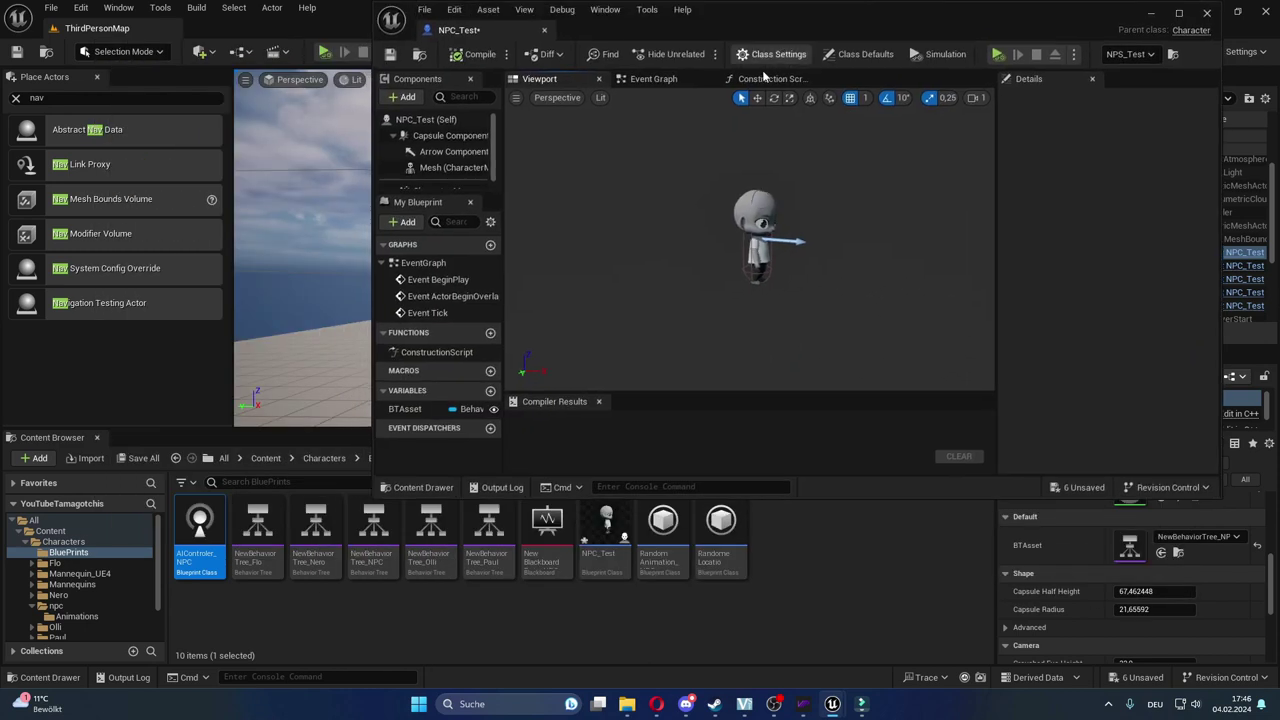
Show NPC_Test's Construction Script, reposition its window, and open AIControler_NPC.
{"action": "left_click", "coordinate": [772, 78]}
{"action": "double_click", "coordinate": [828, 31]}
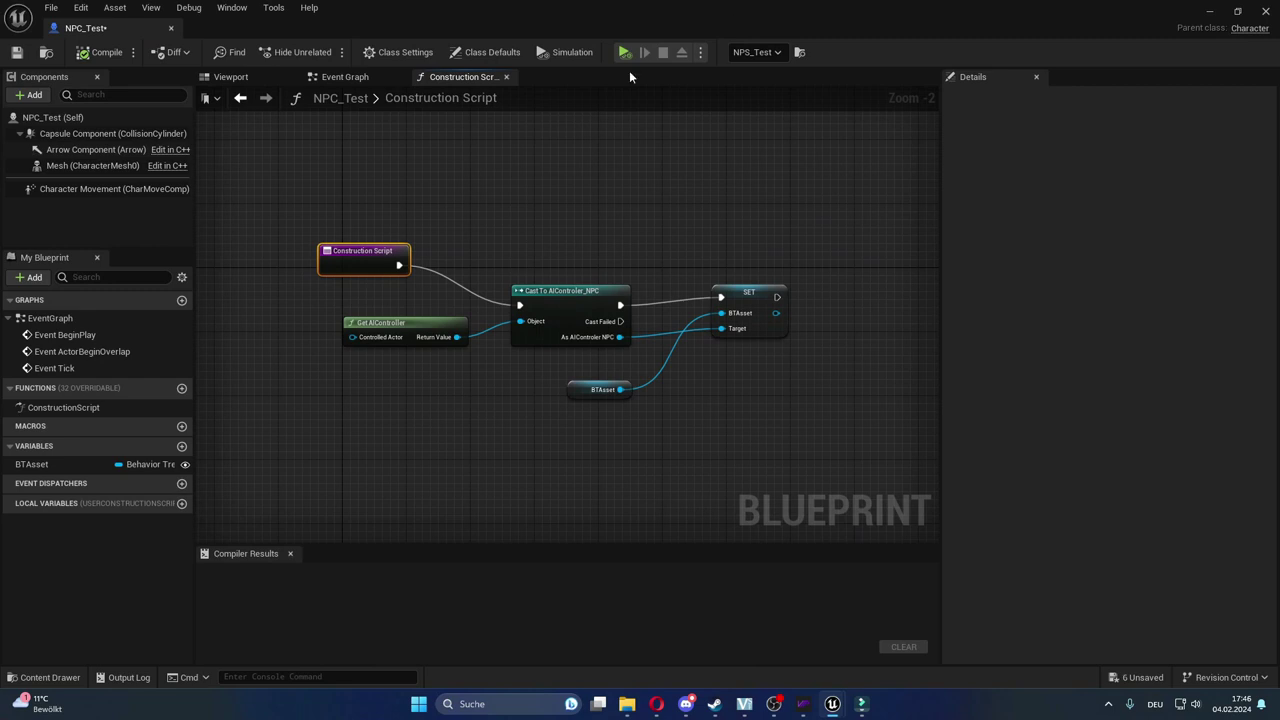
{"action": "double_click", "coordinate": [590, 28]}
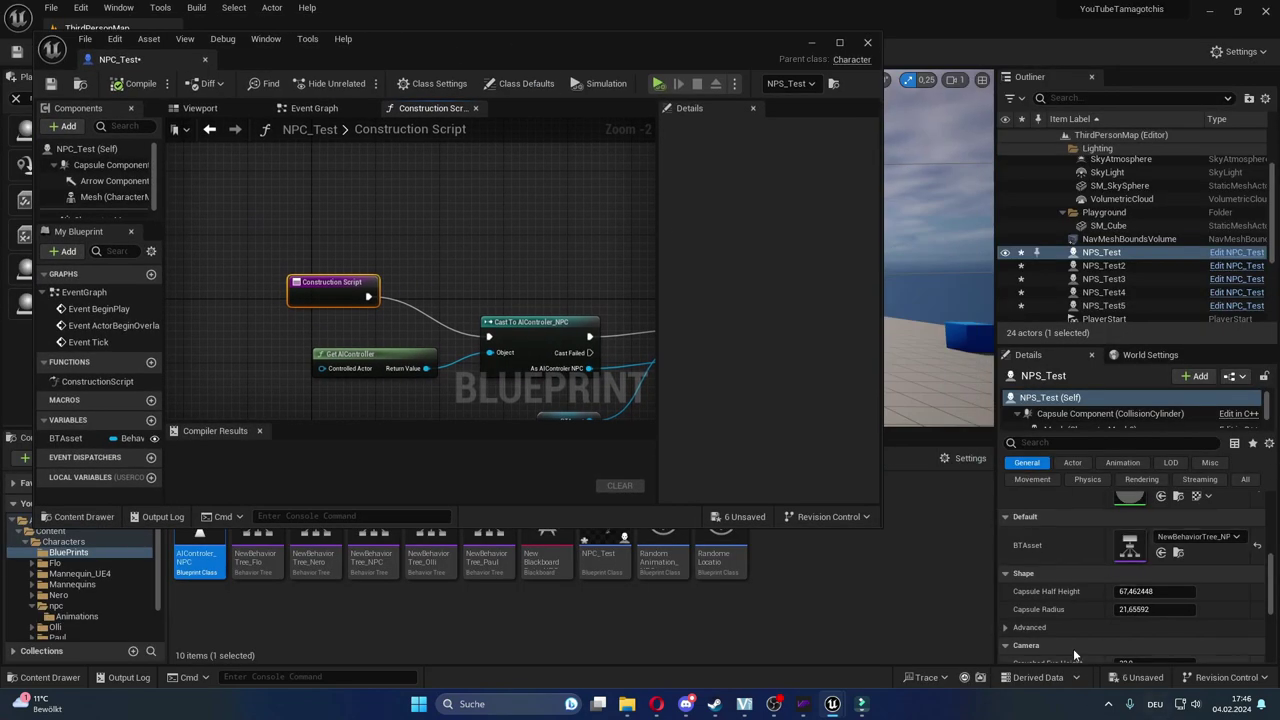
{"action": "left_click_drag", "start_coordinate": [548, 70], "coordinate": [690, 77]}
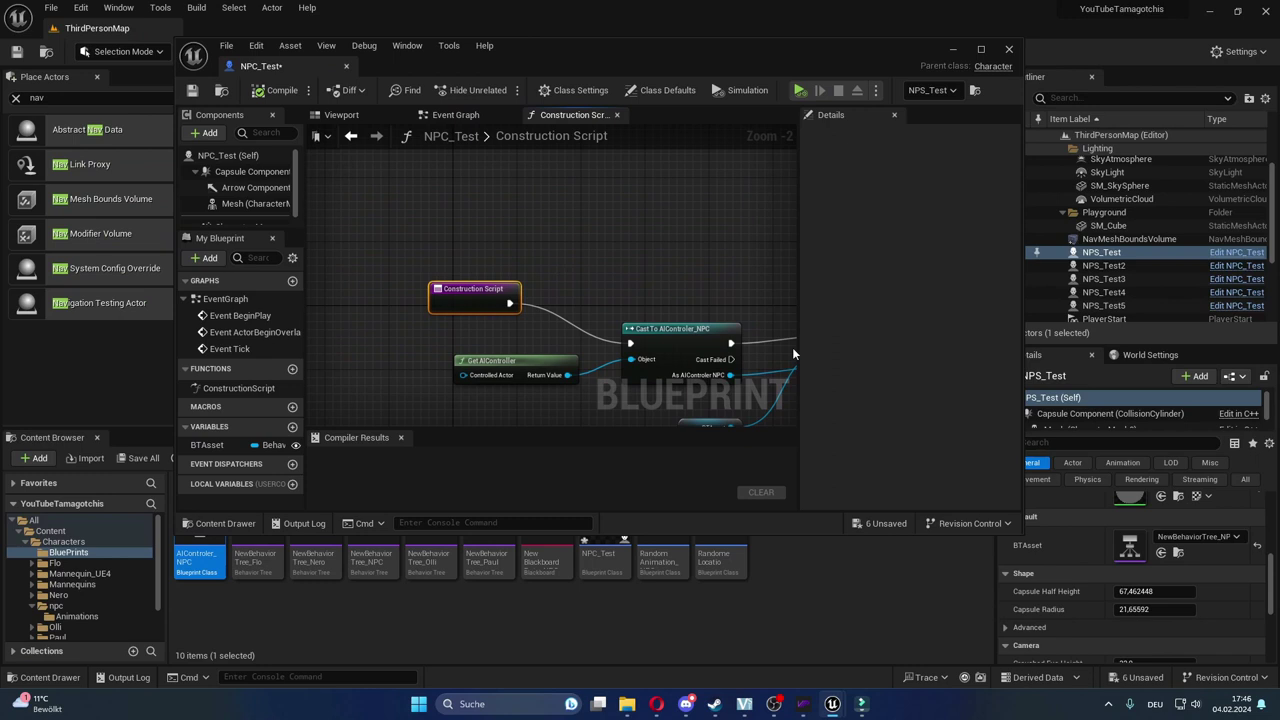
{"action": "left_click_drag", "start_coordinate": [537, 45], "coordinate": [653, 51]}
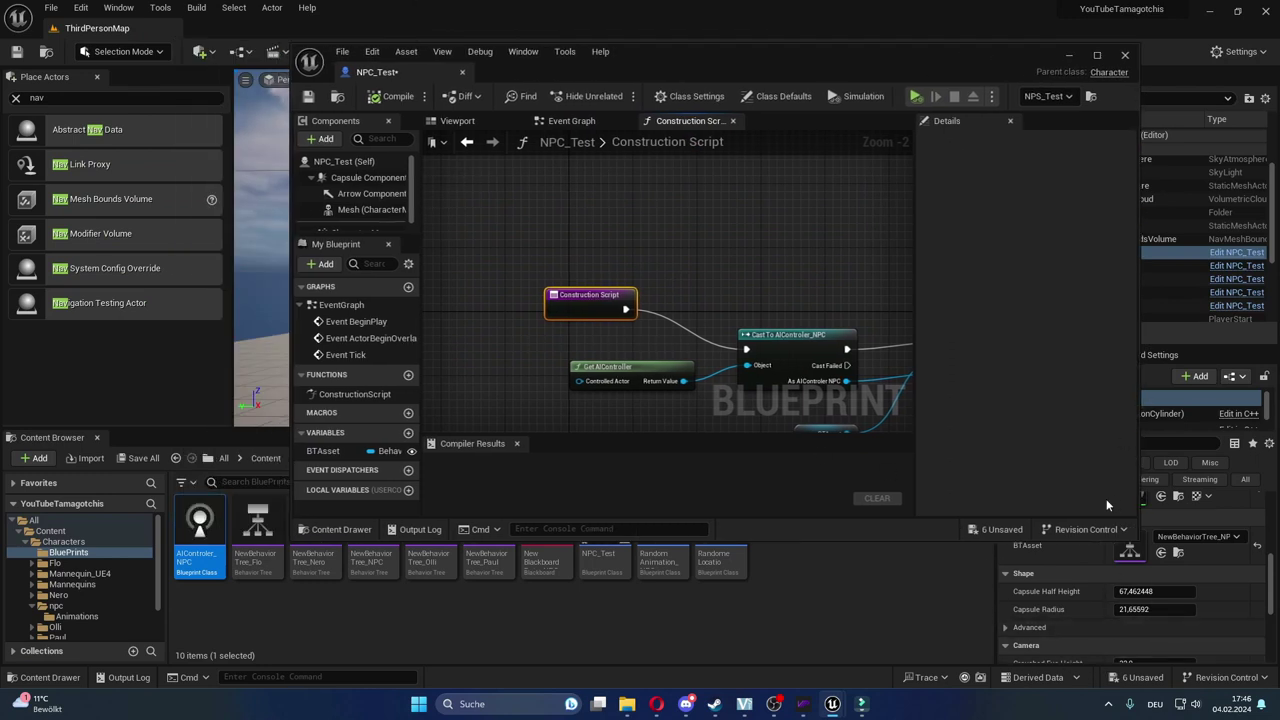
{"action": "double_click", "coordinate": [200, 525]}
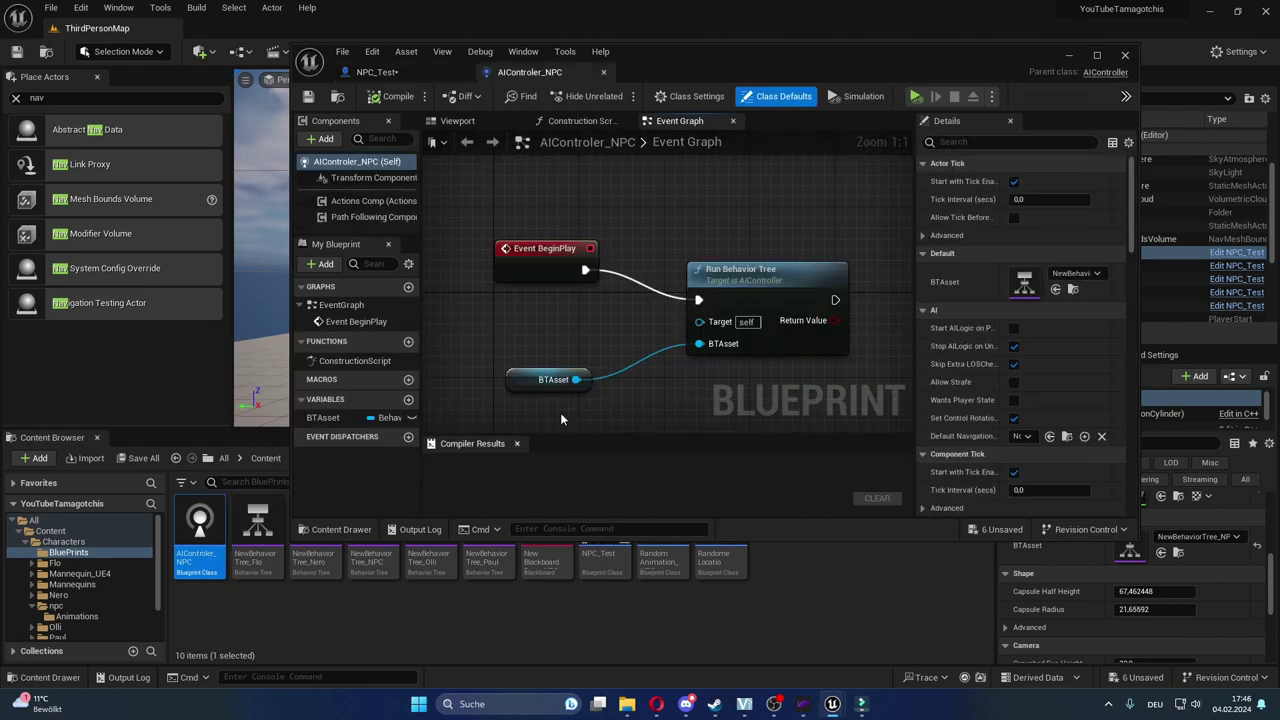
Rearrange the Construction Script, Cast To AIControler_NPC, Get AIController and SET nodes.
{"action": "left_click", "coordinate": [377, 72]}
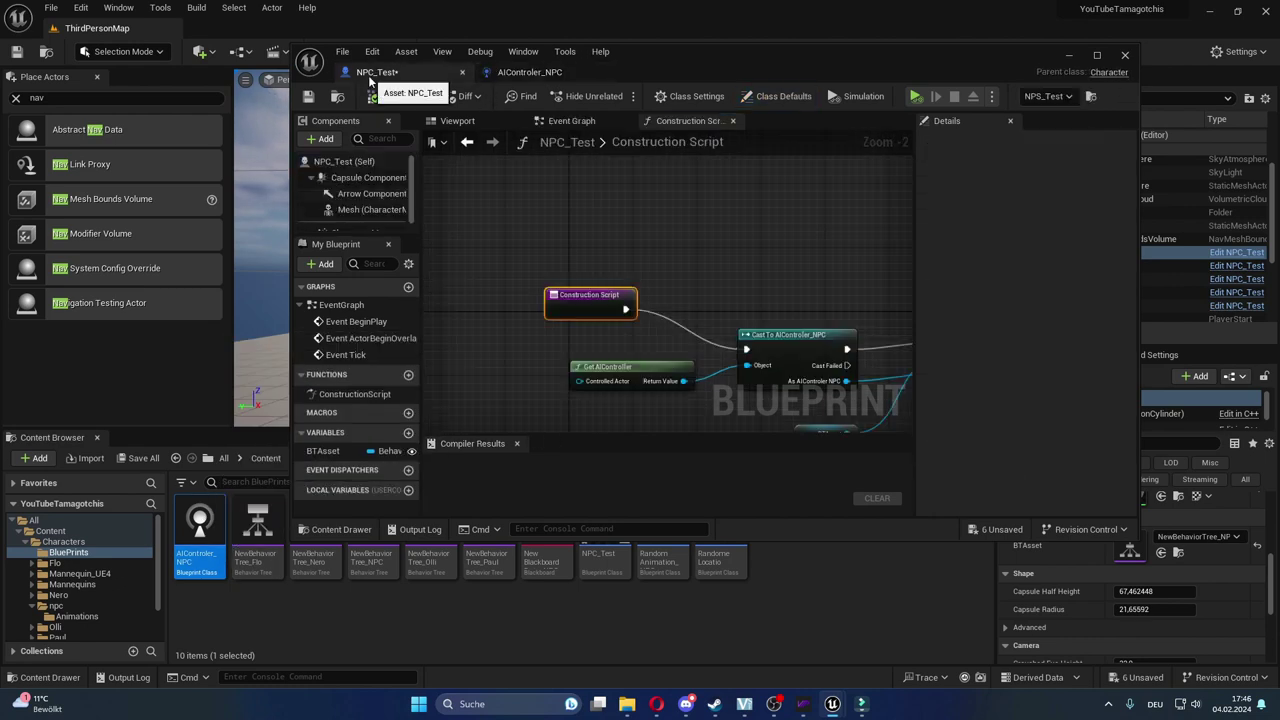
{"action": "right_click_drag", "start_coordinate": [765, 264], "coordinate": [678, 228]}
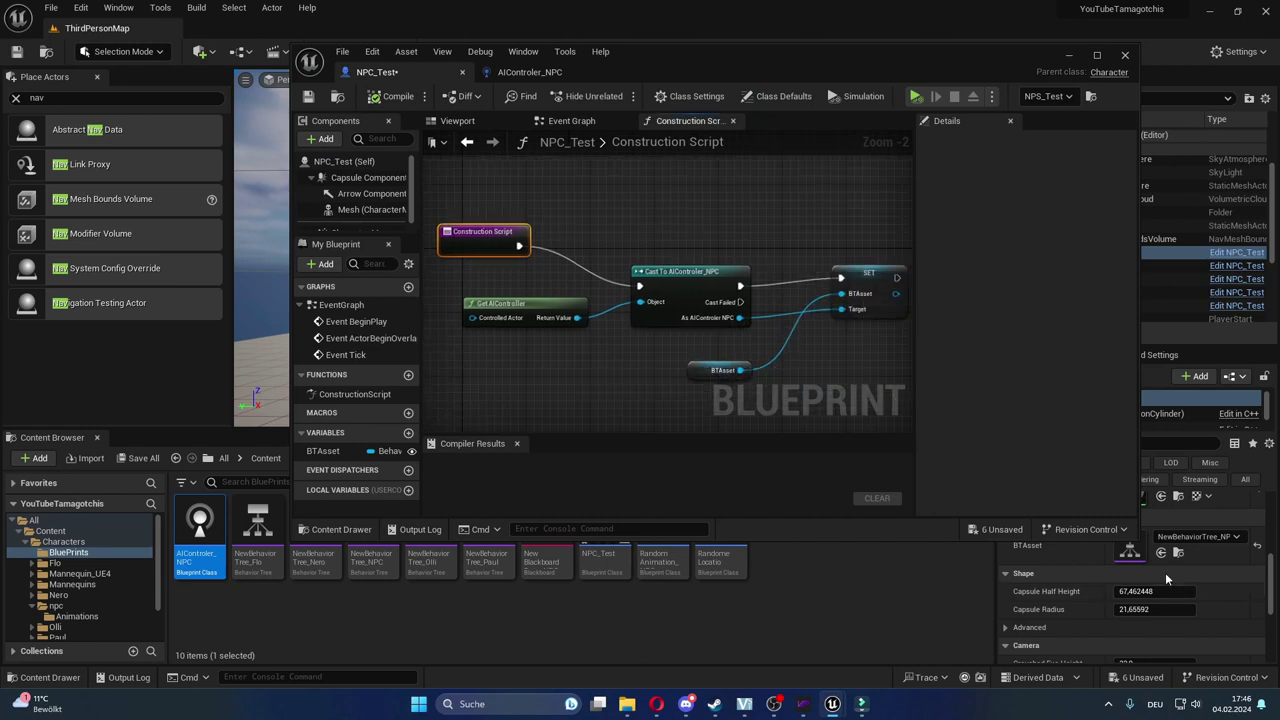
{"action": "right_click_drag", "start_coordinate": [554, 208], "coordinate": [534, 202]}
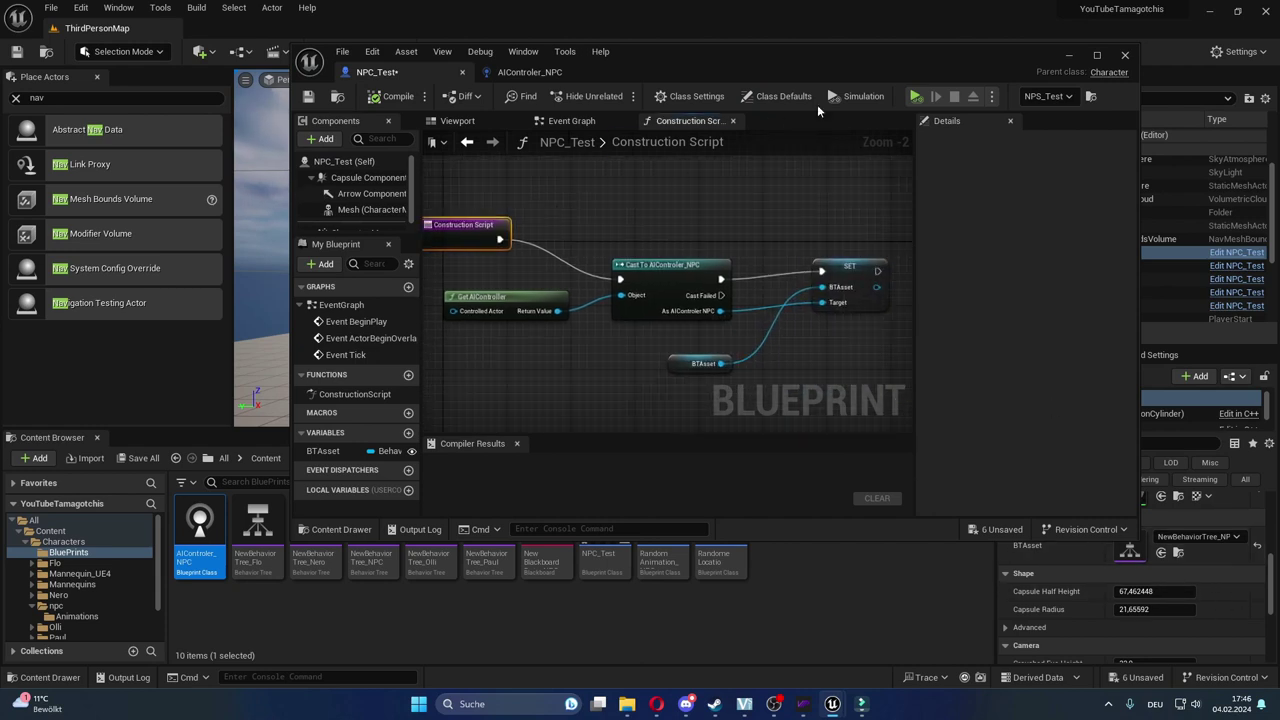
{"action": "double_click", "coordinate": [770, 72]}
{"action": "right_click_drag", "start_coordinate": [557, 268], "coordinate": [691, 314]}
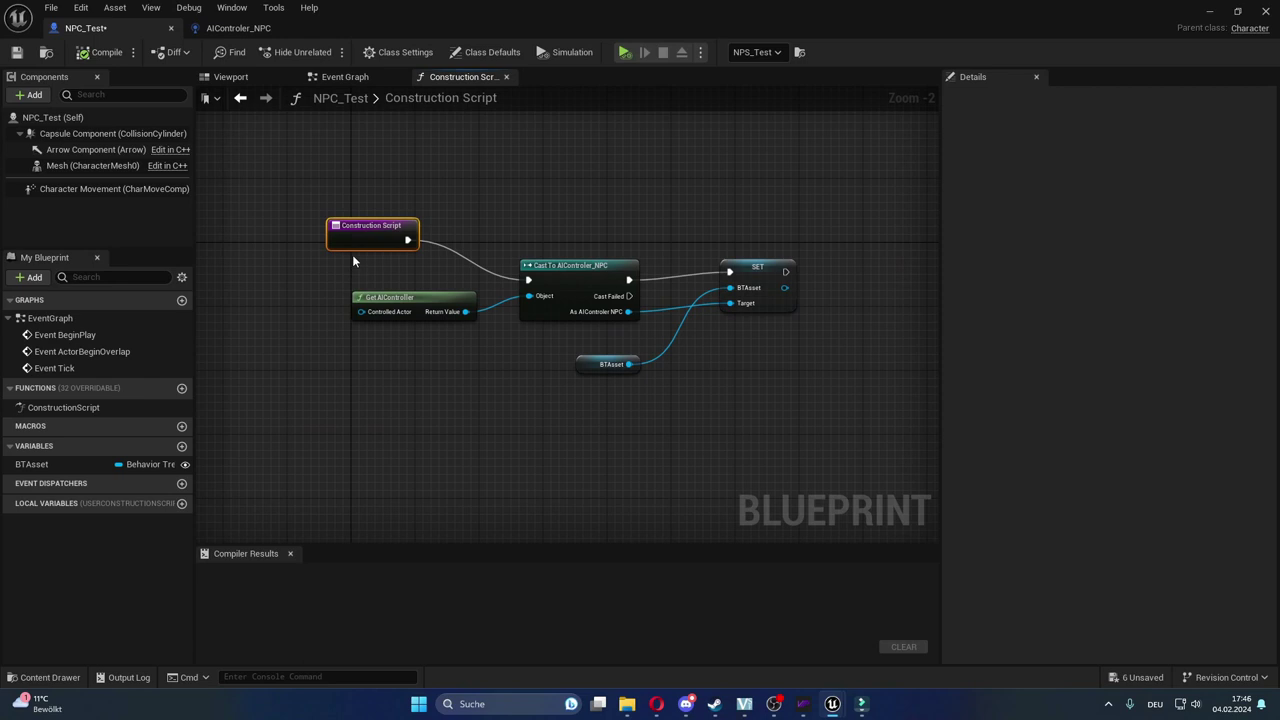
{"action": "left_click_drag", "start_coordinate": [347, 225], "coordinate": [307, 233]}
{"action": "left_click_drag", "start_coordinate": [565, 267], "coordinate": [565, 249]}
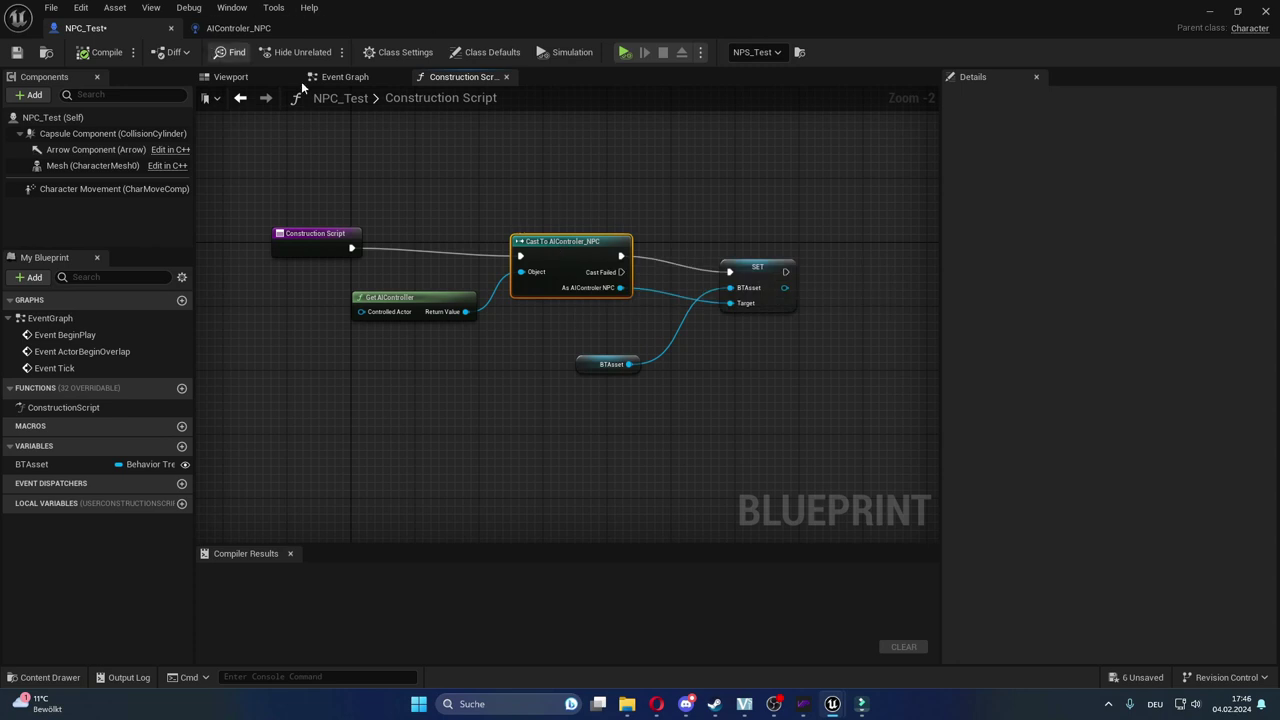
{"action": "left_click_drag", "start_coordinate": [485, 26], "coordinate": [500, 47]}
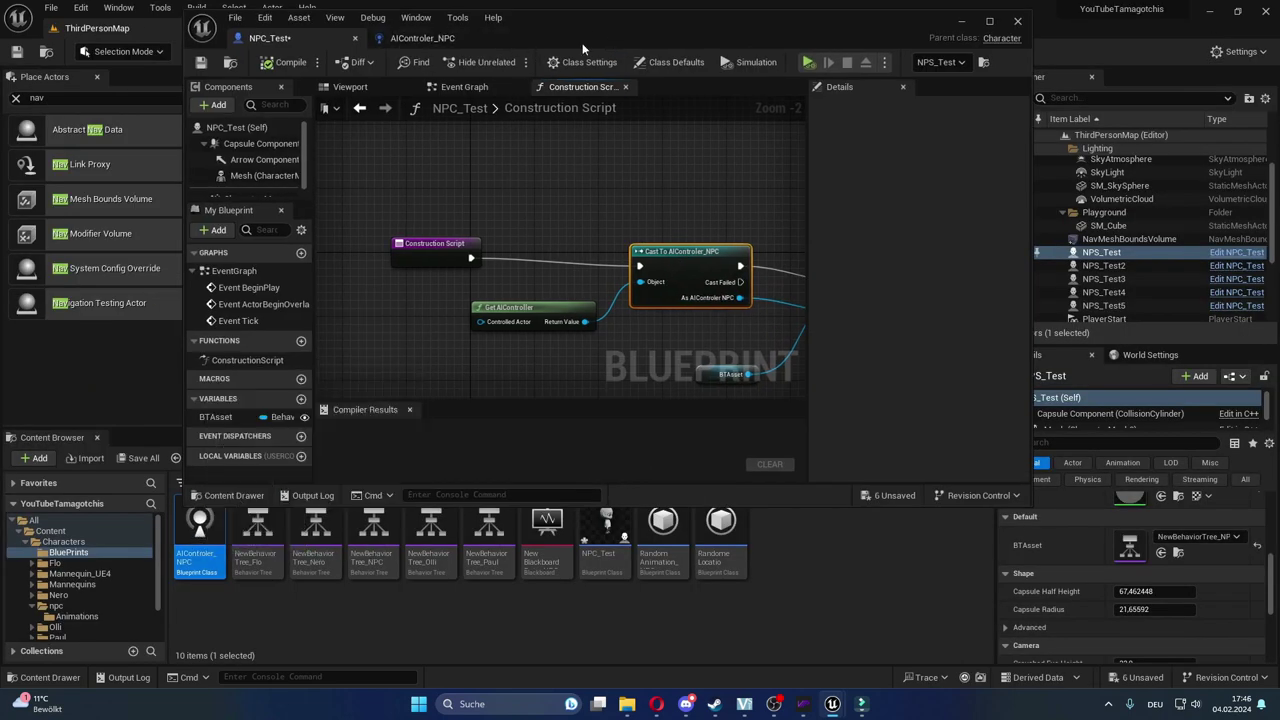
{"action": "left_click_drag", "start_coordinate": [500, 47], "coordinate": [530, 2]}
{"action": "right_click_drag", "start_coordinate": [446, 404], "coordinate": [429, 419]}
{"action": "left_click_drag", "start_coordinate": [327, 316], "coordinate": [302, 299]}
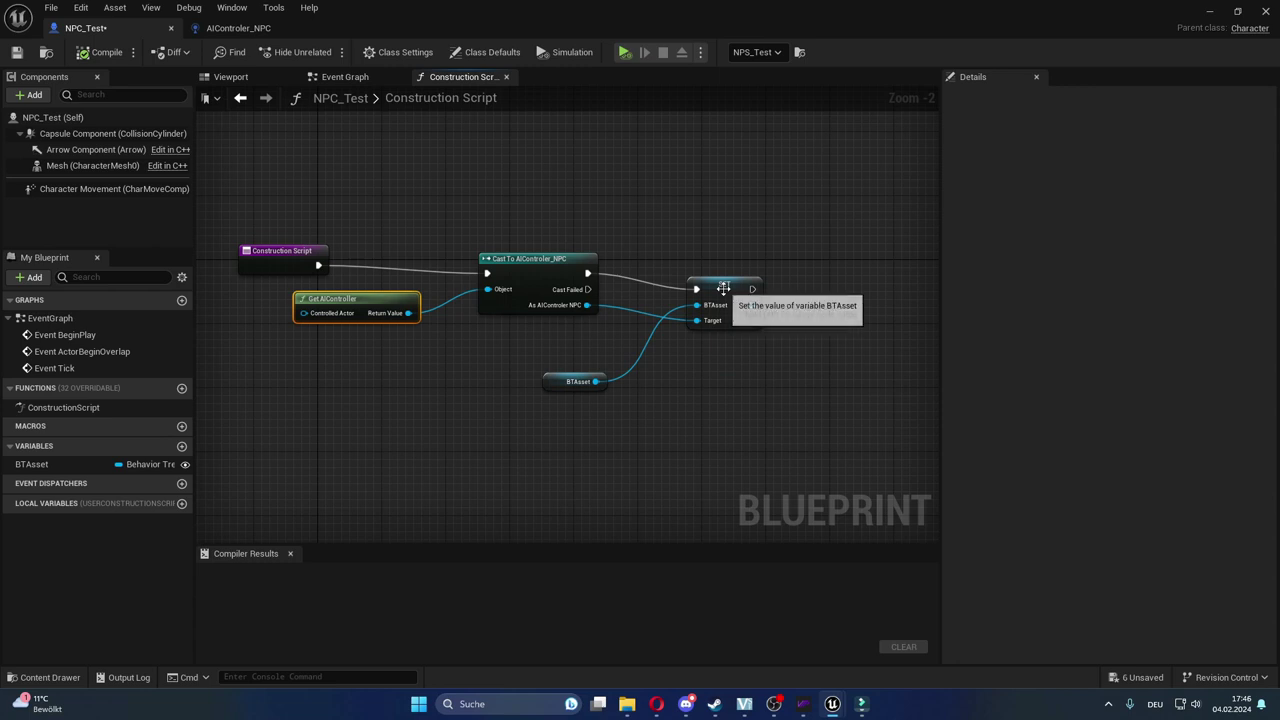
{"action": "left_click_drag", "start_coordinate": [723, 287], "coordinate": [731, 290]}
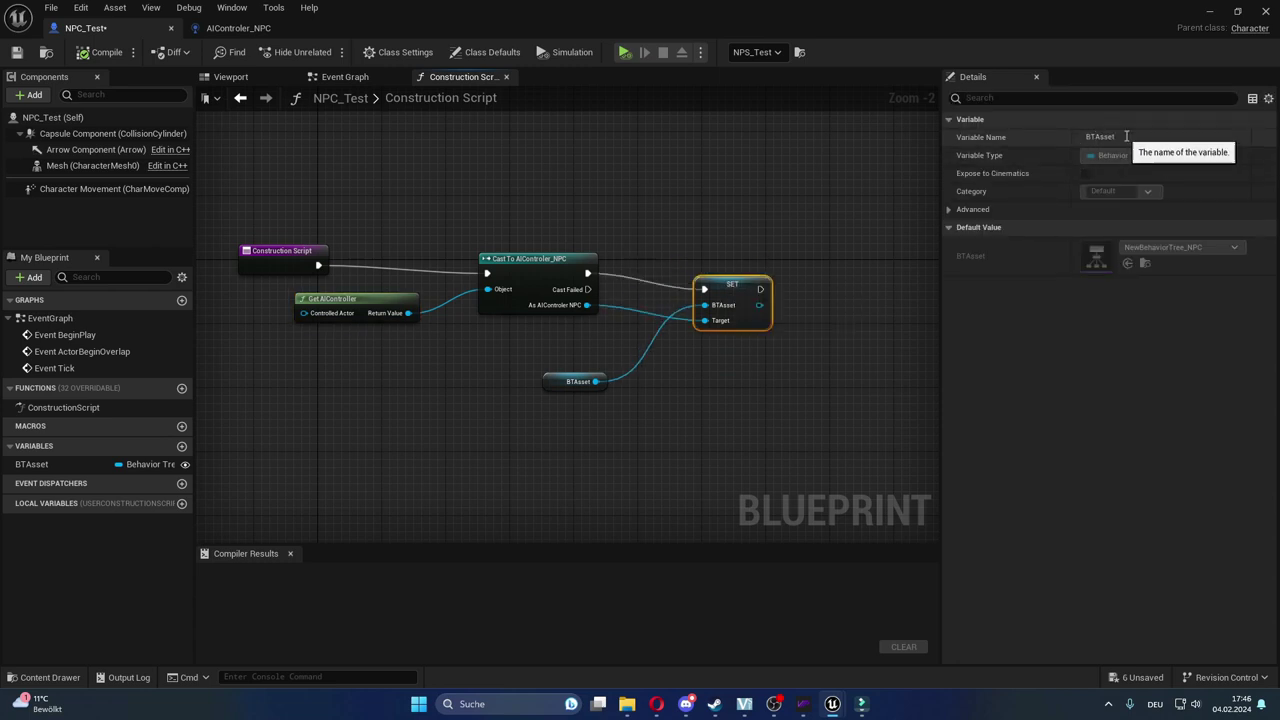
Search 'bta' from the cast result and wire the BTAsset getter into SET's BTAsset pin.
{"action": "left_click", "coordinate": [245, 28]}
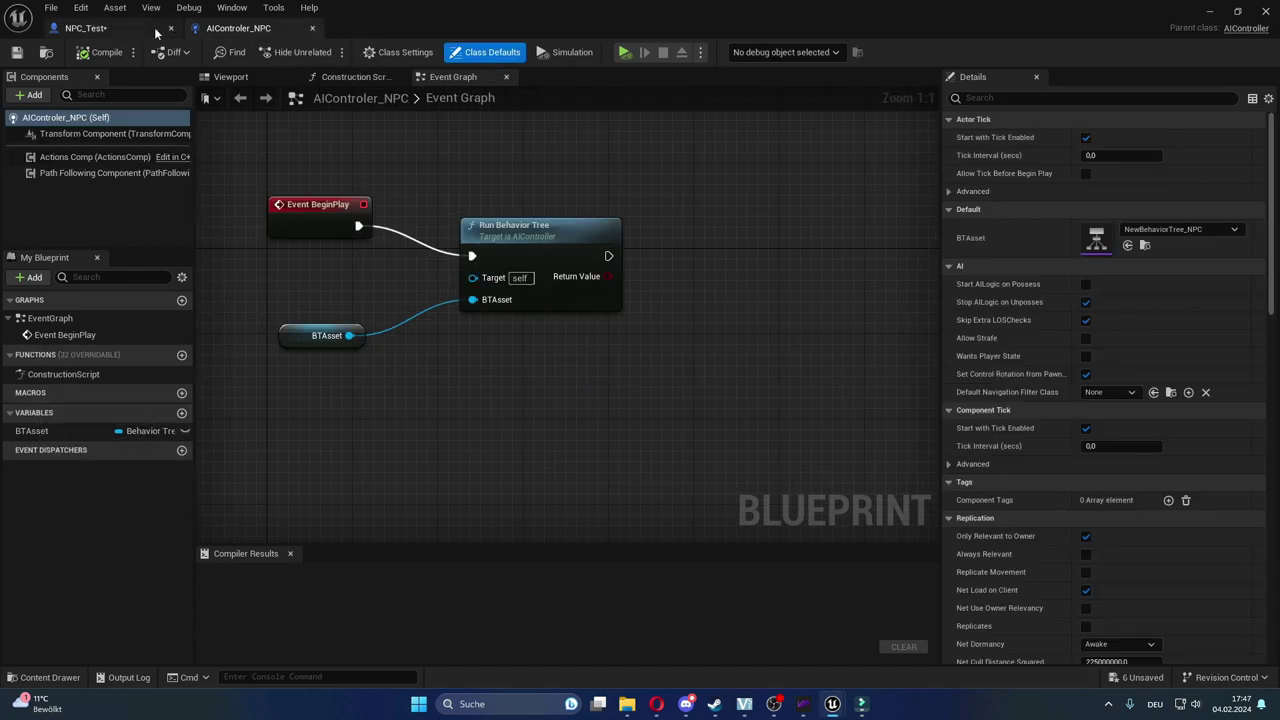
{"action": "left_click", "coordinate": [95, 28]}
{"action": "left_click_drag", "start_coordinate": [587, 305], "coordinate": [732, 232]}
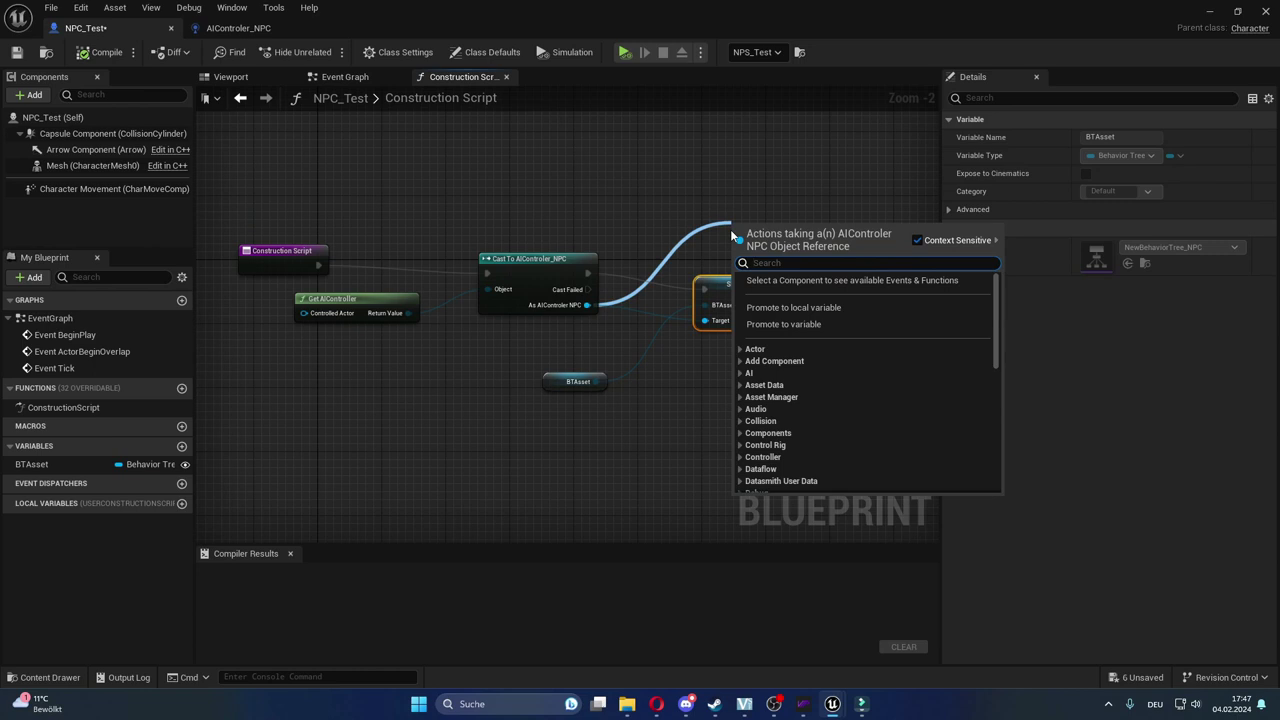
{"action": "type", "text": "bta"}
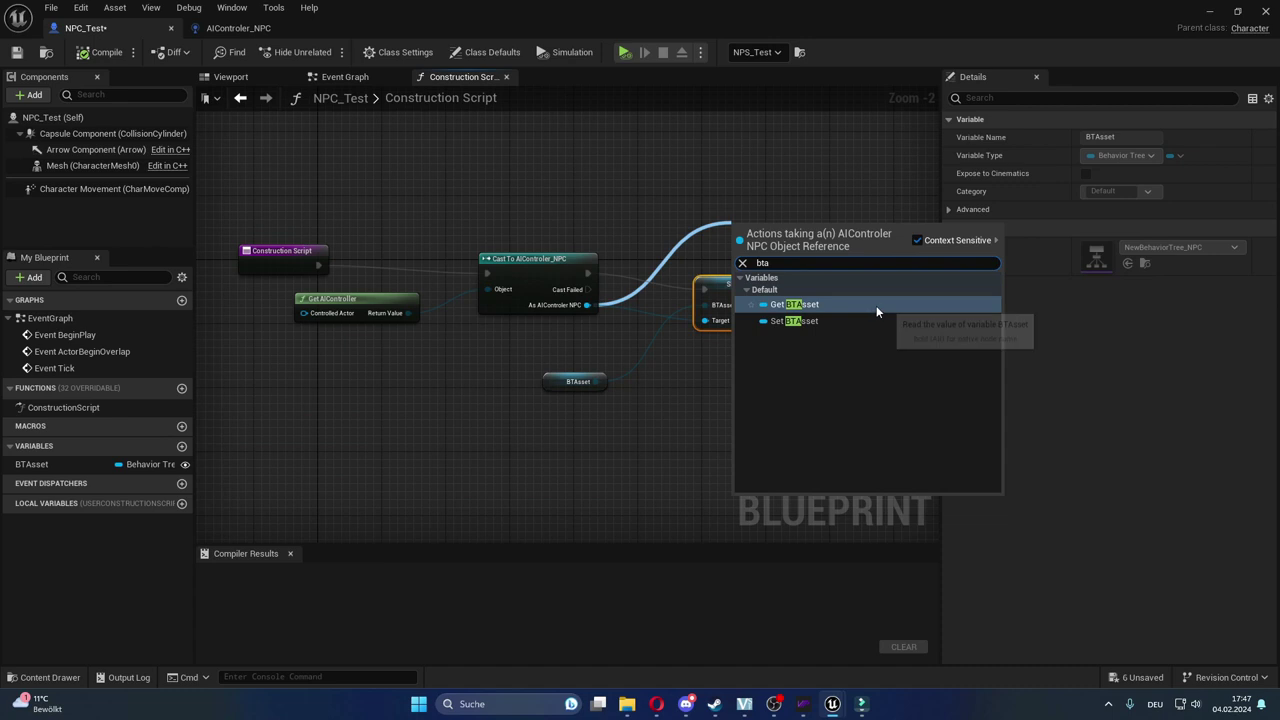
{"action": "left_click_drag", "start_coordinate": [596, 381], "coordinate": [705, 305]}
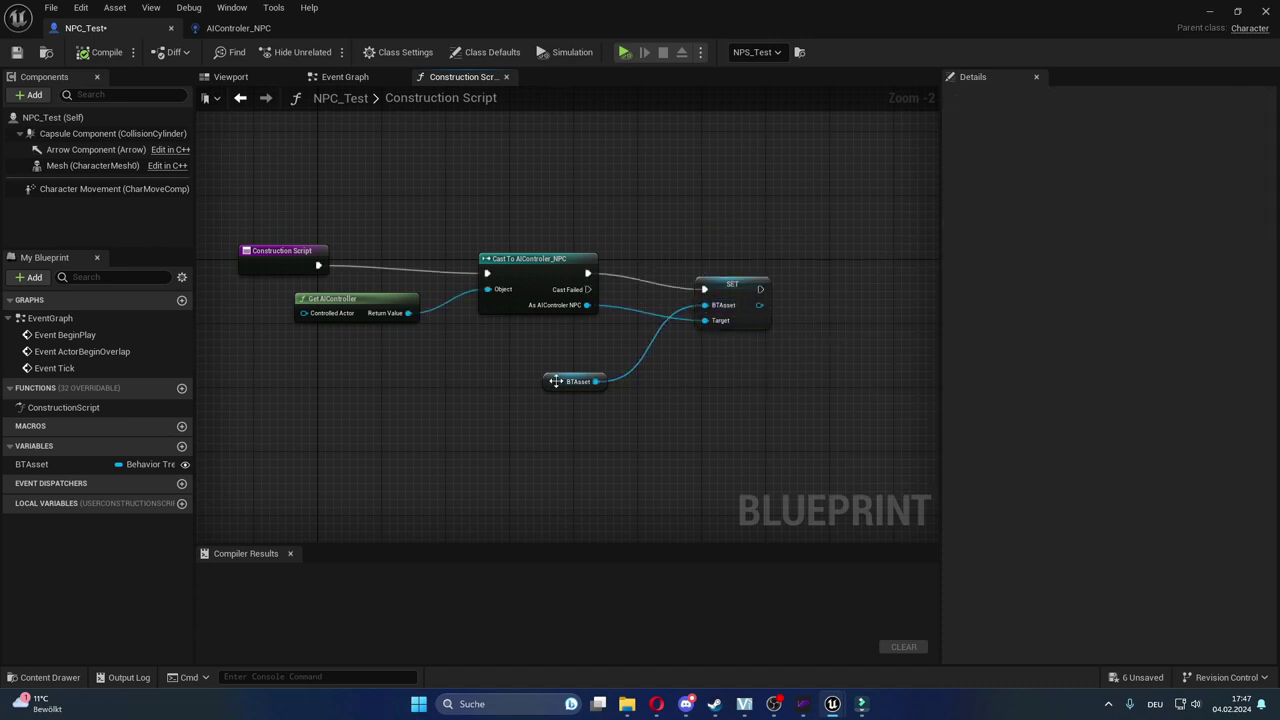
{"action": "left_click_drag", "start_coordinate": [556, 381], "coordinate": [539, 373]}
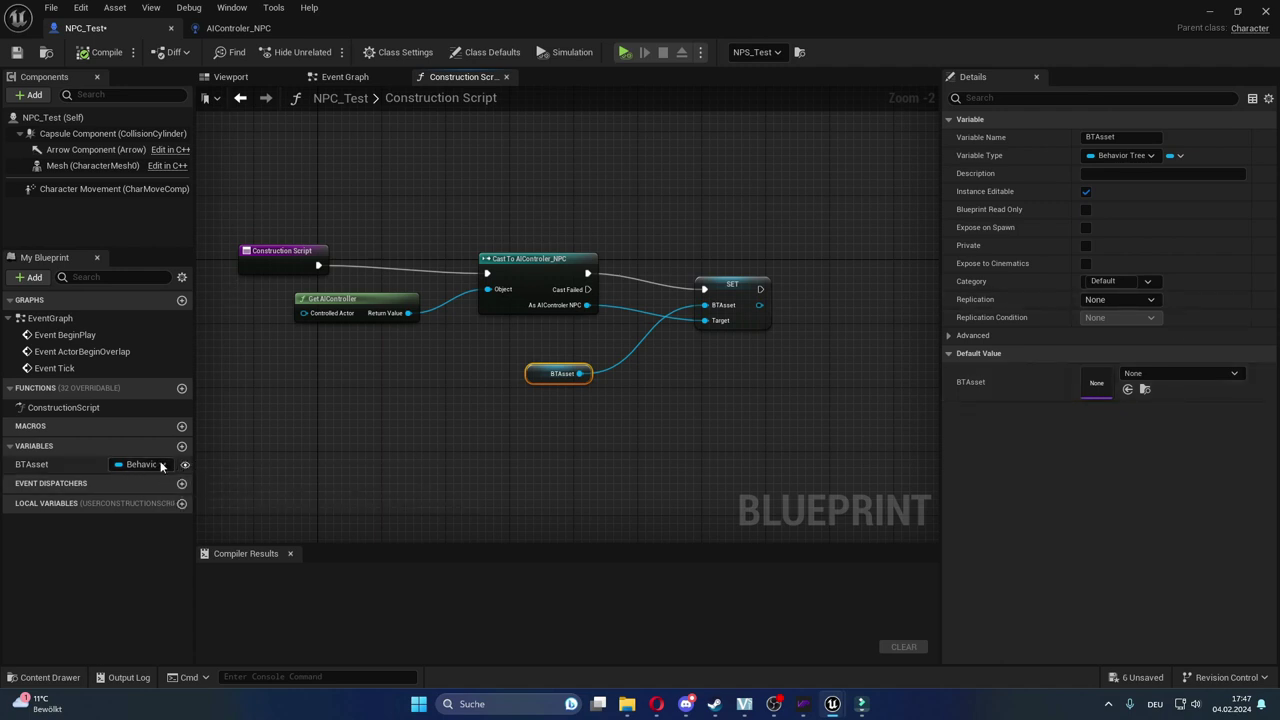
{"action": "double_click", "coordinate": [727, 18]}
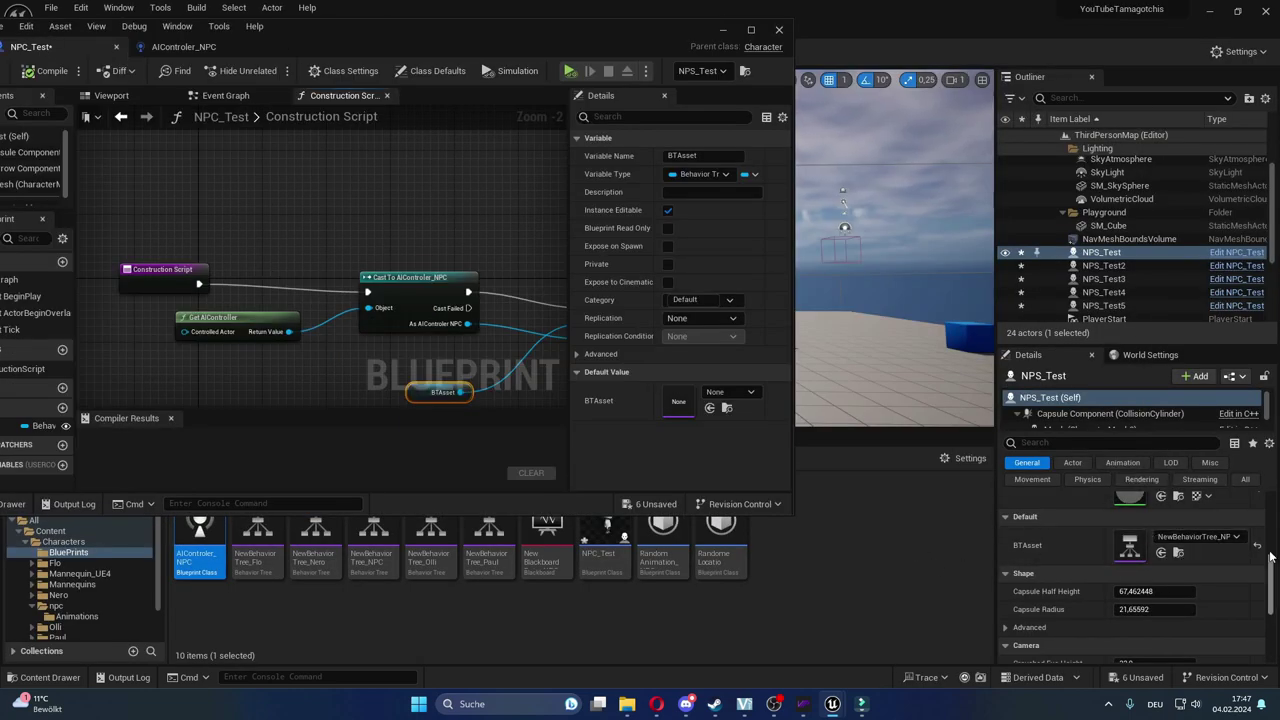
{"action": "scroll", "coordinate": [1150, 584], "scroll_direction": "up", "scroll_amount": 3}
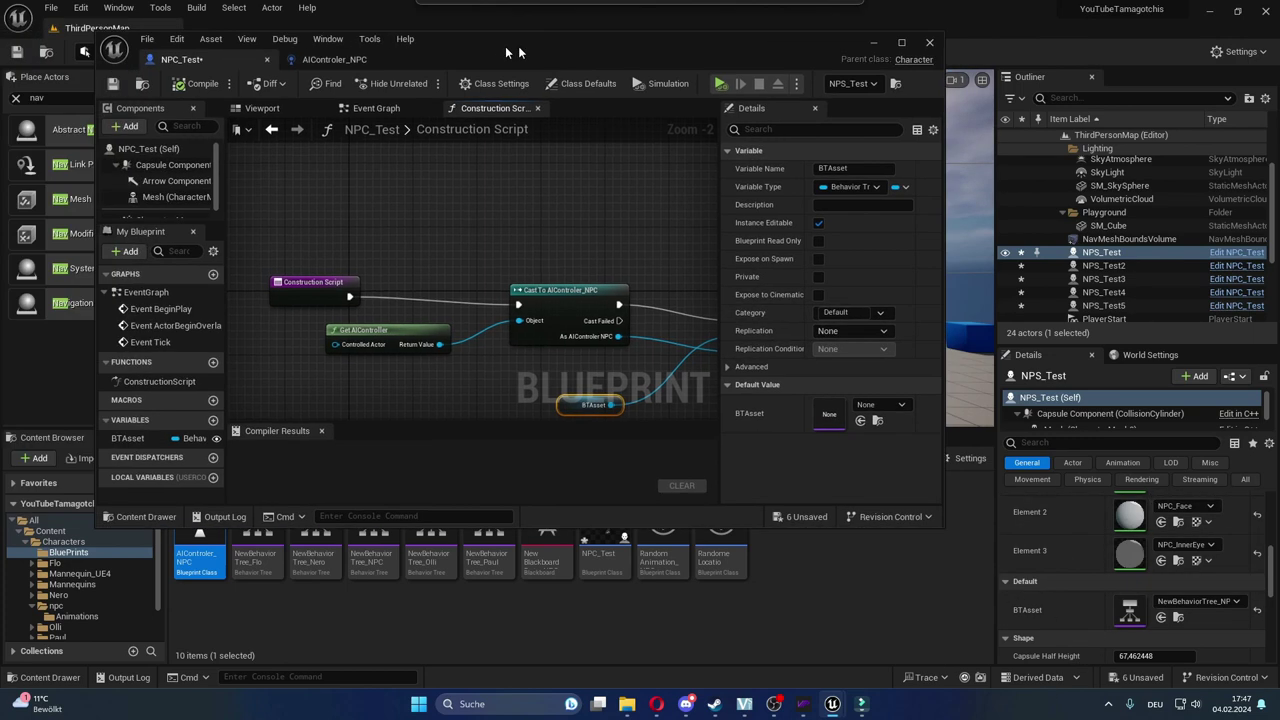
{"action": "left_click_drag", "start_coordinate": [388, 32], "coordinate": [562, 45]}
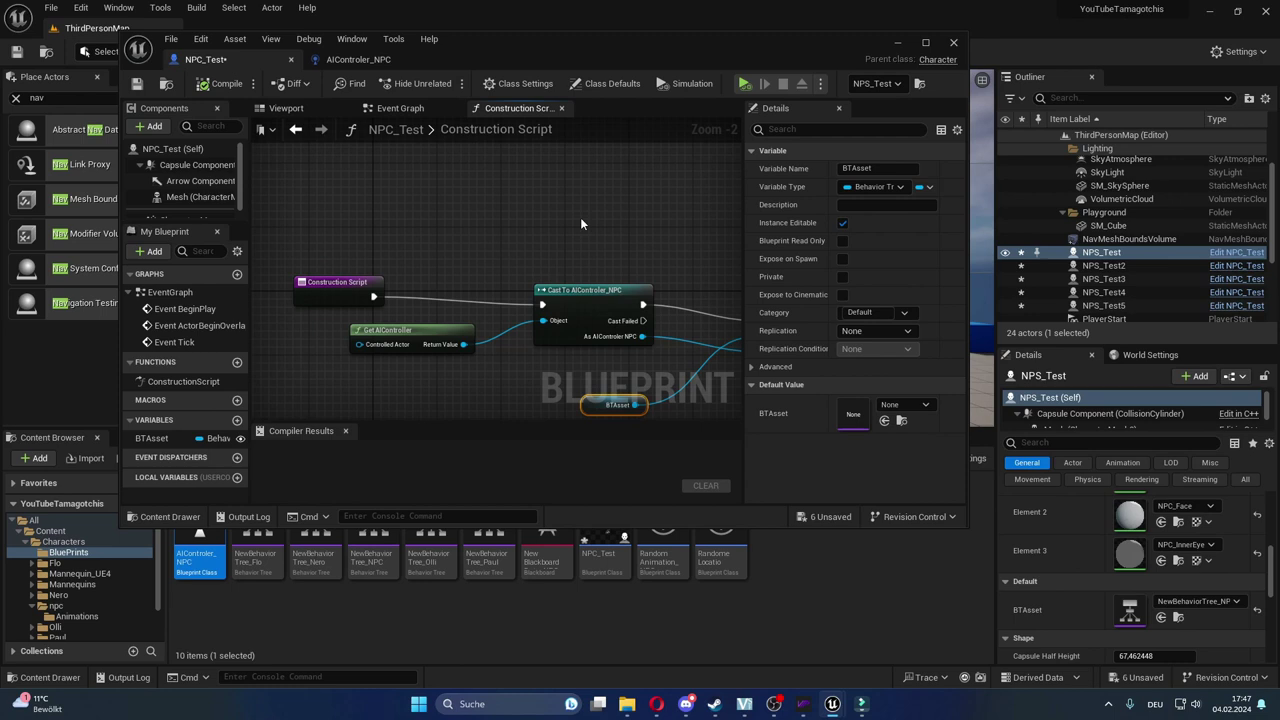
{"action": "right_click_drag", "start_coordinate": [615, 286], "coordinate": [533, 245]}
{"action": "scroll", "coordinate": [584, 349], "scroll_direction": "down", "scroll_amount": 3}
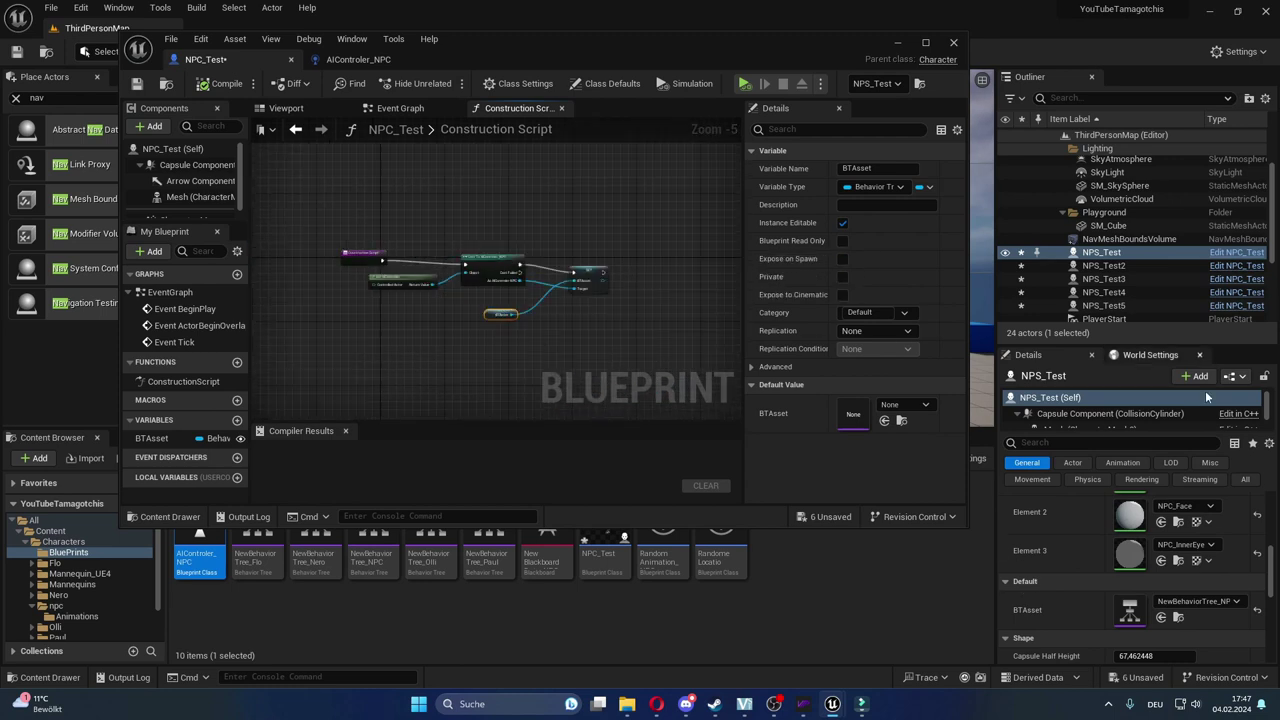
{"action": "scroll", "coordinate": [1152, 566], "scroll_direction": "up", "scroll_amount": 3}
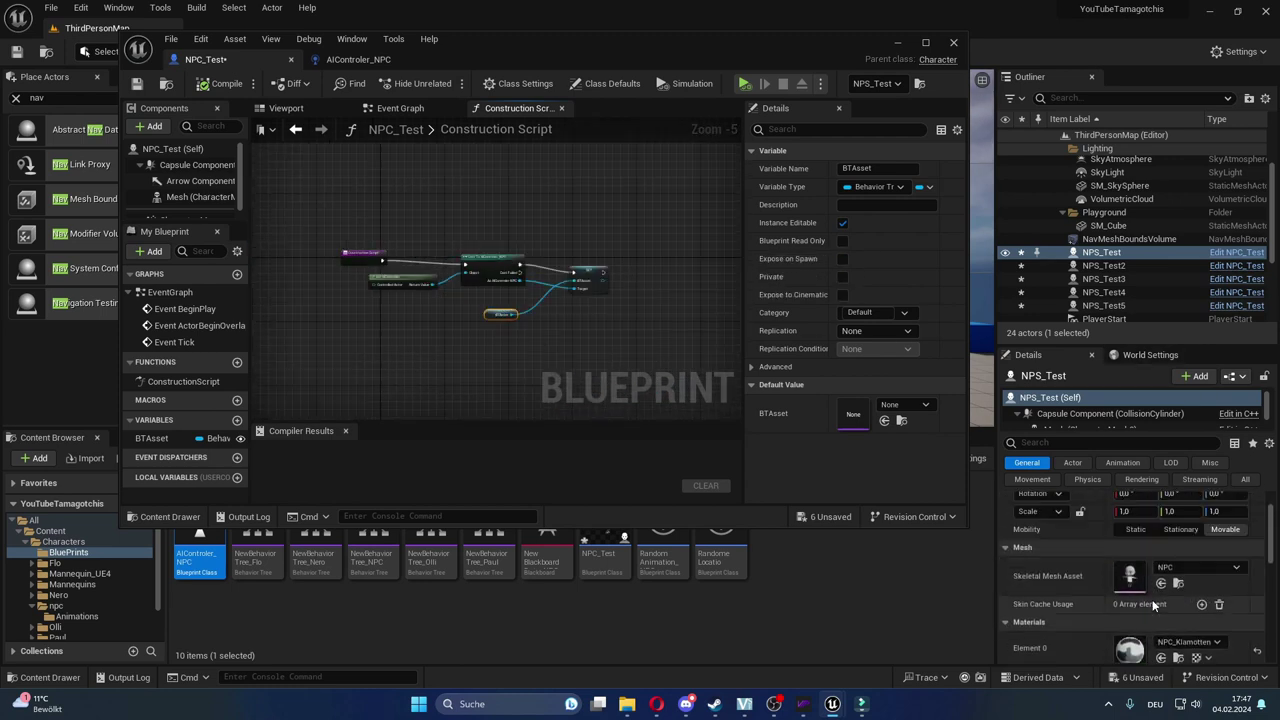
{"action": "scroll", "coordinate": [1155, 600], "scroll_direction": "down", "scroll_amount": 3}
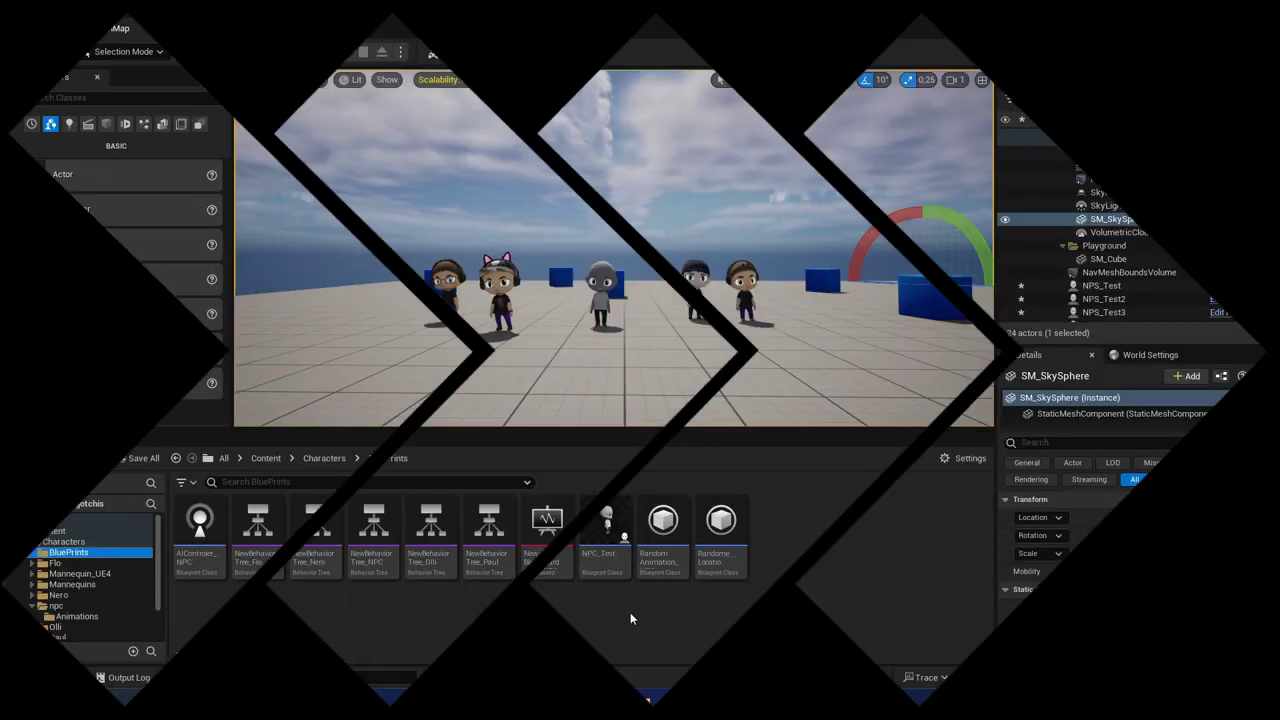
Open NewBehaviorTree_NPC from the Content Browser and frame its nodes.
{"action": "left_click", "coordinate": [430, 528]}
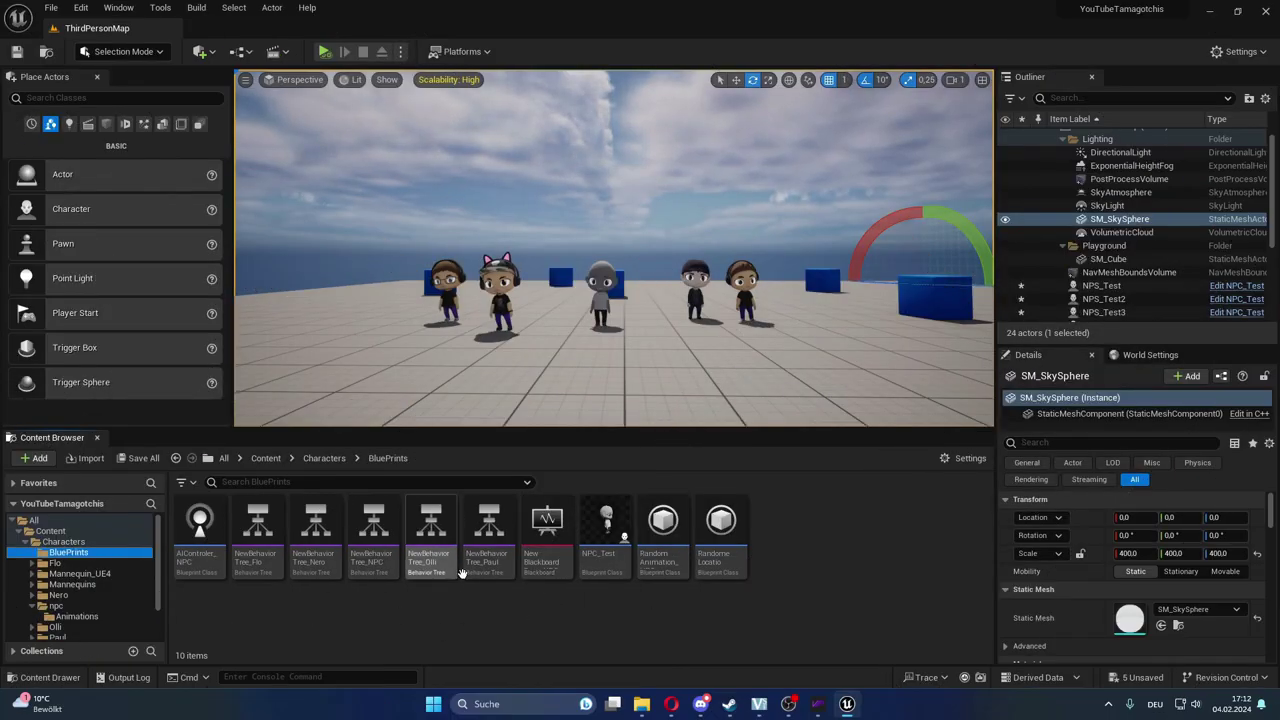
{"action": "left_click", "coordinate": [368, 530]}
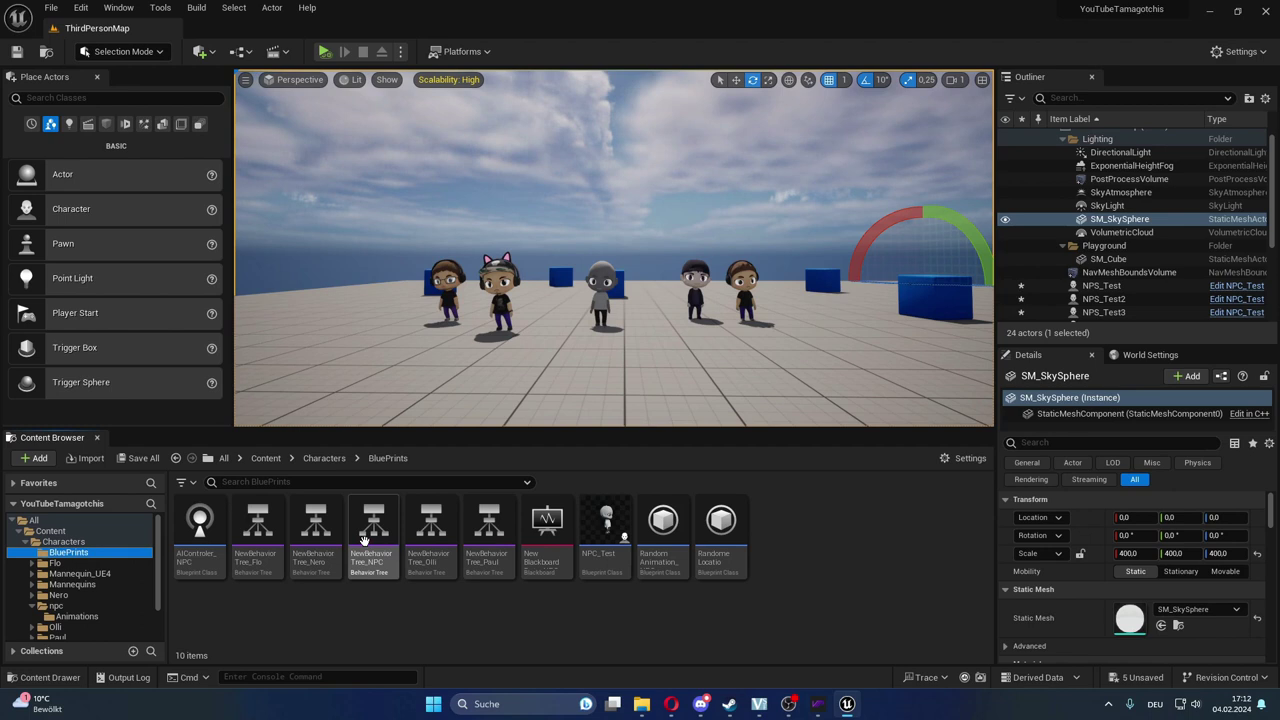
{"action": "double_click", "coordinate": [365, 535]}
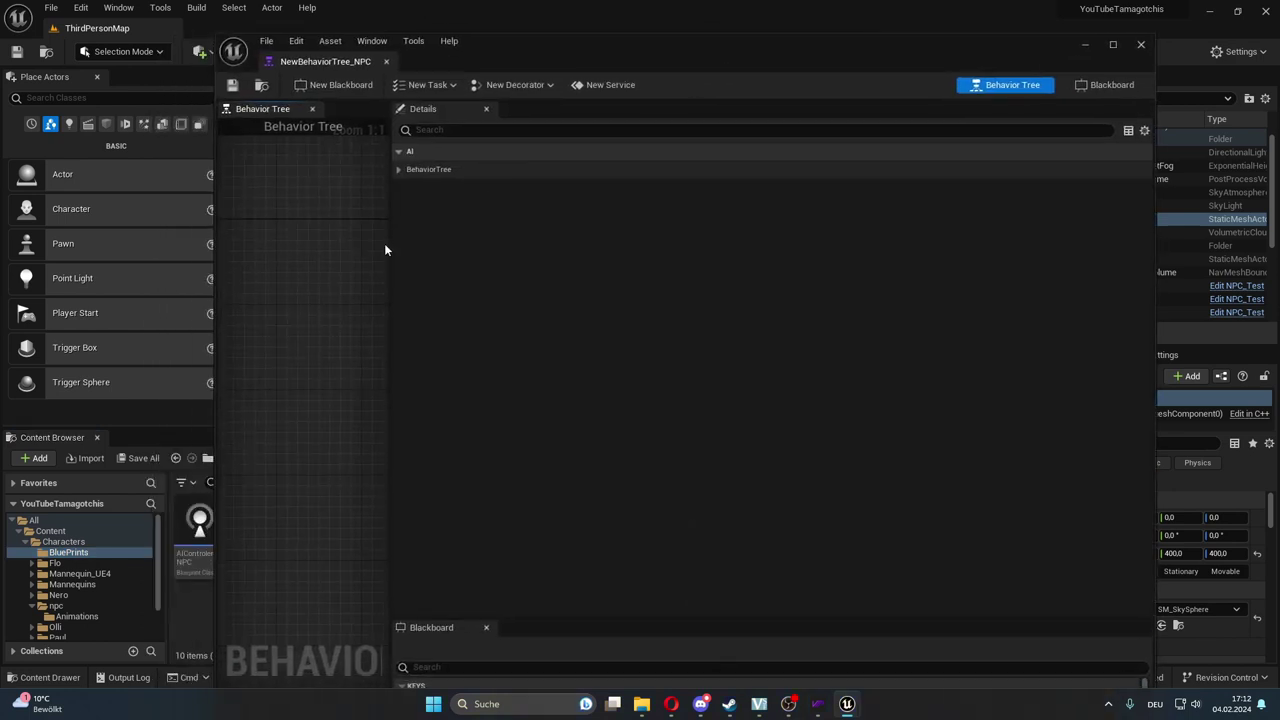
{"action": "left_click_drag", "start_coordinate": [389, 246], "coordinate": [884, 266]}
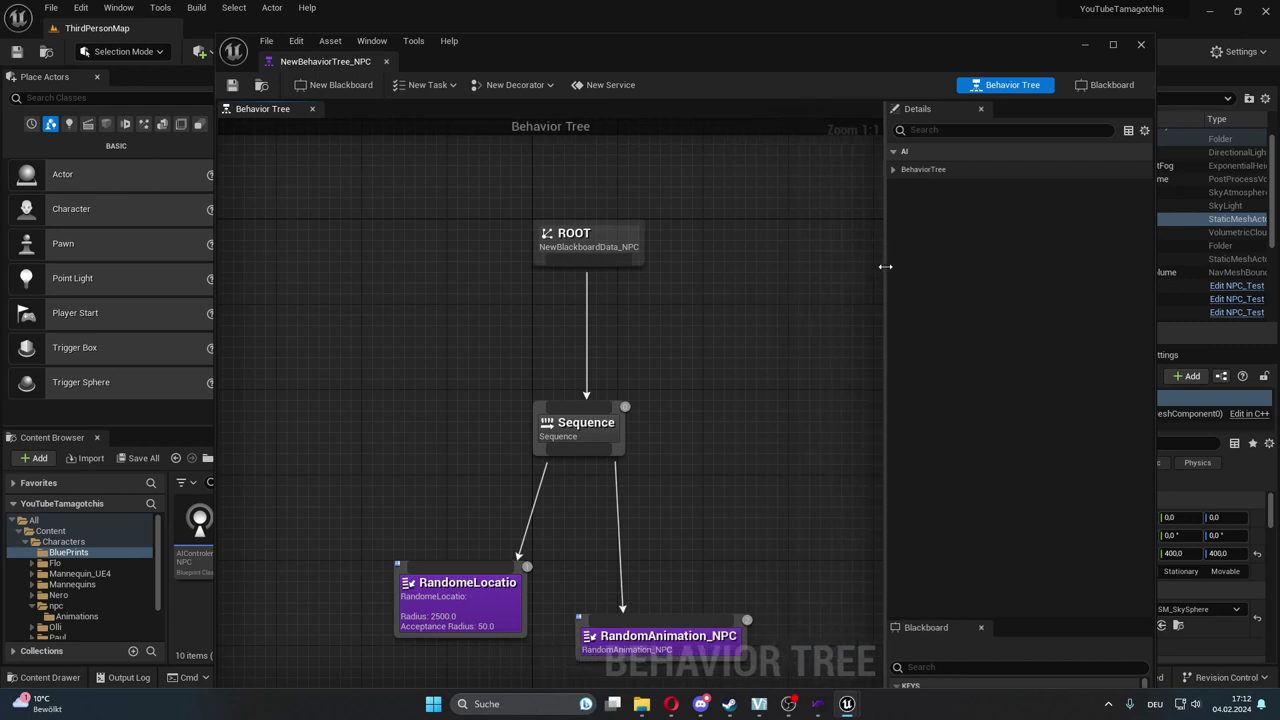
{"action": "key", "text": "Home"}
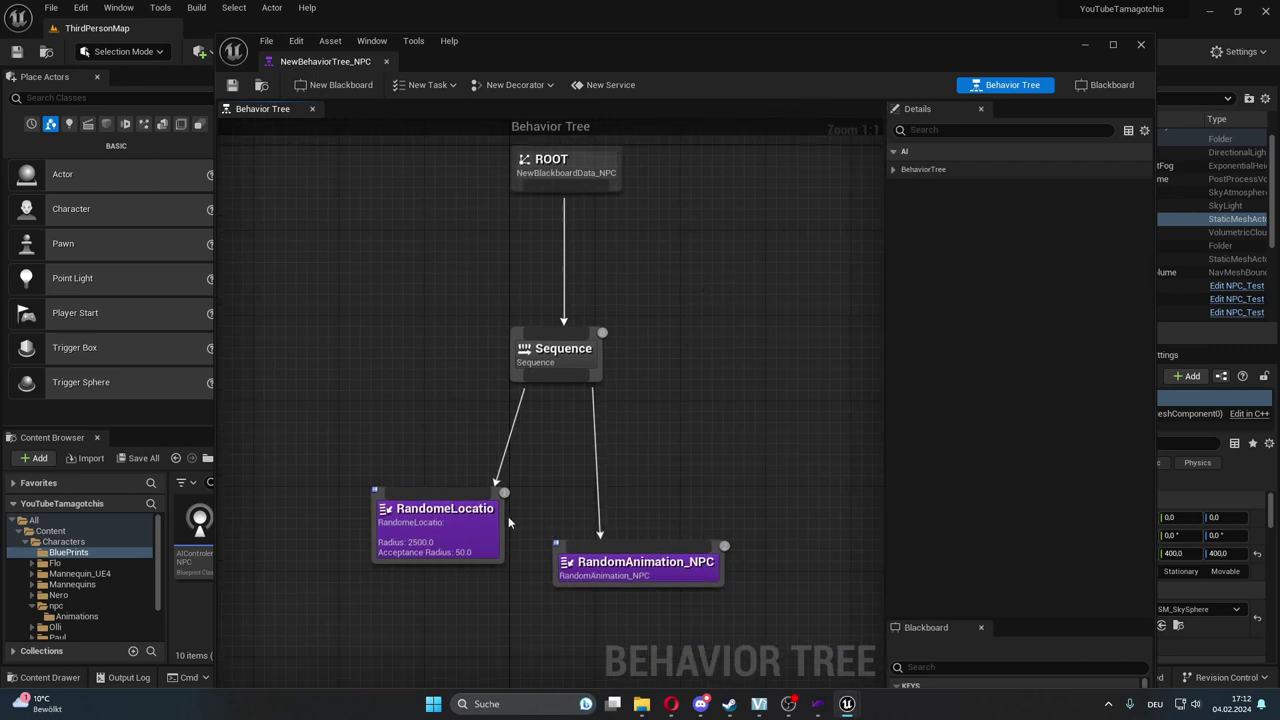
Reposition the RandomeLocatio and RandomAnimation_NPC task nodes, then open RandomeLocatio's blueprint.
{"action": "left_click", "coordinate": [457, 543]}
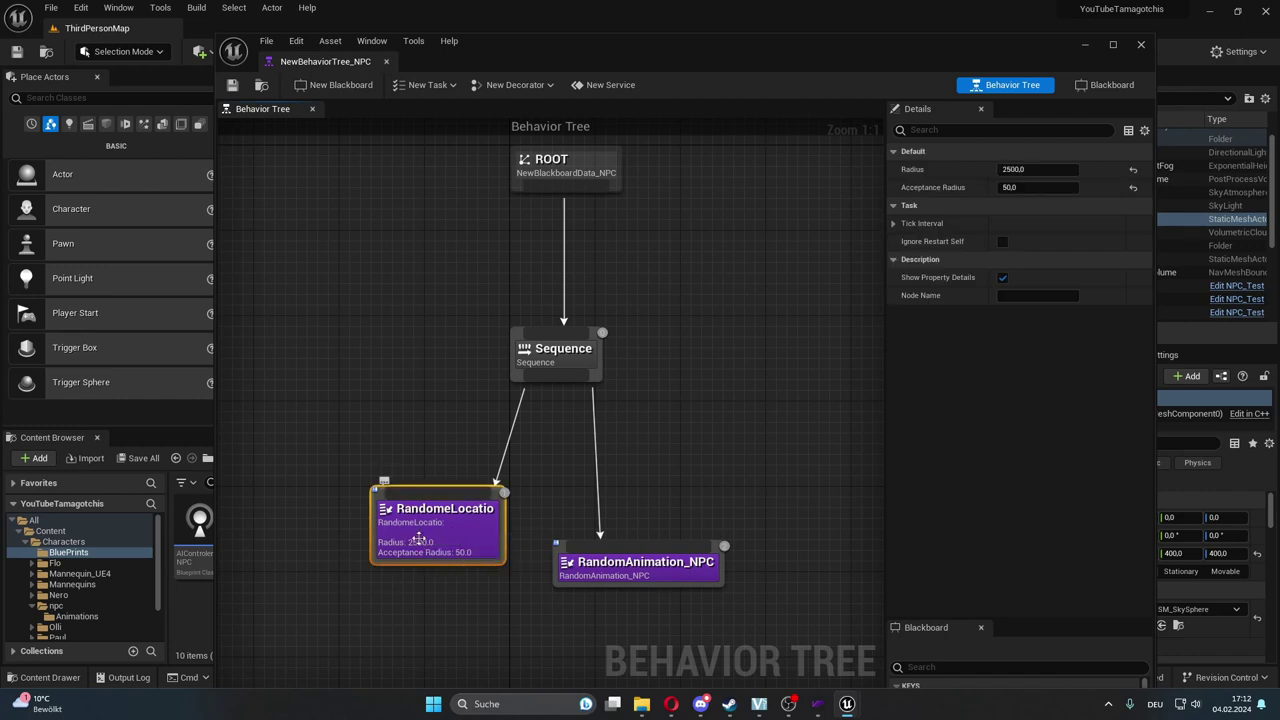
{"action": "left_click_drag", "start_coordinate": [472, 525], "coordinate": [440, 547]}
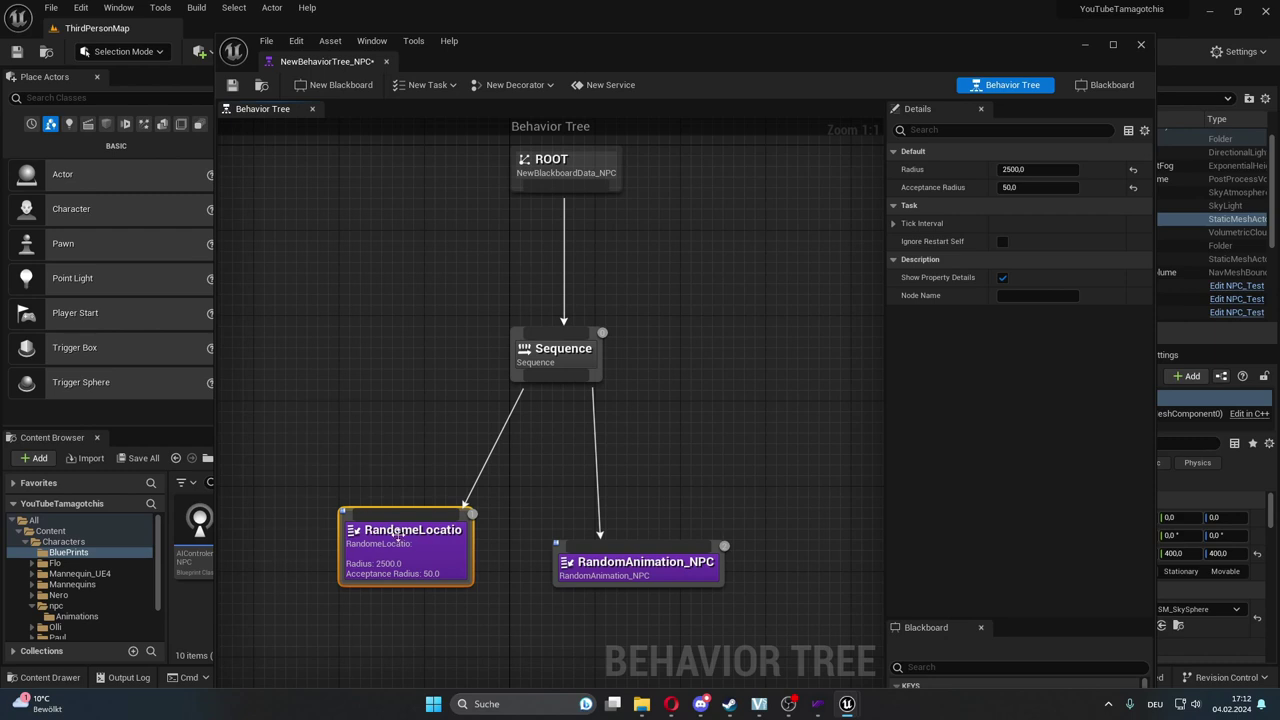
{"action": "left_click_drag", "start_coordinate": [397, 537], "coordinate": [365, 526]}
{"action": "left_click_drag", "start_coordinate": [683, 556], "coordinate": [684, 524]}
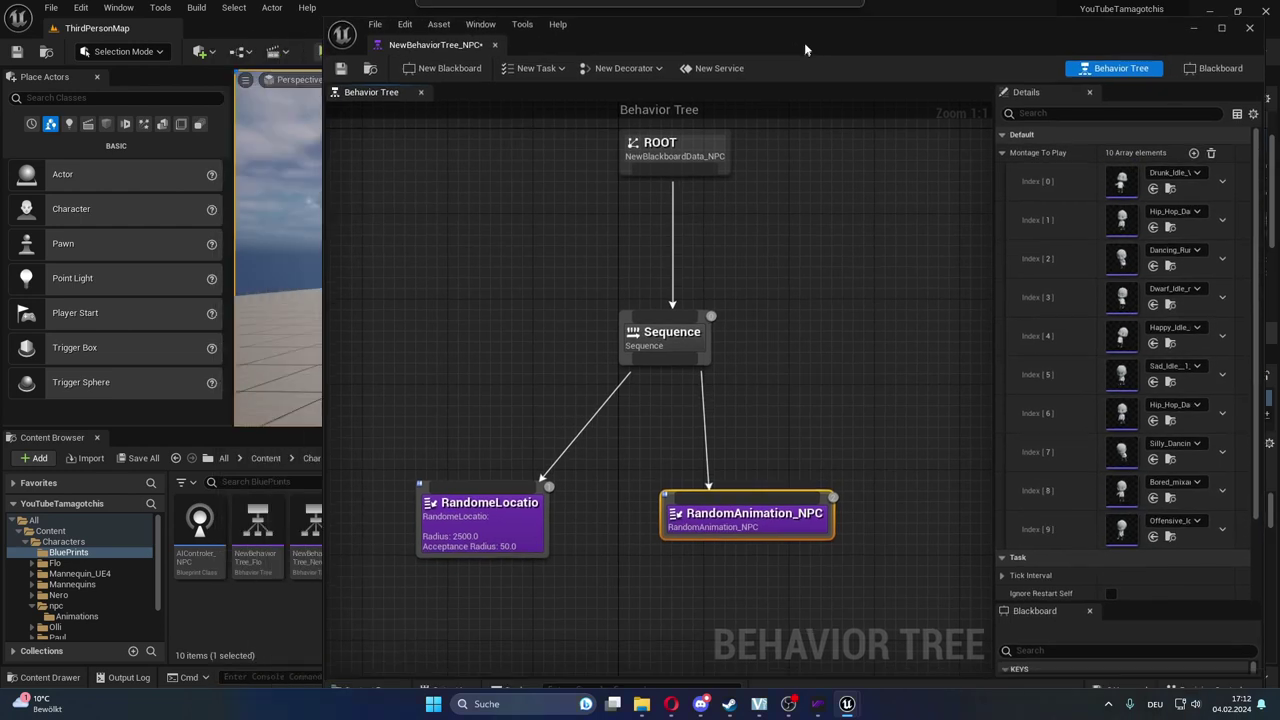
{"action": "left_click_drag", "start_coordinate": [698, 61], "coordinate": [775, 27]}
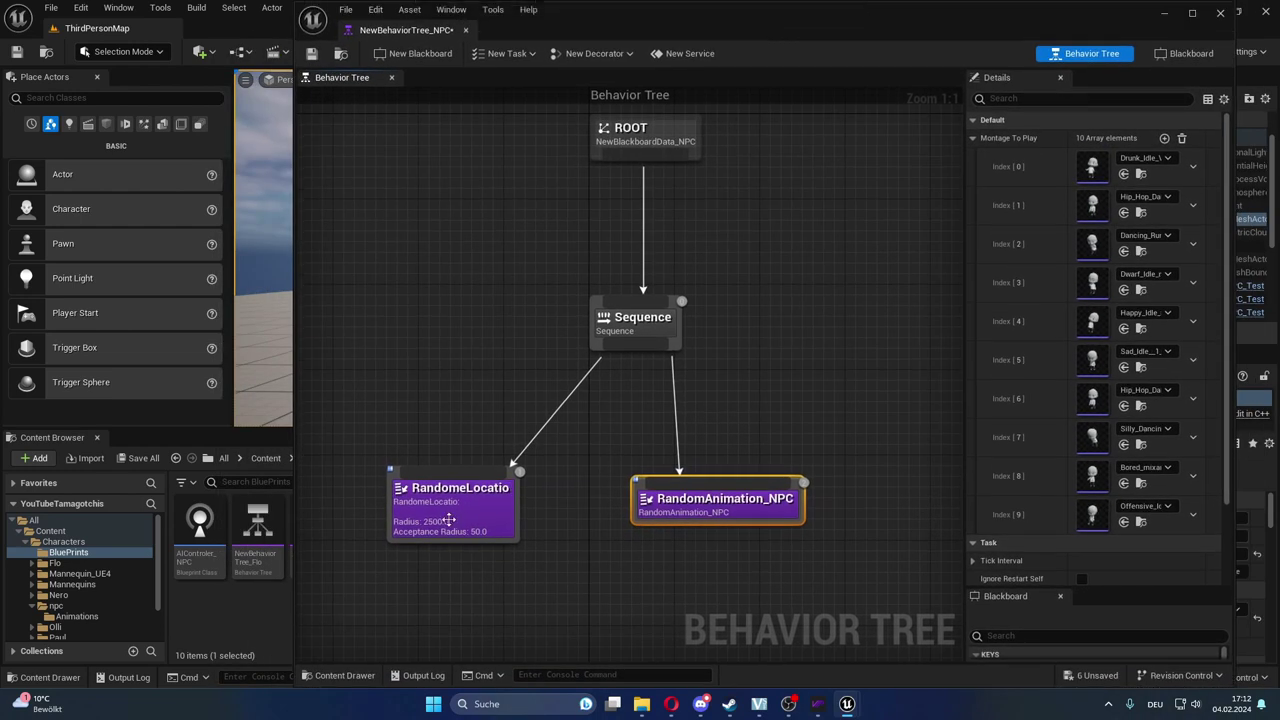
{"action": "left_click_drag", "start_coordinate": [472, 515], "coordinate": [535, 515]}
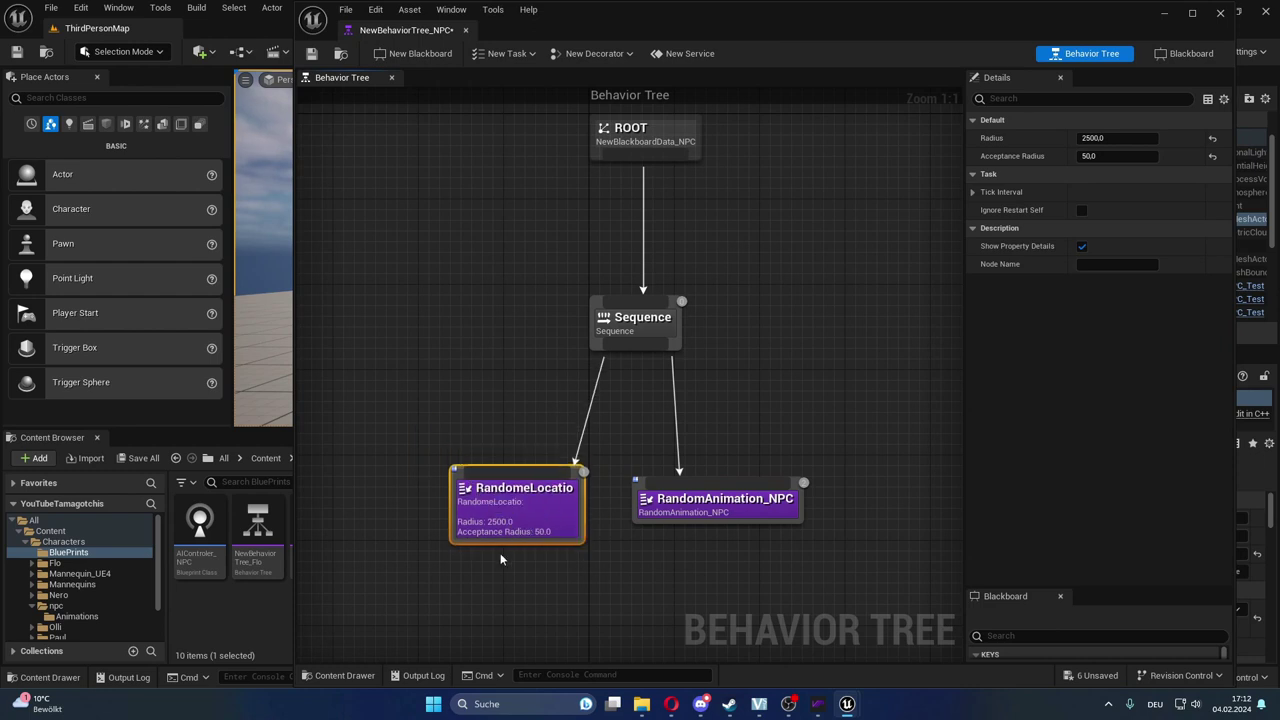
{"action": "double_click", "coordinate": [514, 503]}
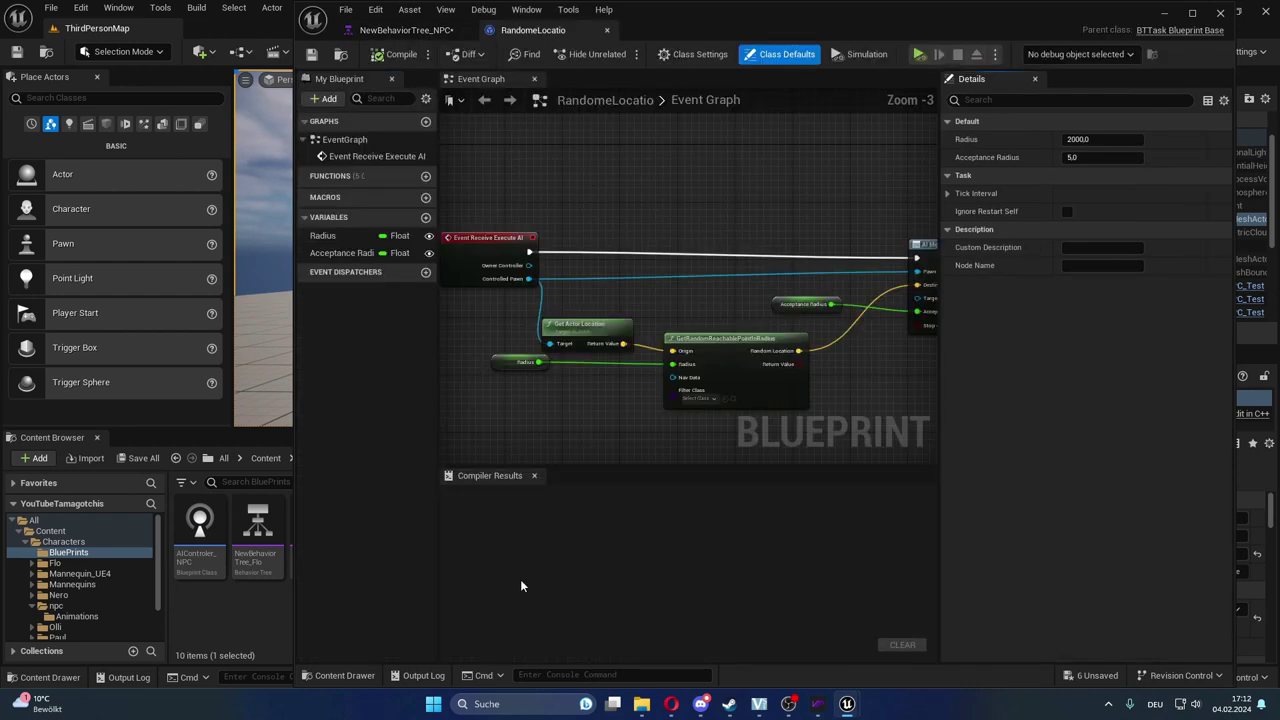
Maximize the RandomeLocatio editor and frame Event Receive Execute AI and its task nodes.
{"action": "scroll", "coordinate": [542, 420], "scroll_direction": "down", "scroll_amount": 2}
{"action": "right_click_drag", "start_coordinate": [486, 380], "coordinate": [559, 404]}
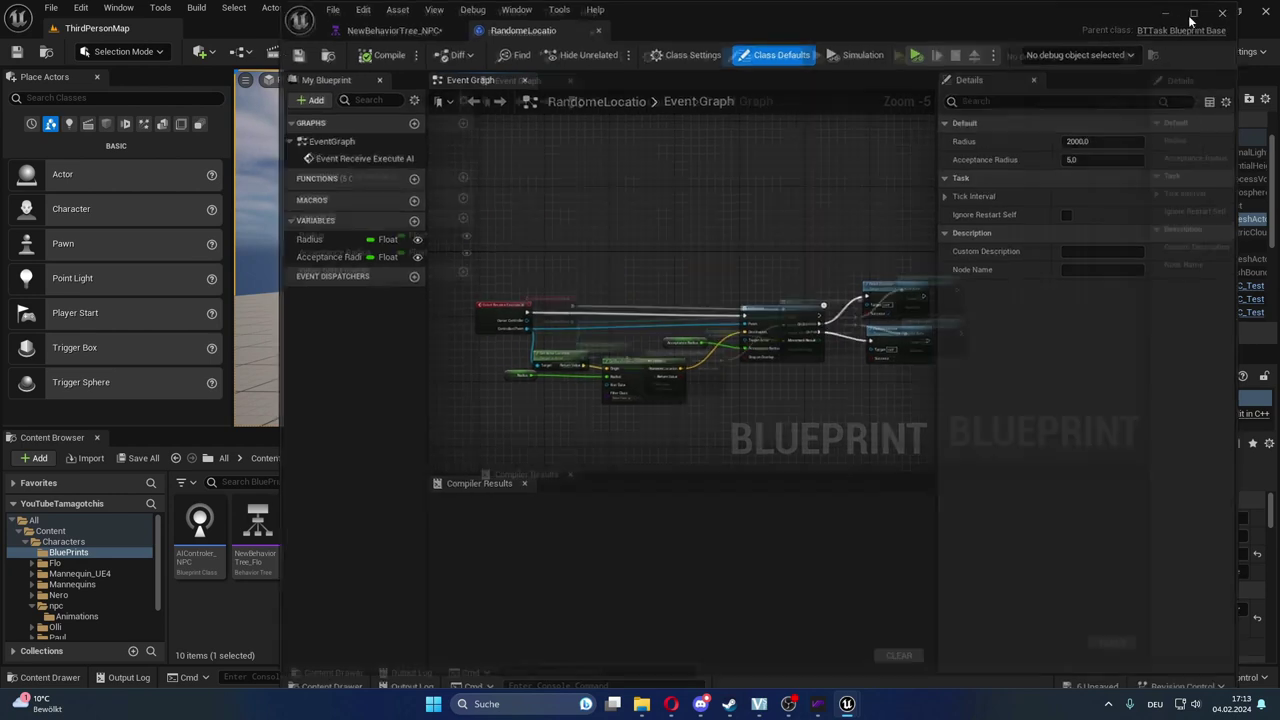
{"action": "left_click", "coordinate": [1191, 13]}
{"action": "left_click_drag", "start_coordinate": [877, 386], "coordinate": [1012, 375]}
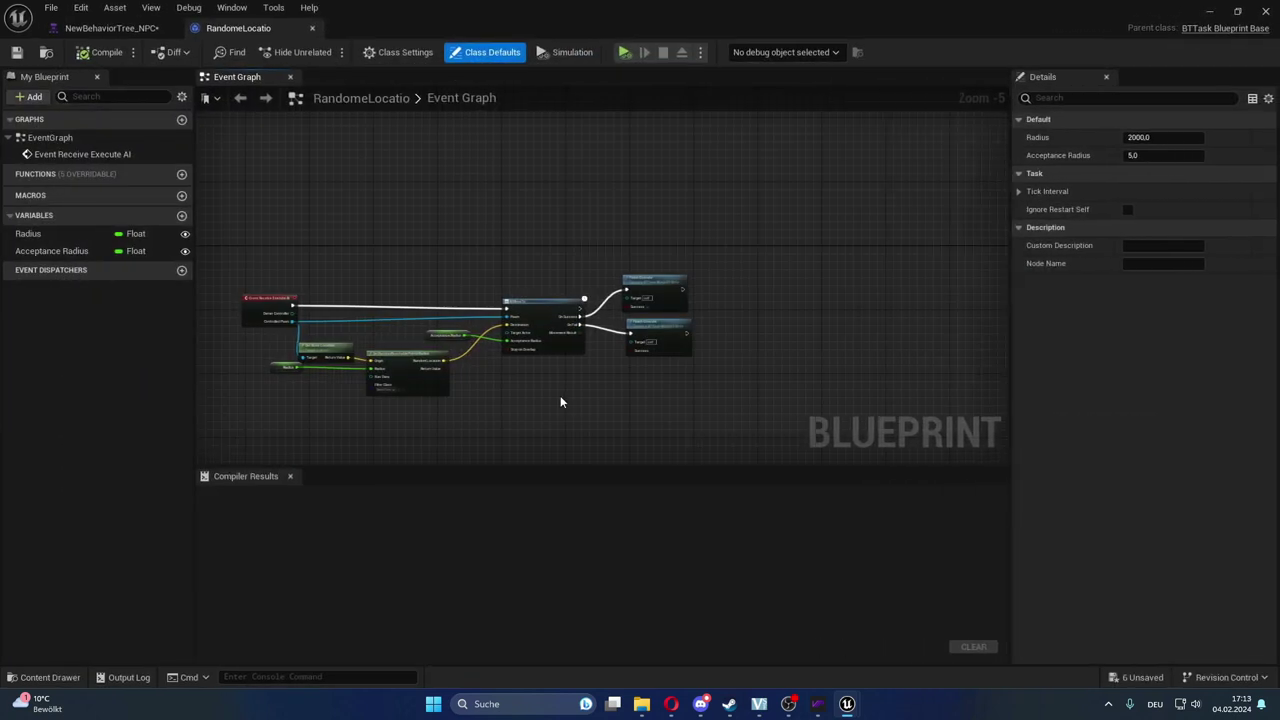
{"action": "right_click_drag", "start_coordinate": [253, 295], "coordinate": [415, 300]}
{"action": "left_click", "coordinate": [427, 304]}
{"action": "scroll", "coordinate": [472, 441], "scroll_direction": "up", "scroll_amount": 1}
{"action": "scroll", "coordinate": [473, 396], "scroll_direction": "up", "scroll_amount": 1}
{"action": "scroll", "coordinate": [474, 394], "scroll_direction": "up", "scroll_amount": 1}
{"action": "right_click_drag", "start_coordinate": [475, 397], "coordinate": [440, 463]}
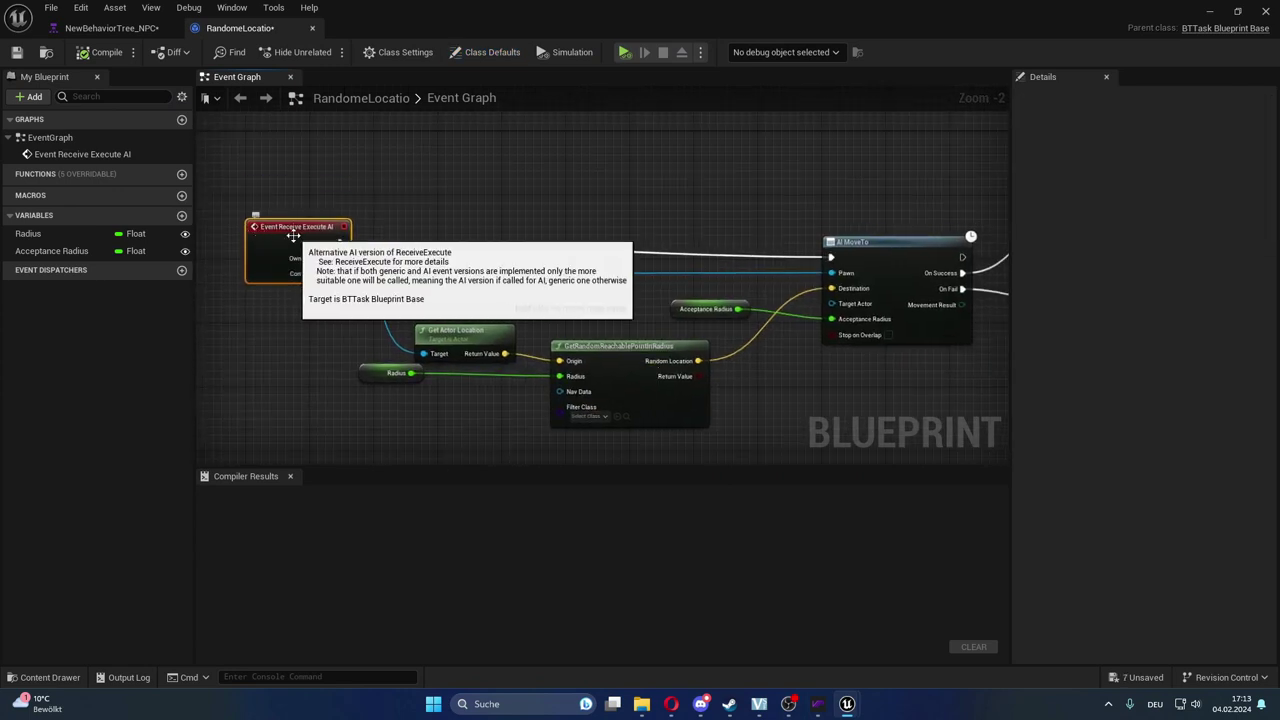
{"action": "right_click_drag", "start_coordinate": [778, 234], "coordinate": [760, 230]}
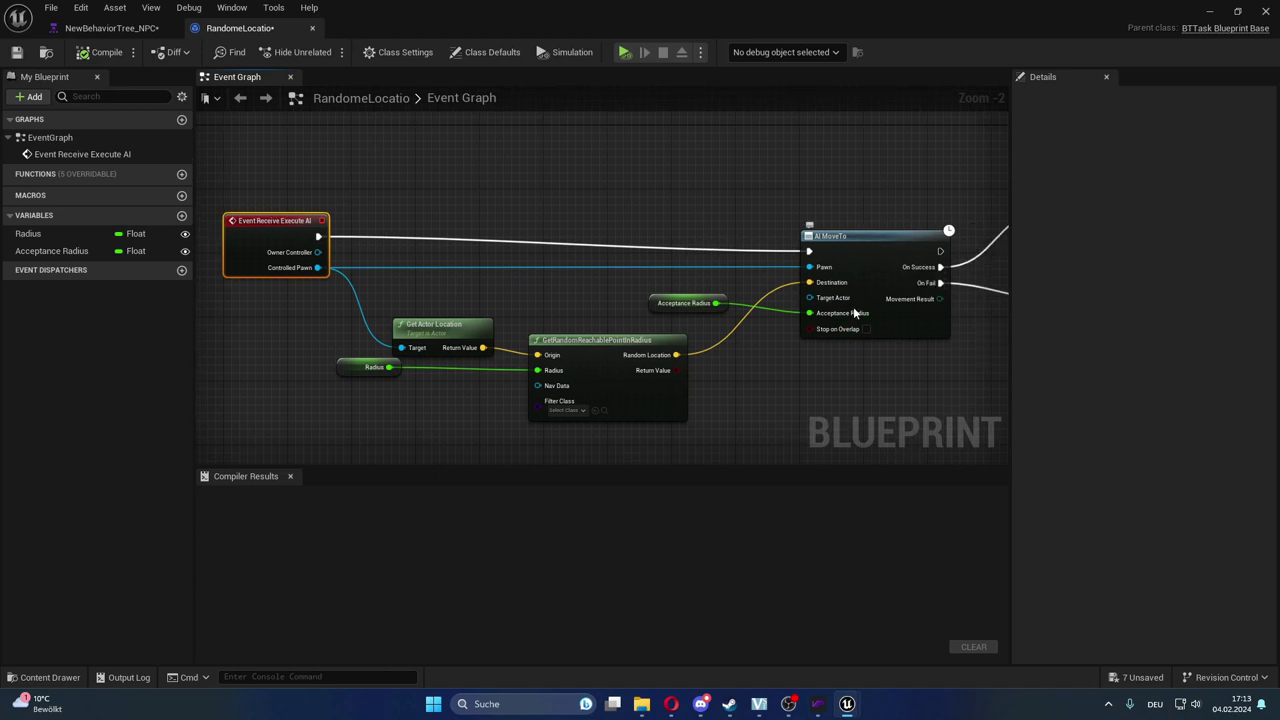
Reposition the AI MoveTo, GetRandomReachablePointInRadius, Get Actor Location and Radius nodes.
{"action": "left_click_drag", "start_coordinate": [856, 241], "coordinate": [871, 208]}
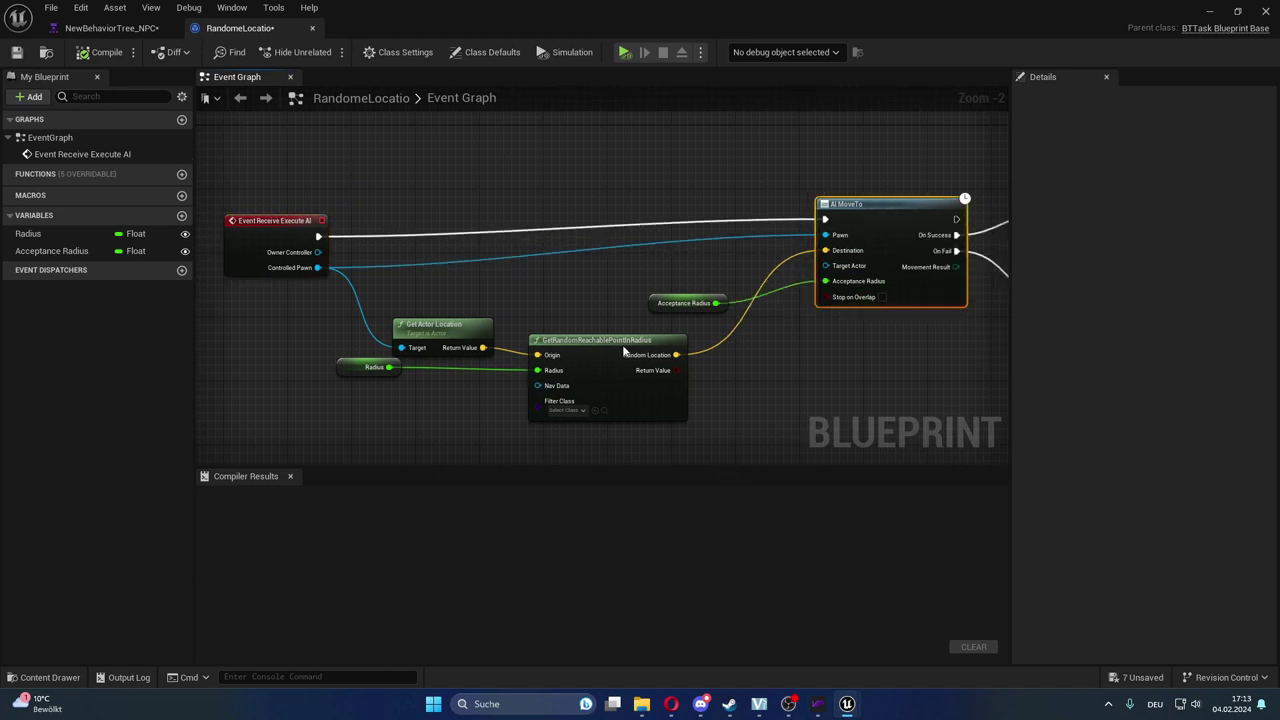
{"action": "left_click_drag", "start_coordinate": [600, 352], "coordinate": [639, 360]}
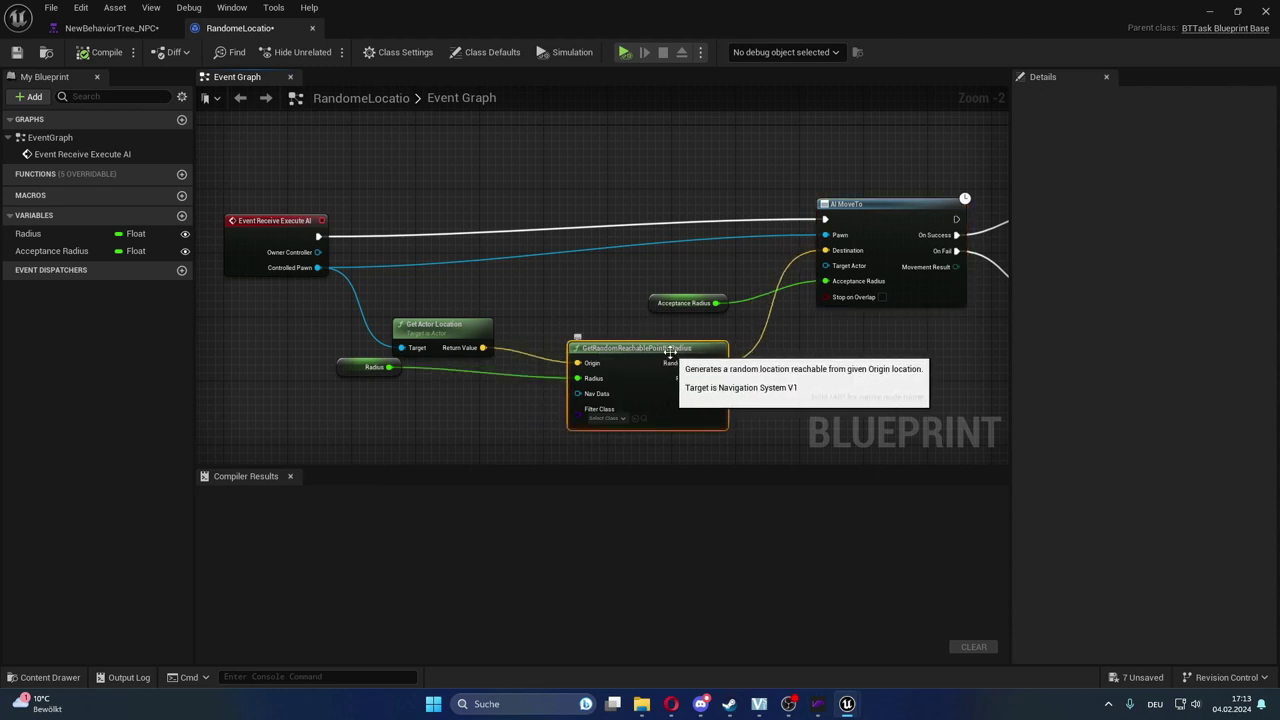
{"action": "left_click_drag", "start_coordinate": [430, 333], "coordinate": [452, 319]}
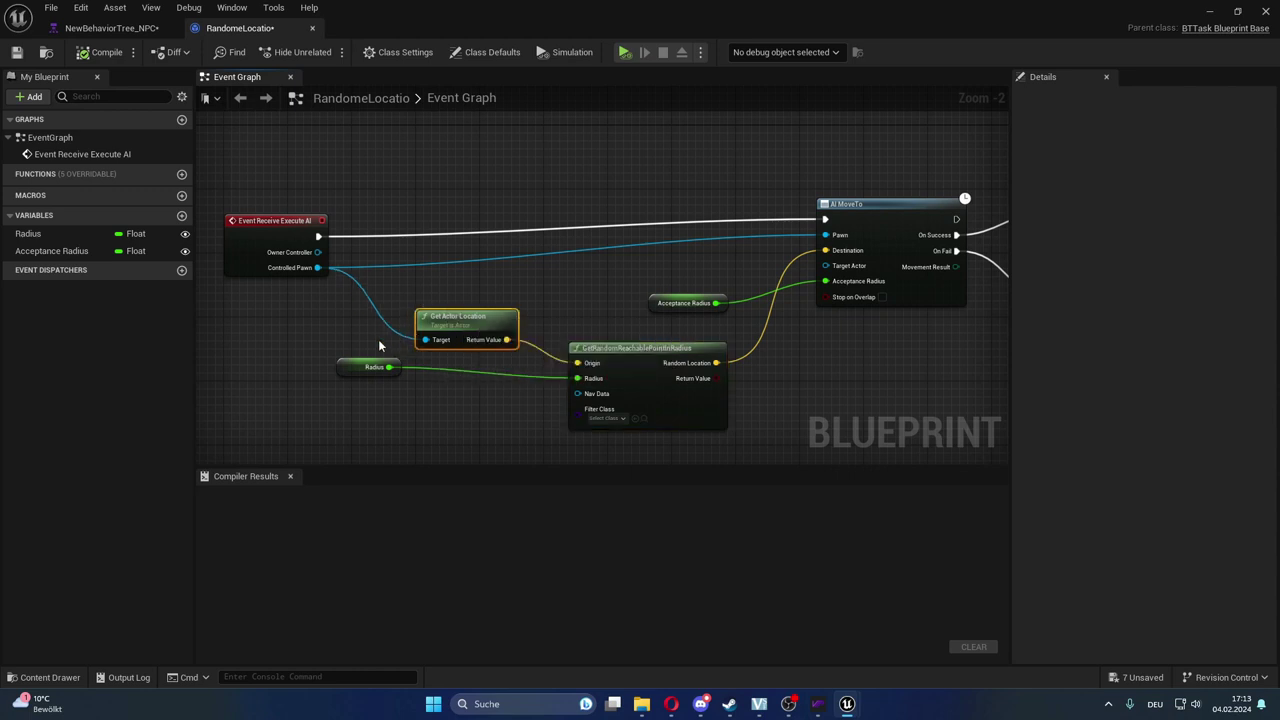
{"action": "left_click_drag", "start_coordinate": [395, 367], "coordinate": [449, 399]}
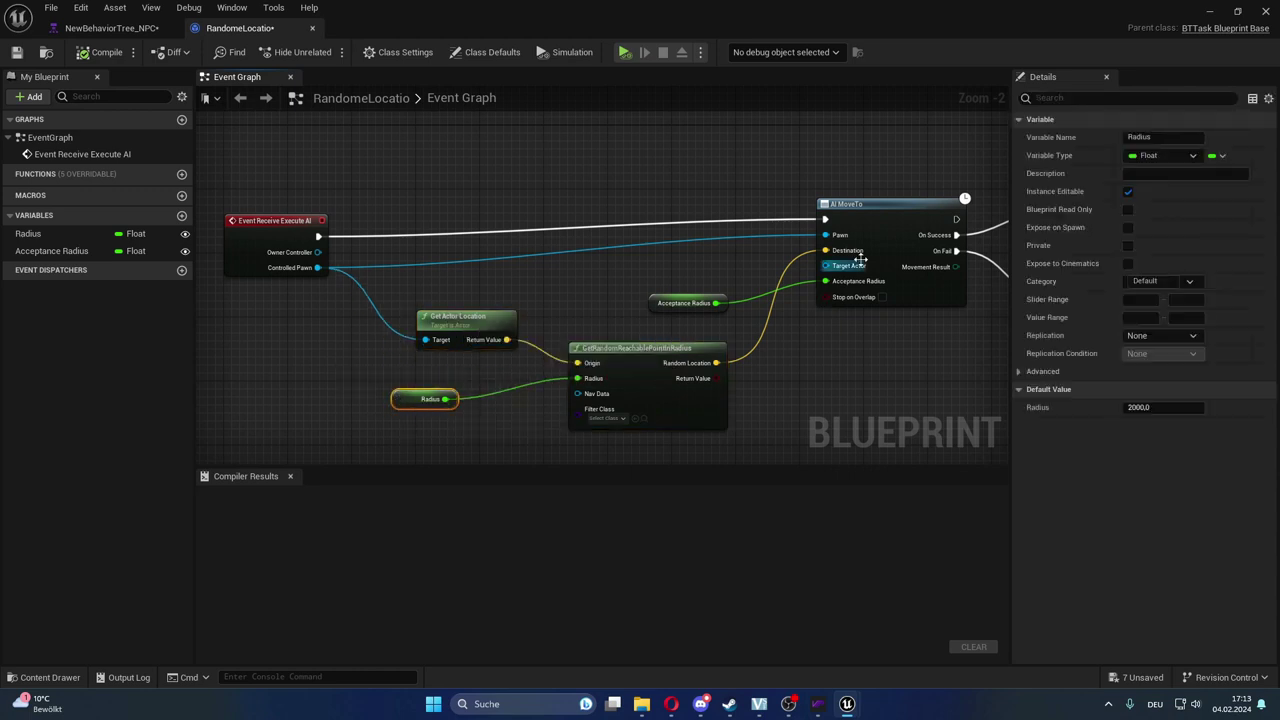
{"action": "left_click", "coordinate": [652, 302]}
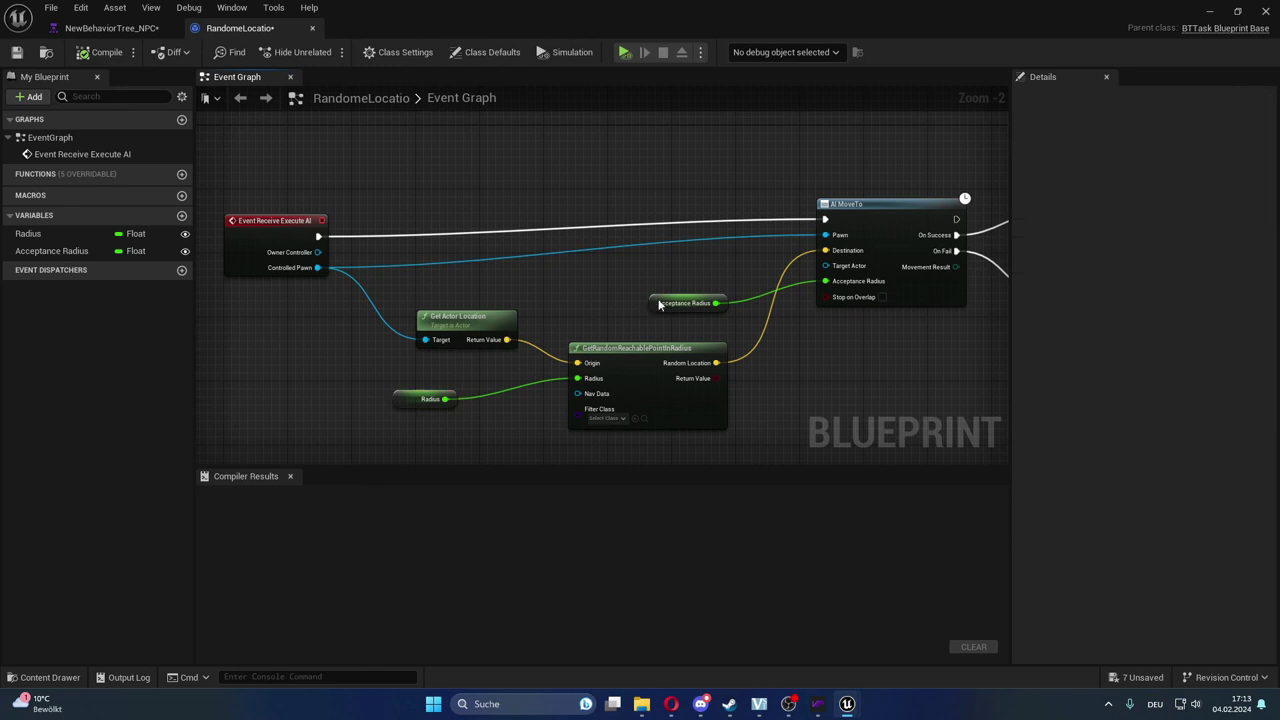
{"action": "left_click", "coordinate": [425, 399]}
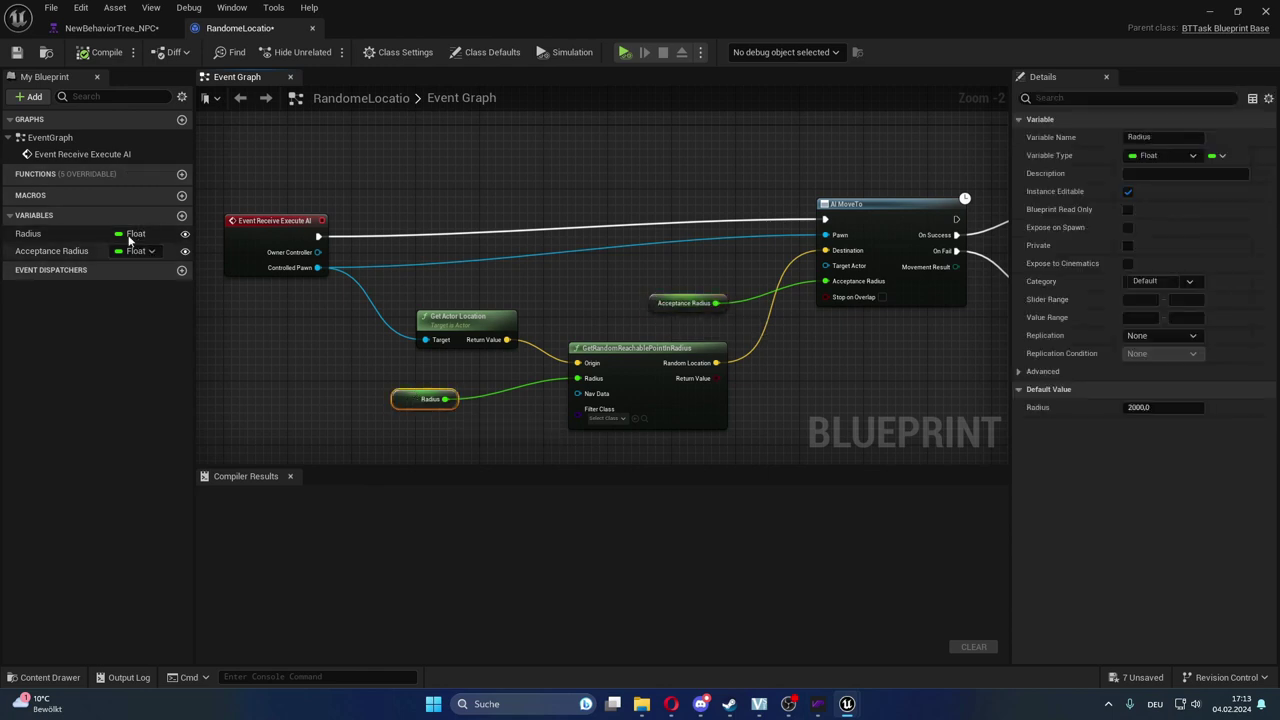
{"action": "left_click_drag", "start_coordinate": [425, 399], "coordinate": [433, 390]}
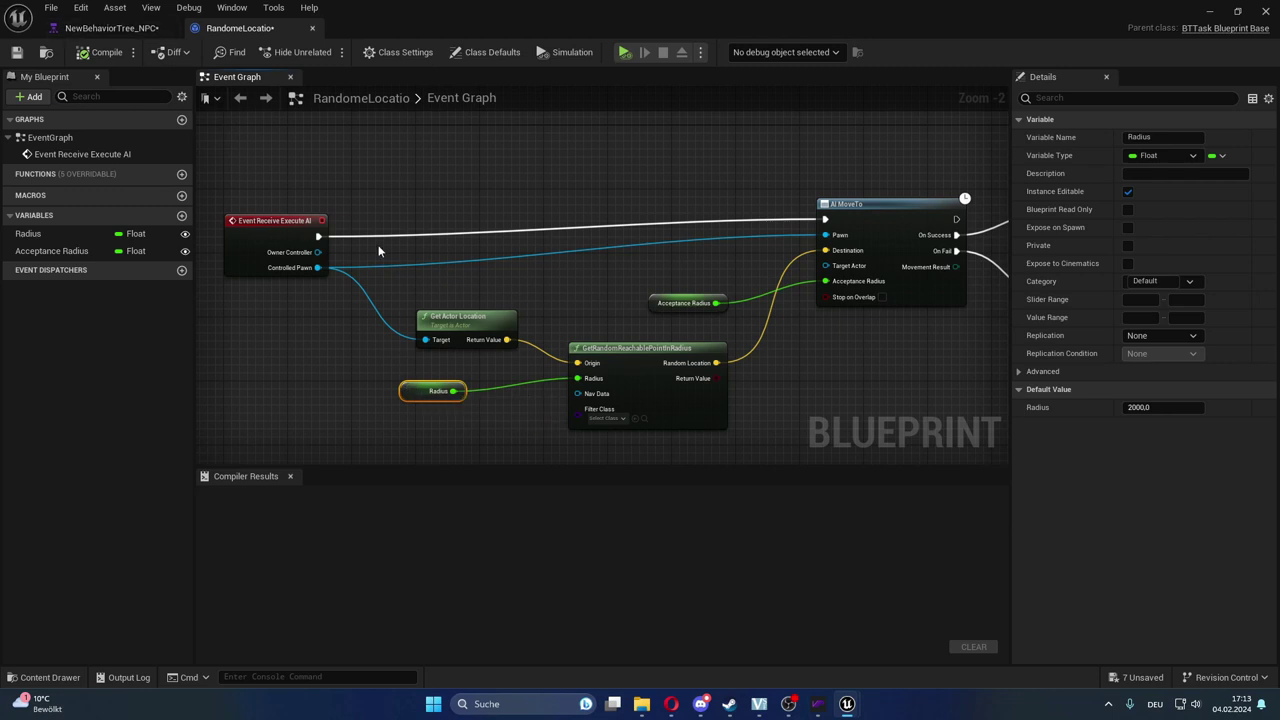
{"action": "left_click", "coordinate": [445, 318]}
{"action": "left_click_drag", "start_coordinate": [445, 318], "coordinate": [419, 310]}
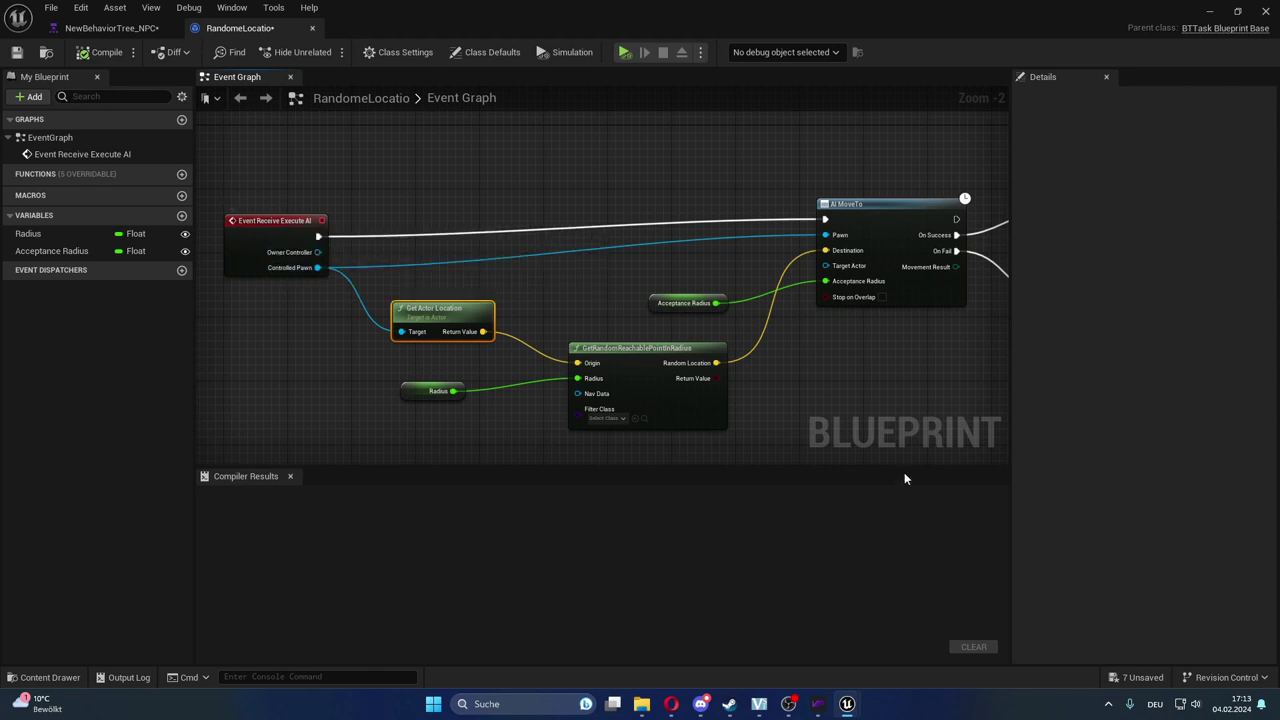
Spread the two Finish Execute nodes, dropping the failure one lower, and save the blueprint.
{"action": "right_click_drag", "start_coordinate": [879, 409], "coordinate": [751, 373]}
{"action": "right_click_drag", "start_coordinate": [832, 240], "coordinate": [622, 258]}
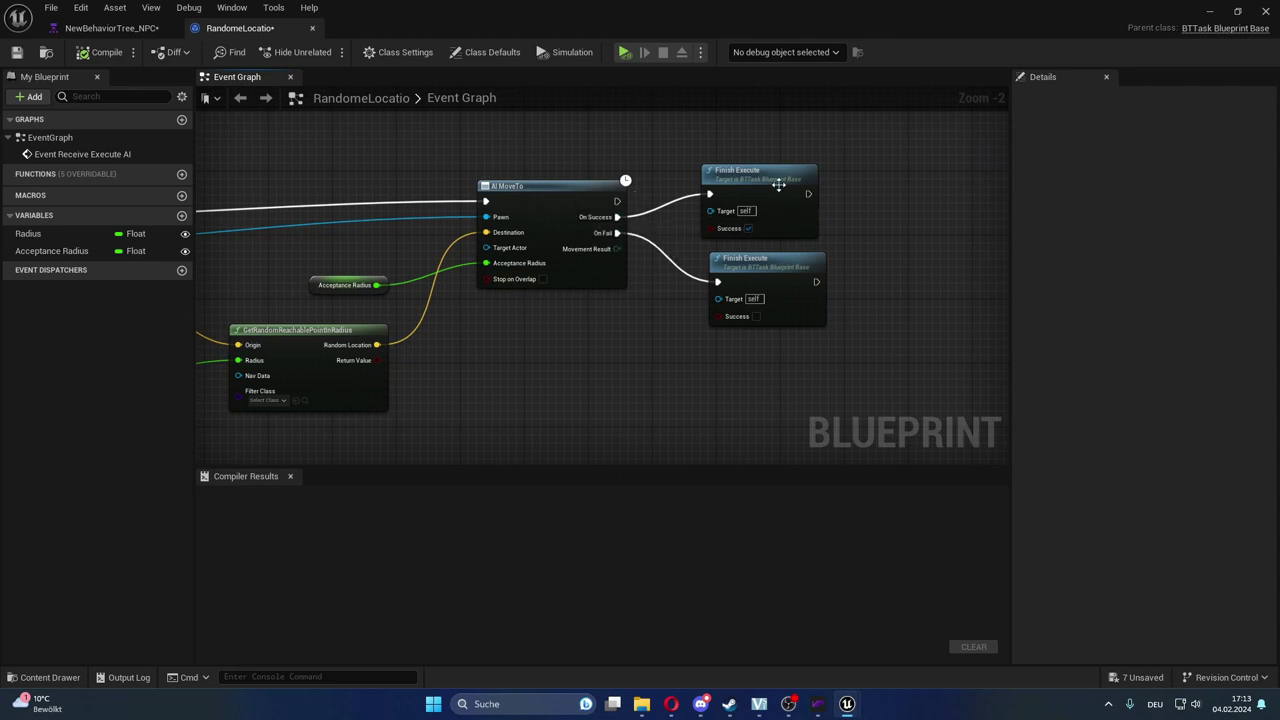
{"action": "left_click_drag", "start_coordinate": [785, 190], "coordinate": [815, 180]}
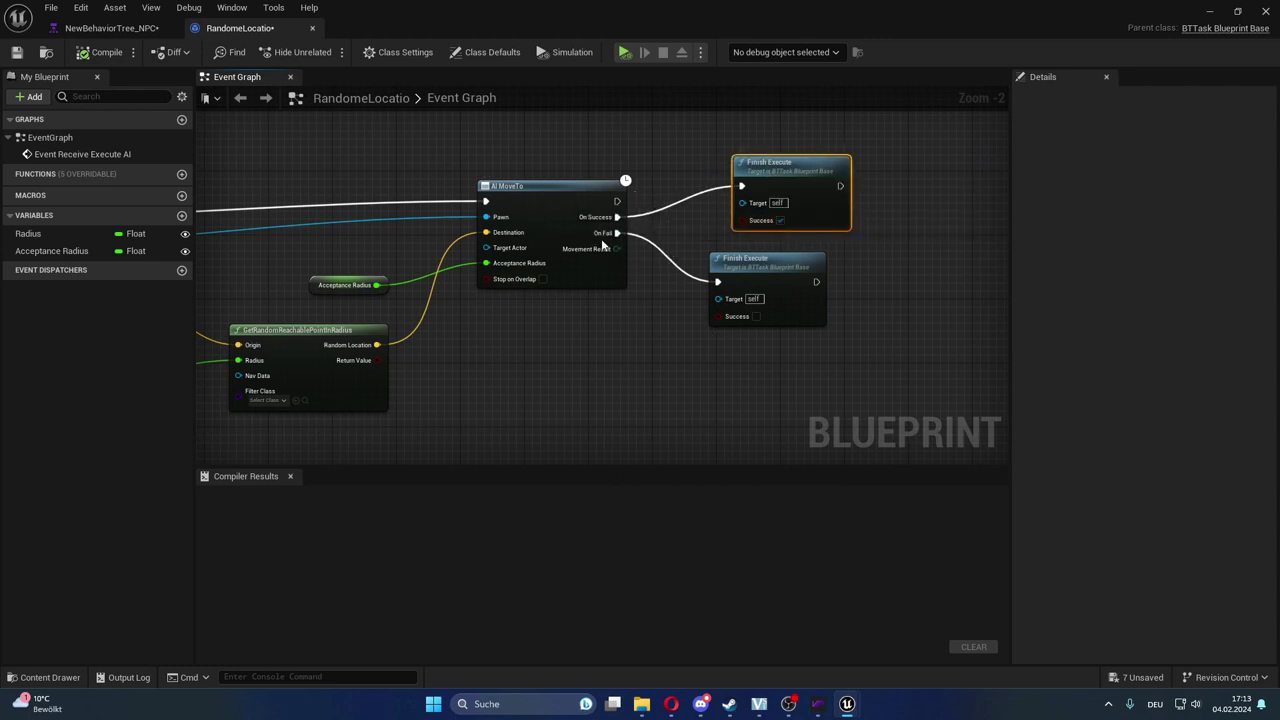
{"action": "left_click_drag", "start_coordinate": [786, 283], "coordinate": [840, 307]}
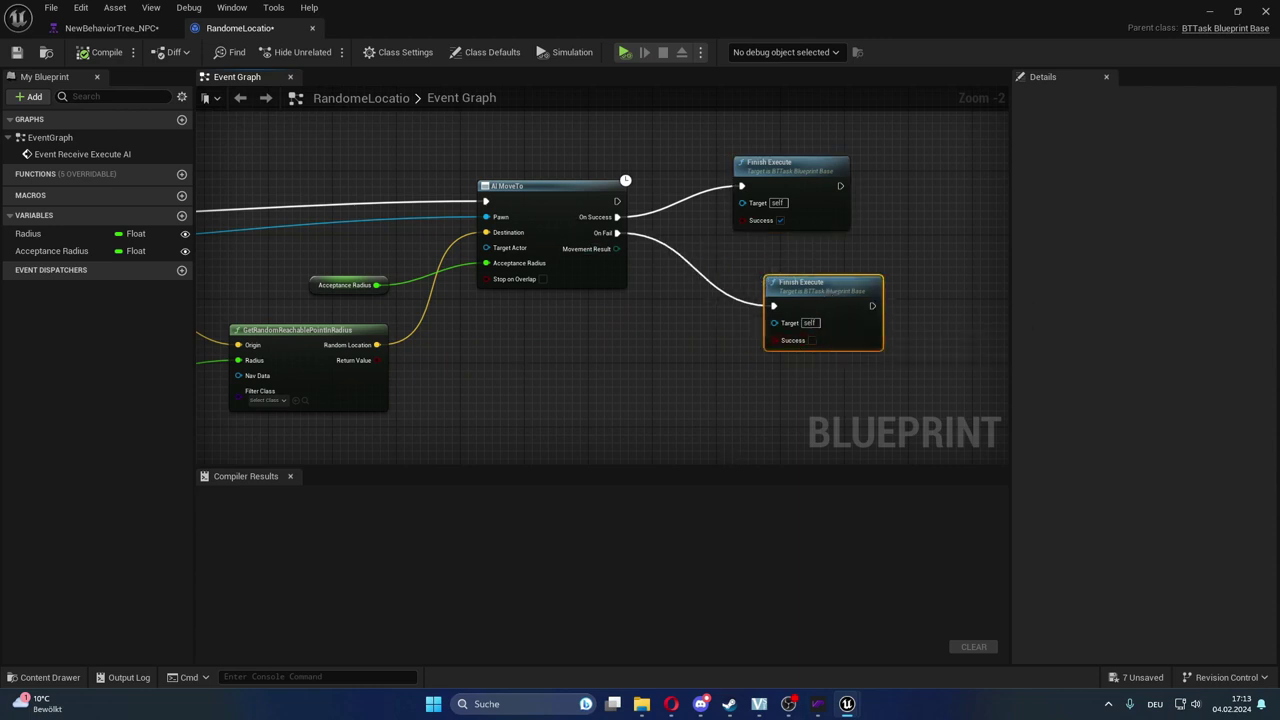
{"action": "right_click_drag", "start_coordinate": [517, 365], "coordinate": [599, 298]}
{"action": "right_click_drag", "start_coordinate": [572, 377], "coordinate": [827, 340]}
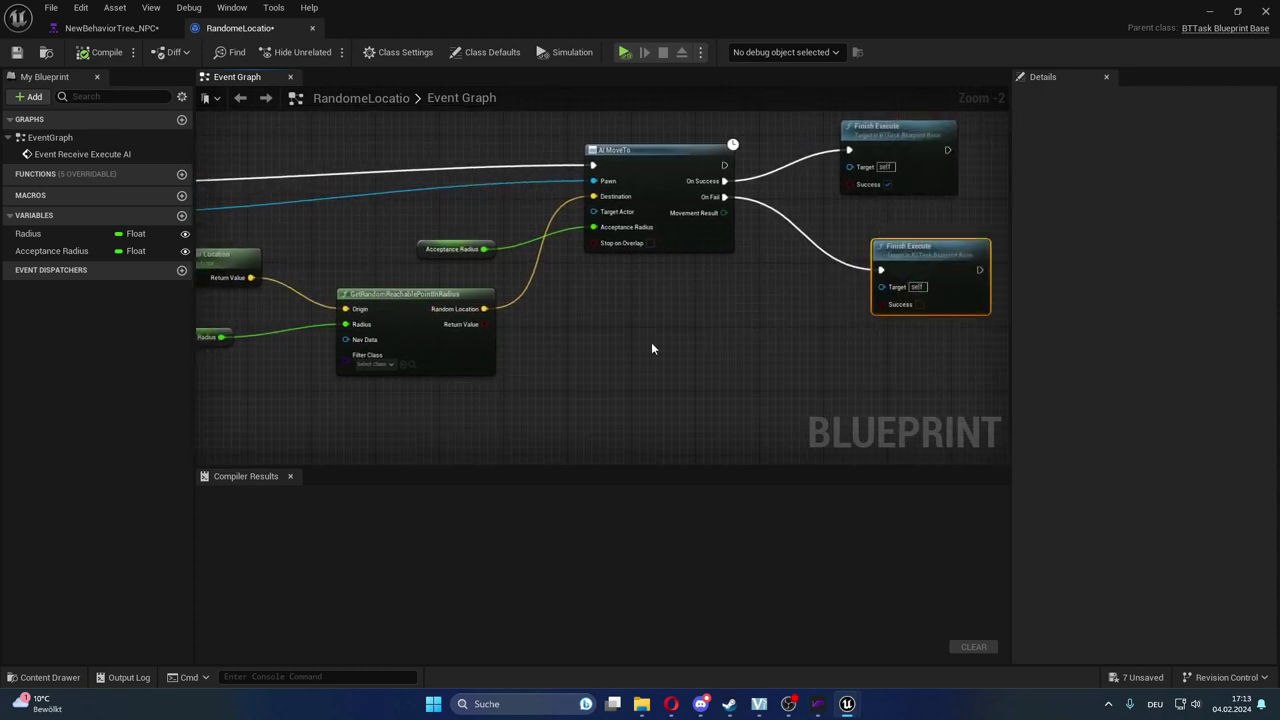
{"action": "right_click_drag", "start_coordinate": [651, 342], "coordinate": [792, 339]}
{"action": "scroll", "coordinate": [657, 341], "scroll_direction": "down", "scroll_amount": 3}
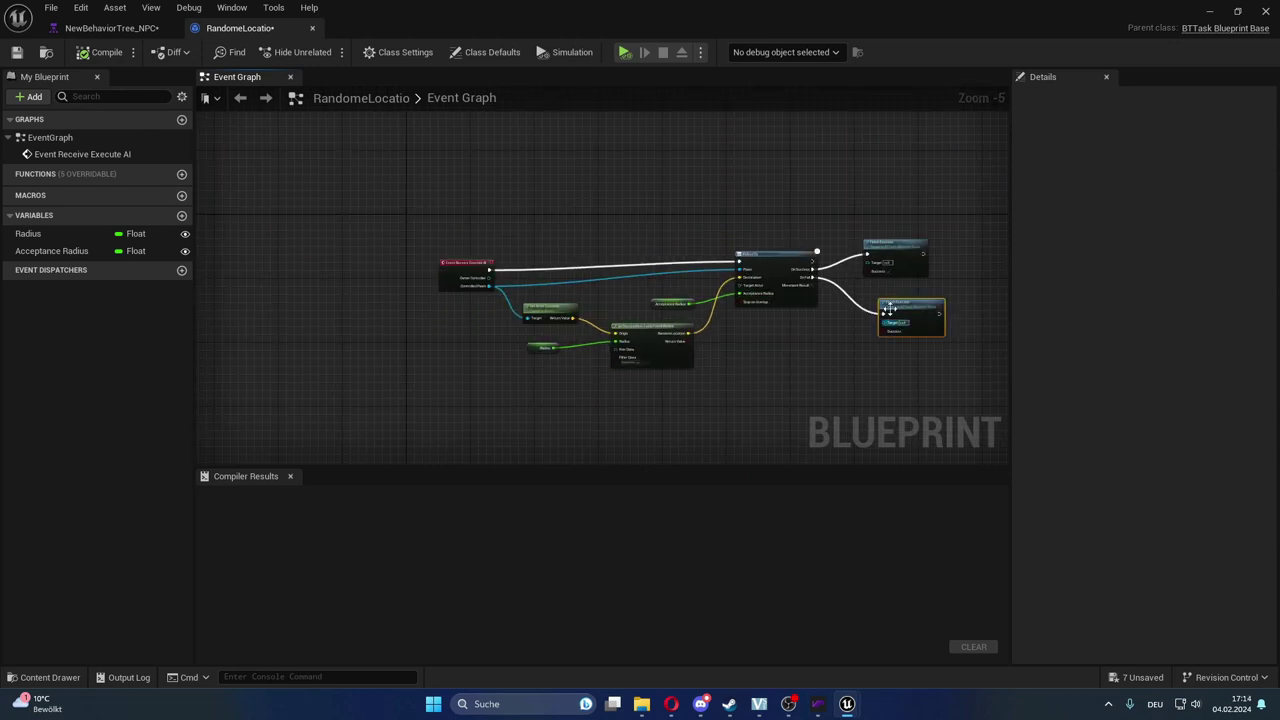
{"action": "right_click_drag", "start_coordinate": [687, 388], "coordinate": [640, 376]}
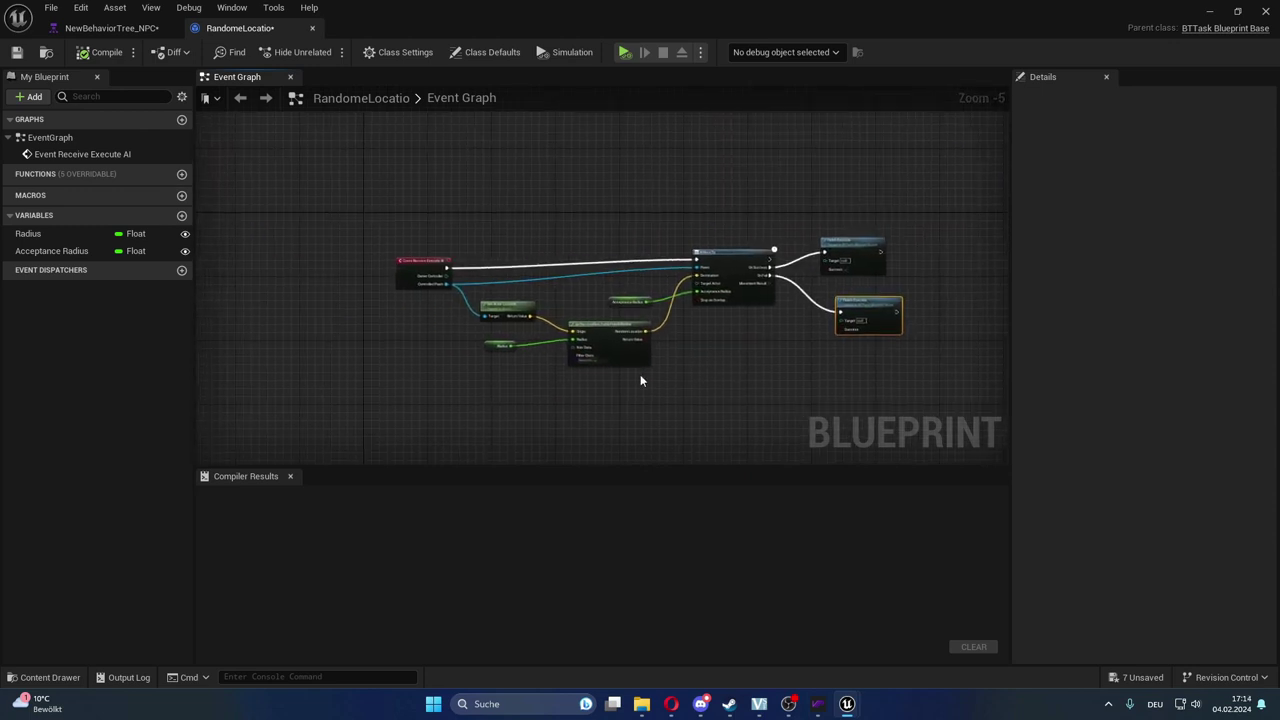
{"action": "scroll", "coordinate": [689, 298], "scroll_direction": "up", "scroll_amount": 2}
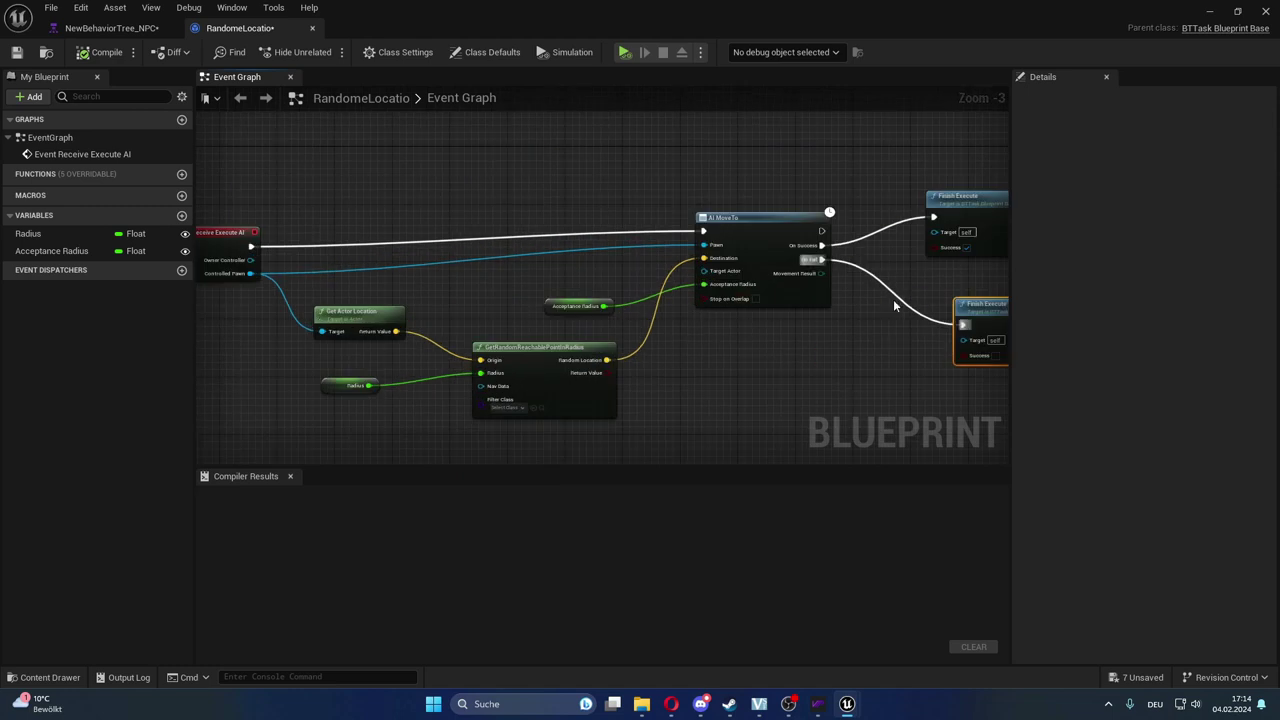
{"action": "right_click_drag", "start_coordinate": [893, 299], "coordinate": [808, 303]}
{"action": "mouse_move", "coordinate": [960, 315]}
{"action": "left_mouse_down"}
{"action": "mouse_move", "coordinate": [973, 398]}
{"action": "mouse_move", "coordinate": [853, 306]}
{"action": "left_mouse_up"}
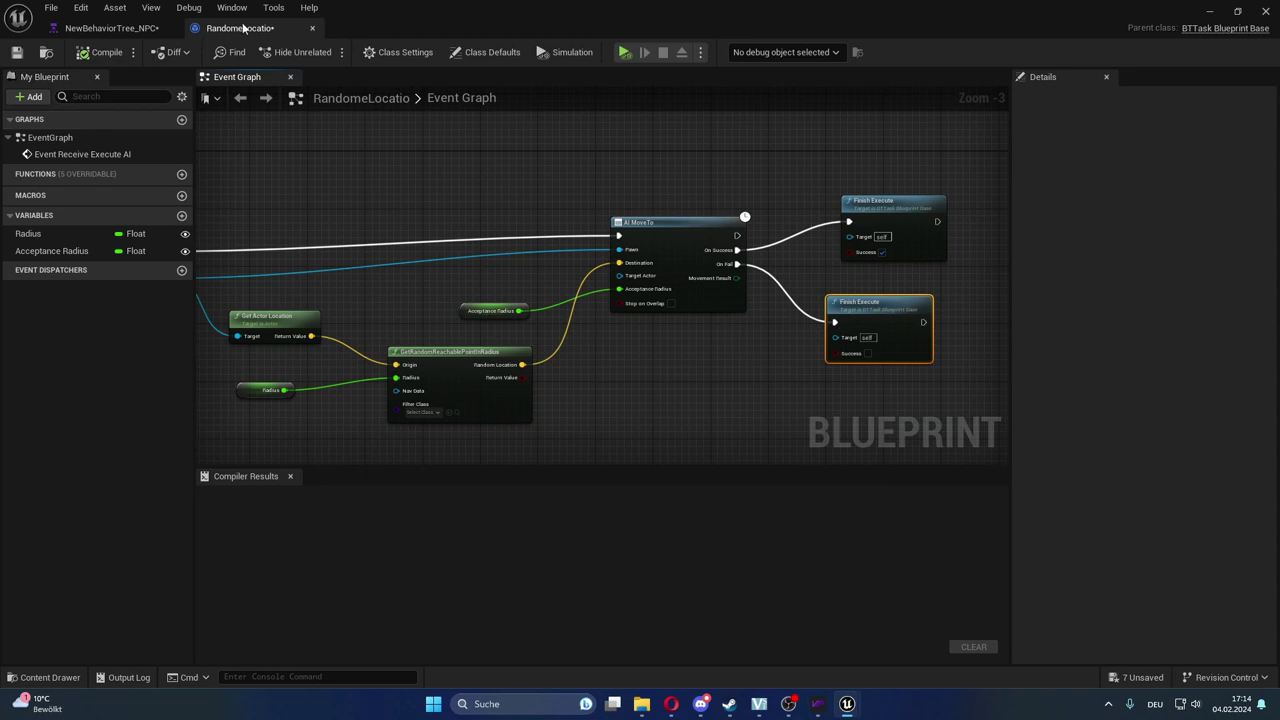
{"action": "left_click", "coordinate": [16, 52]}
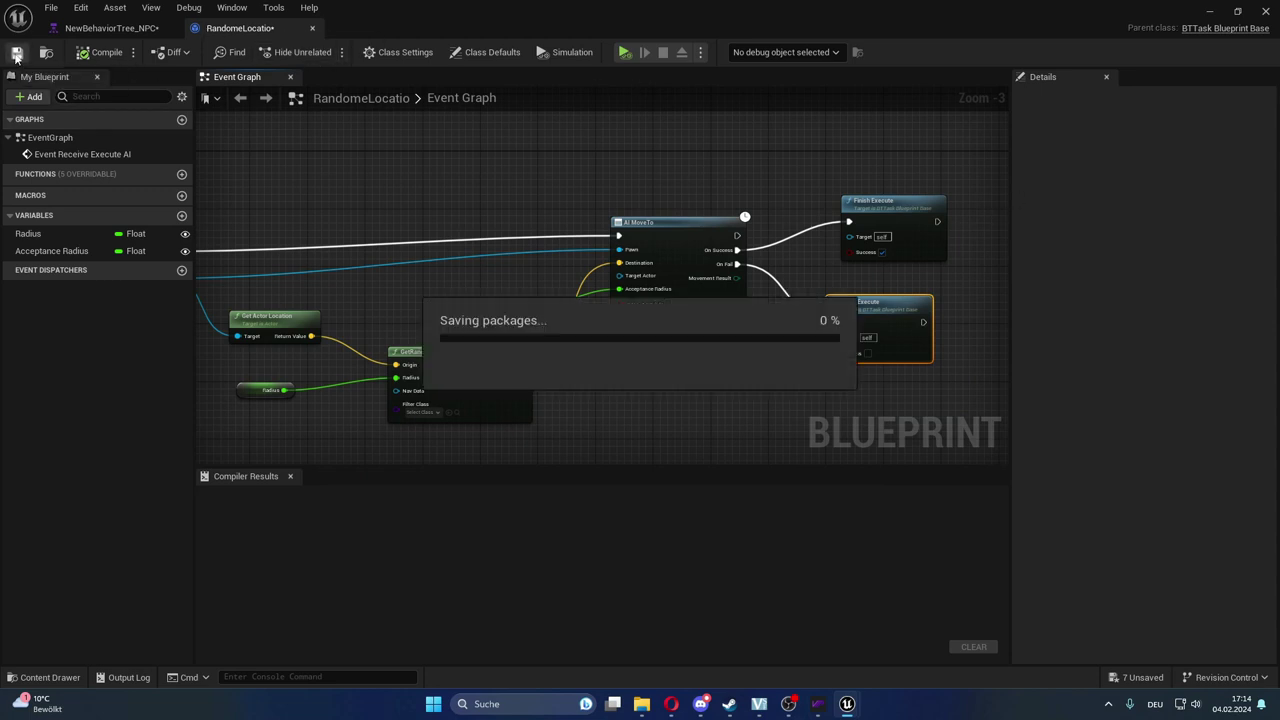
Close RandomeLocatio and open the RandomAnimation_NPC task blueprint from the behavior tree.
{"action": "left_click", "coordinate": [312, 28]}
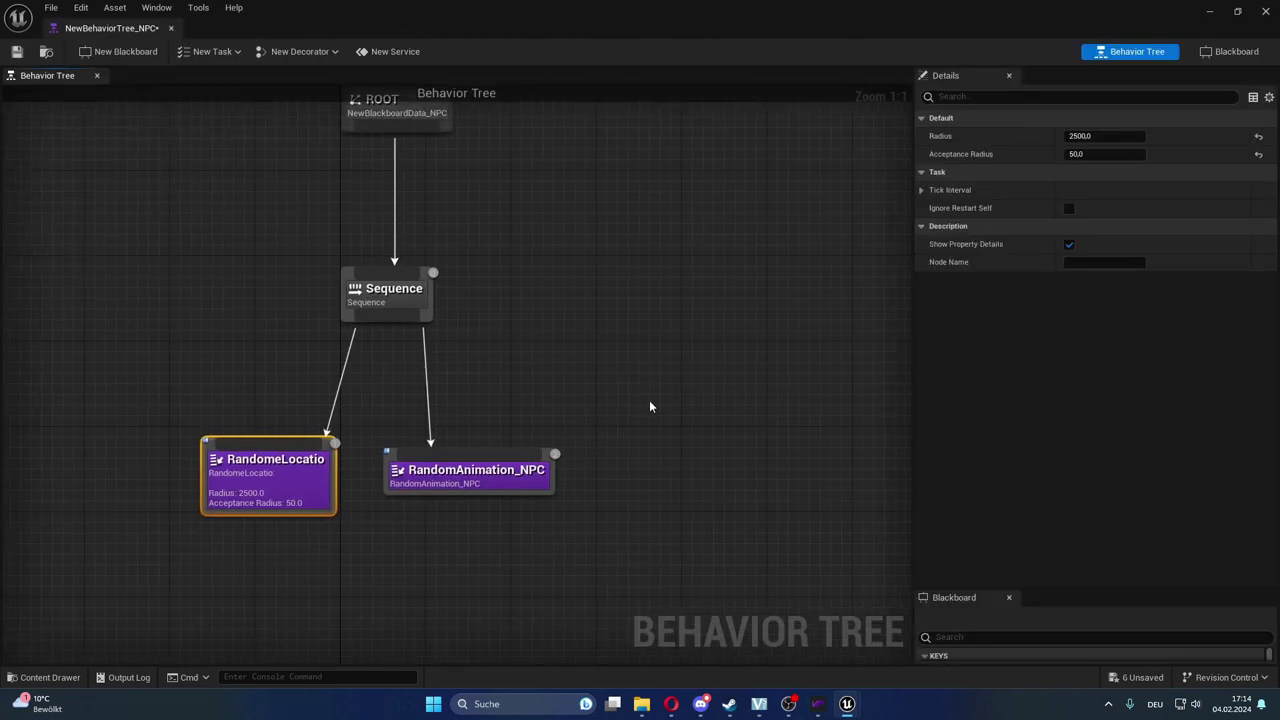
{"action": "left_click", "coordinate": [500, 483]}
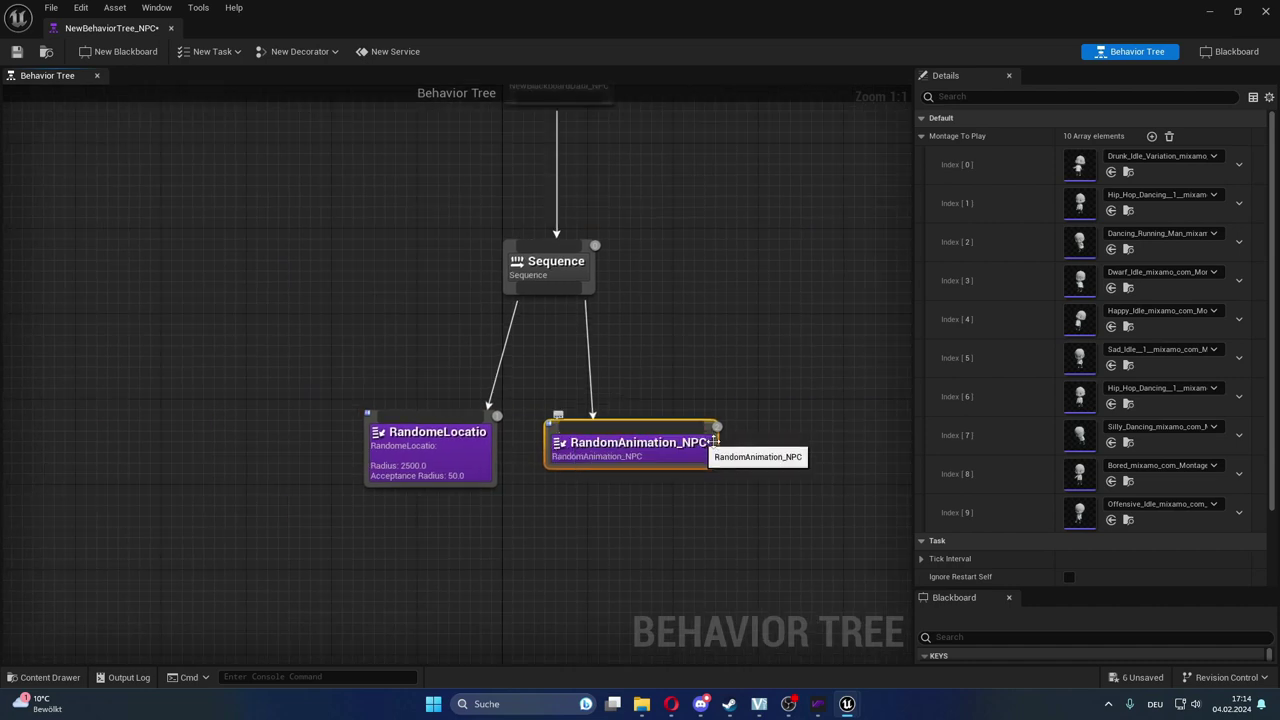
{"action": "double_click", "coordinate": [641, 455]}
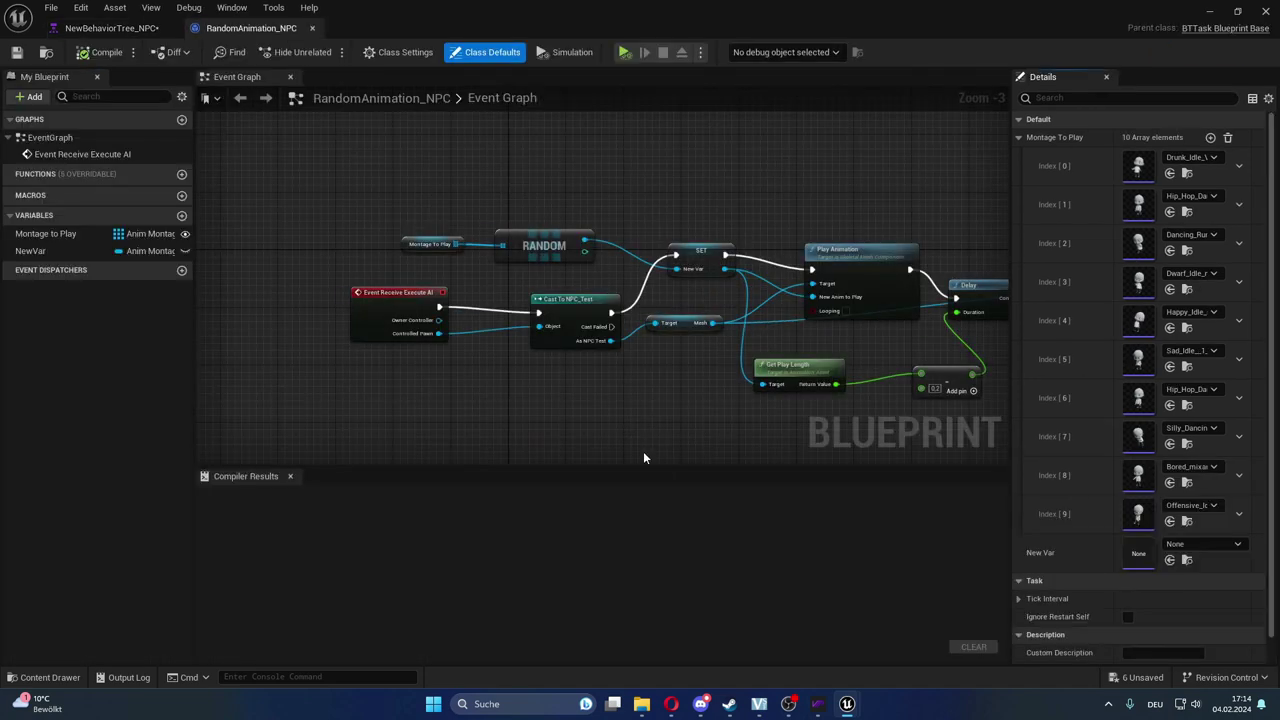
Move the Set Animation Mode node down and lower Finish Execute slightly.
{"action": "scroll", "coordinate": [521, 389], "scroll_direction": "down", "scroll_amount": 2}
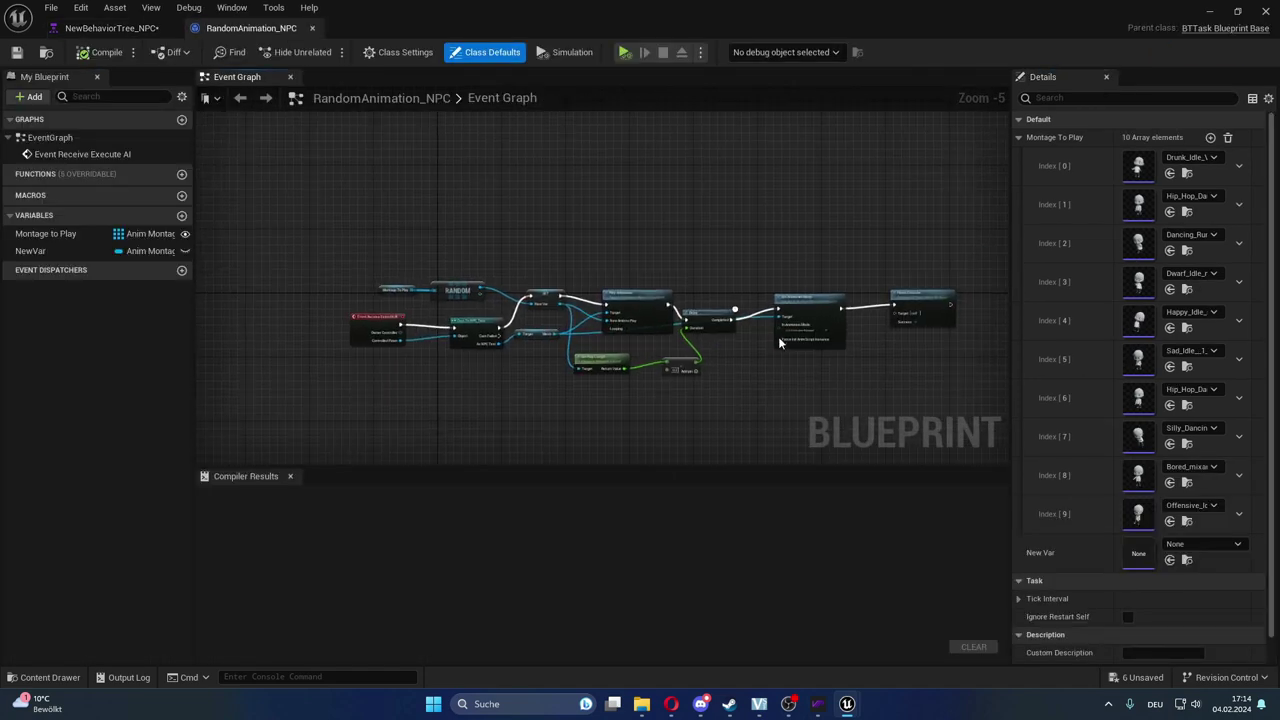
{"action": "left_click", "coordinate": [807, 298]}
{"action": "left_click_drag", "start_coordinate": [806, 297], "coordinate": [805, 336]}
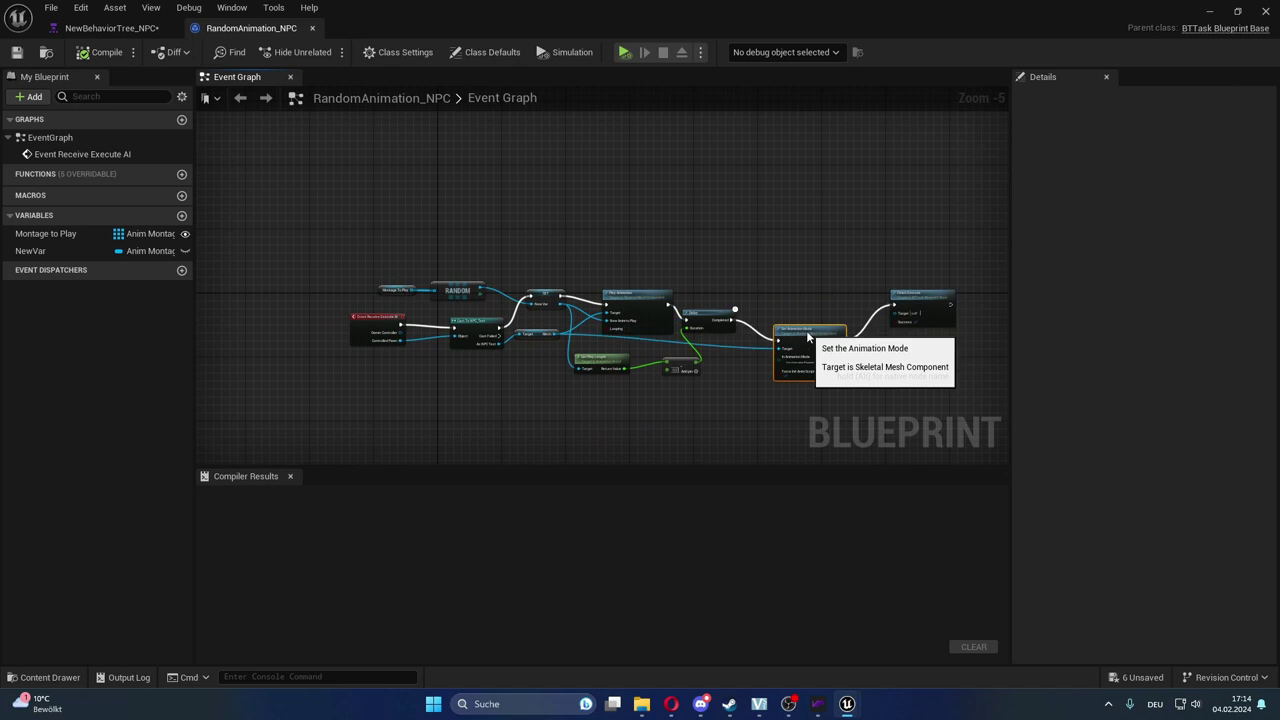
{"action": "left_click_drag", "start_coordinate": [905, 312], "coordinate": [901, 327]}
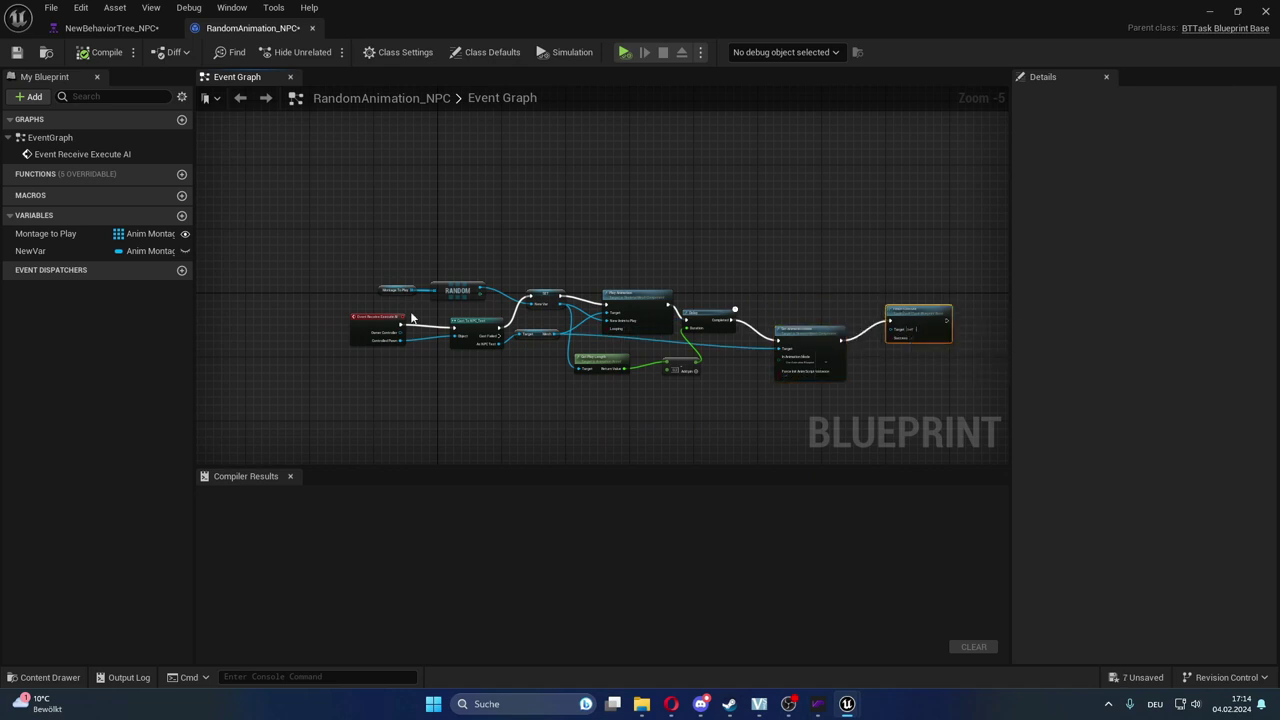
{"action": "mouse_move", "coordinate": [529, 375]}
{"action": "right_mouse_down"}
{"action": "mouse_move", "coordinate": [592, 373]}
{"action": "mouse_move", "coordinate": [587, 394]}
{"action": "mouse_move", "coordinate": [543, 385]}
{"action": "right_mouse_up"}
Shift the event, Cast and Mesh start nodes left, then shrink the window to show the level.
{"action": "left_click_drag", "start_coordinate": [528, 387], "coordinate": [405, 310]}
{"action": "left_click_drag", "start_coordinate": [524, 322], "coordinate": [511, 326]}
{"action": "left_click", "coordinate": [540, 371]}
{"action": "scroll", "coordinate": [515, 357], "scroll_direction": "up", "scroll_amount": 2}
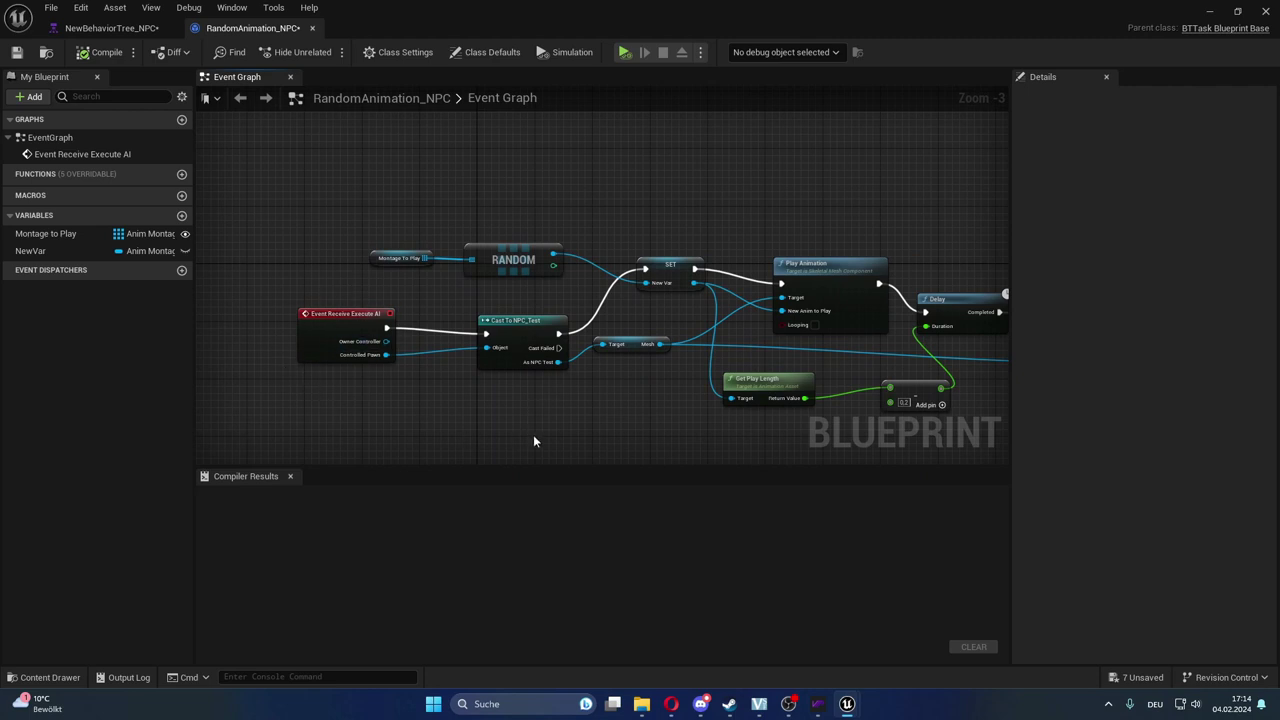
{"action": "right_click_drag", "start_coordinate": [519, 441], "coordinate": [450, 461]}
{"action": "left_click_drag", "start_coordinate": [443, 348], "coordinate": [420, 340]}
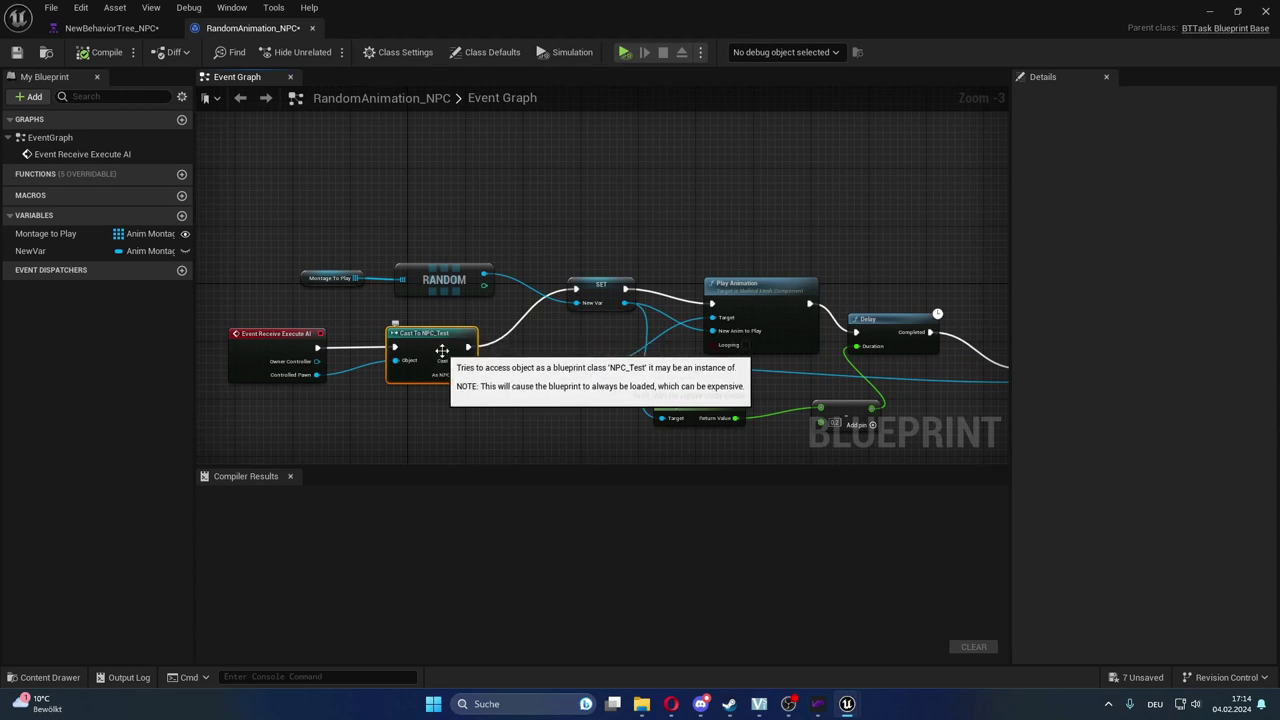
{"action": "mouse_move", "coordinate": [428, 12]}
{"action": "left_mouse_down"}
{"action": "mouse_move", "coordinate": [1014, 120]}
{"action": "mouse_move", "coordinate": [563, 609]}
{"action": "left_mouse_up"}
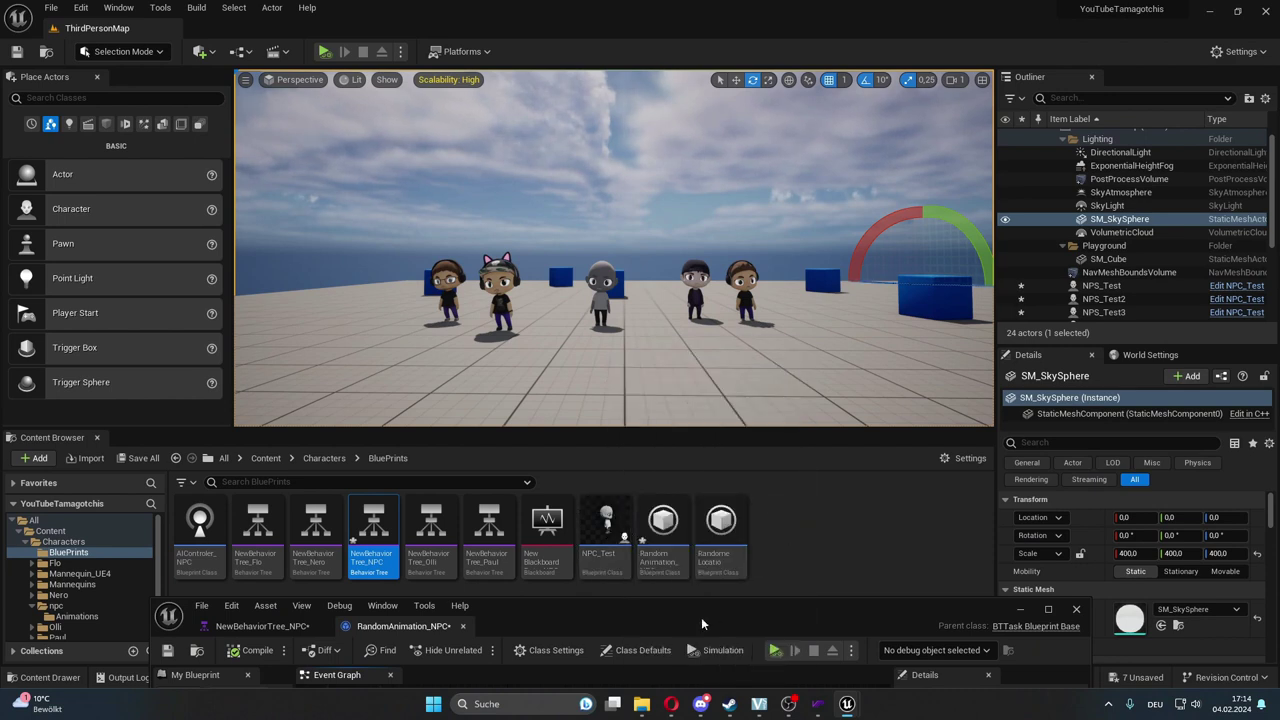
Maximize the blueprint editor again and nudge the Play Animation node up-left.
{"action": "left_click_drag", "start_coordinate": [702, 624], "coordinate": [712, 2]}
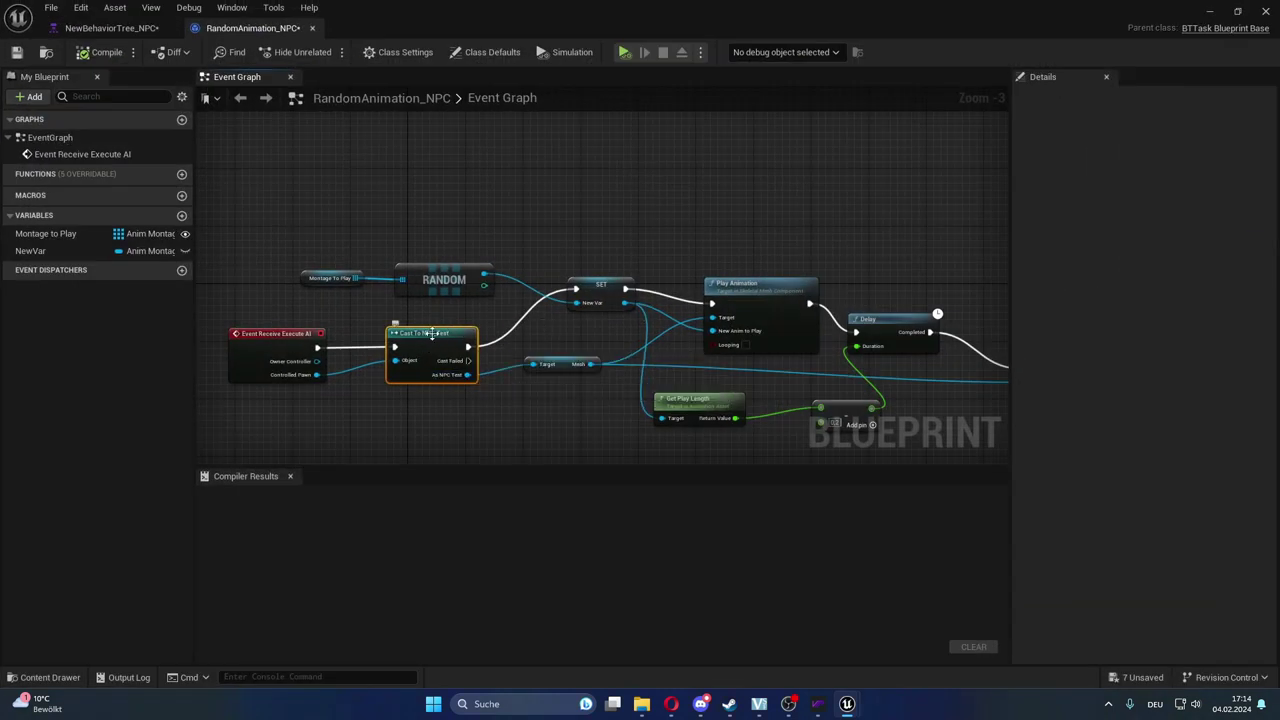
{"action": "right_click_drag", "start_coordinate": [514, 394], "coordinate": [545, 421]}
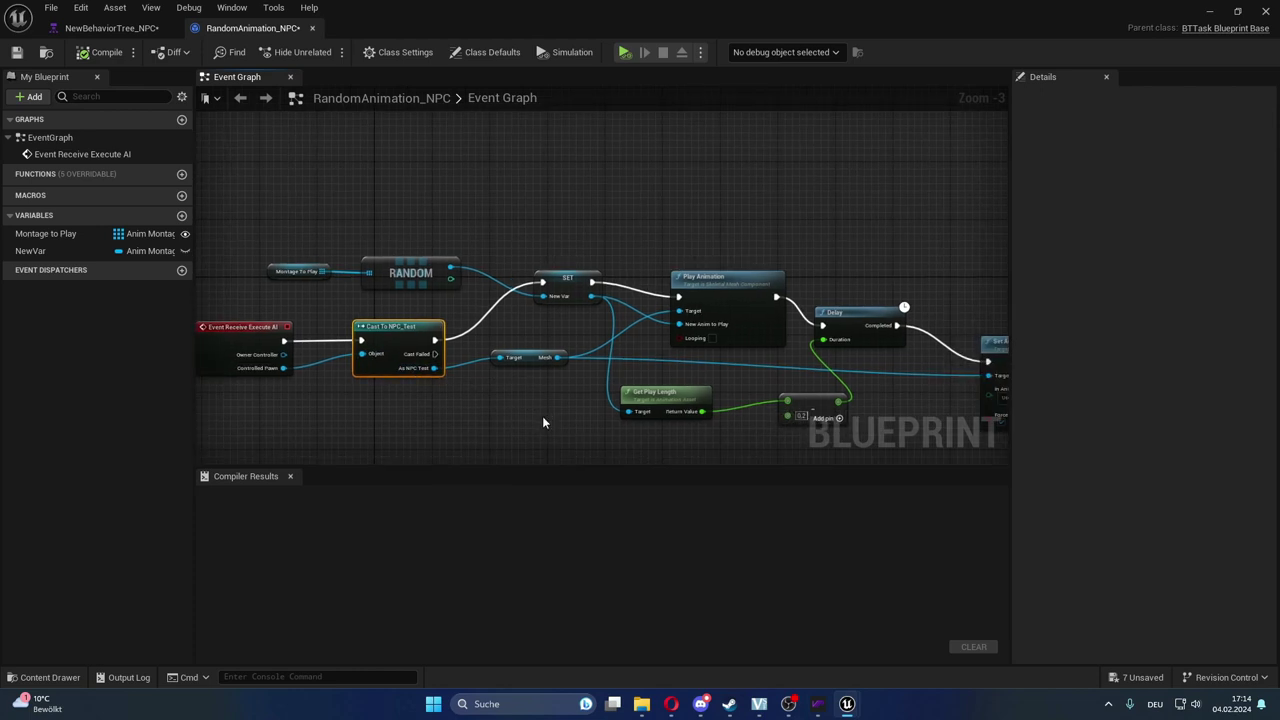
{"action": "right_click_drag", "start_coordinate": [542, 422], "coordinate": [699, 382]}
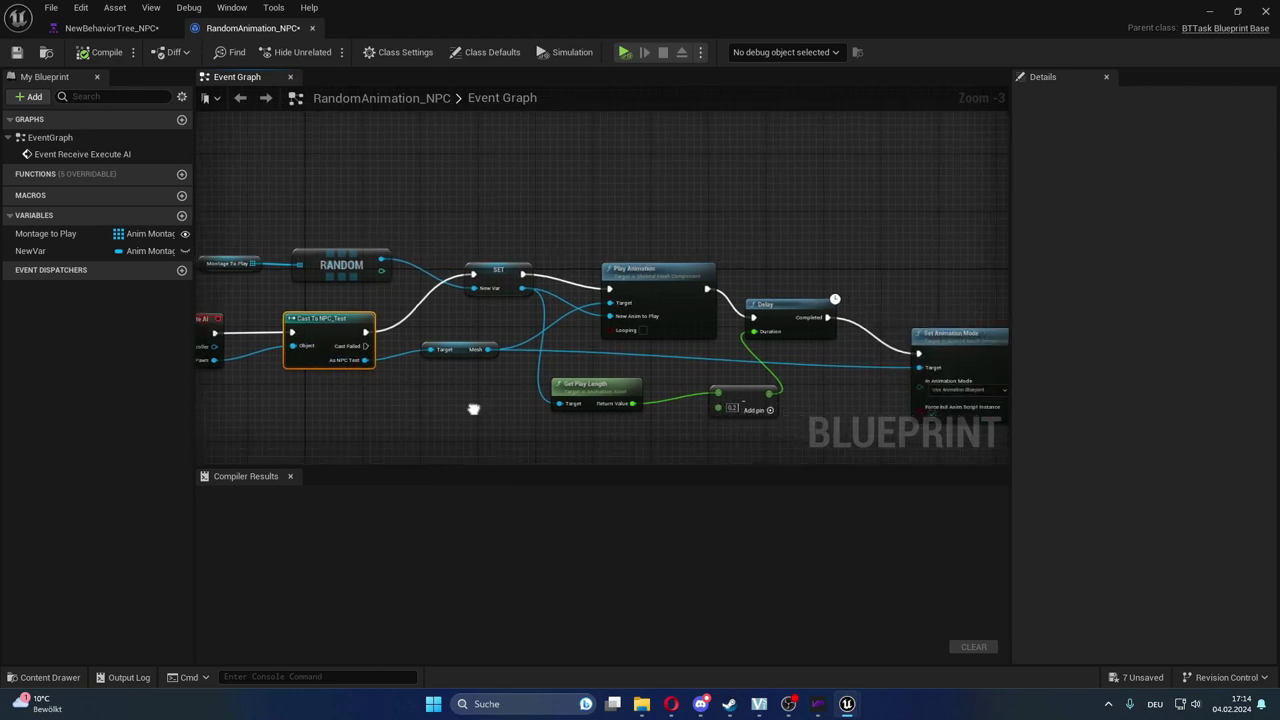
{"action": "right_click_drag", "start_coordinate": [420, 385], "coordinate": [705, 405]}
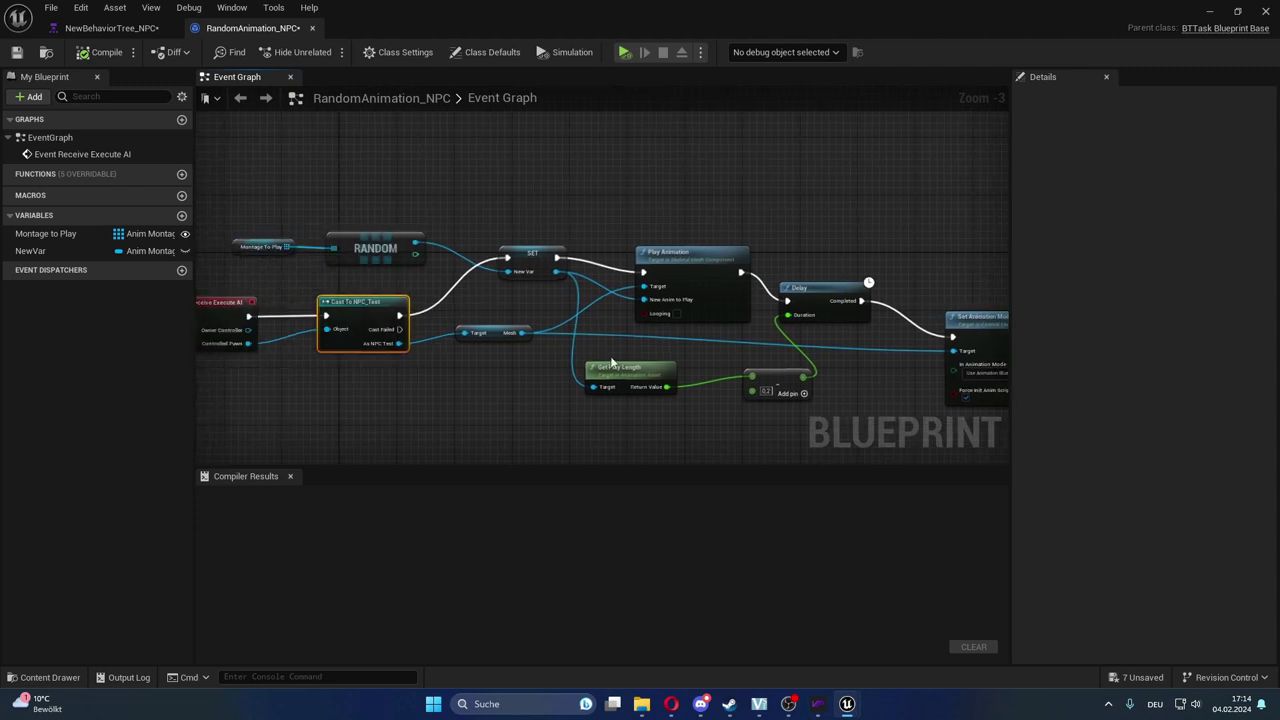
{"action": "left_click_drag", "start_coordinate": [759, 272], "coordinate": [743, 256]}
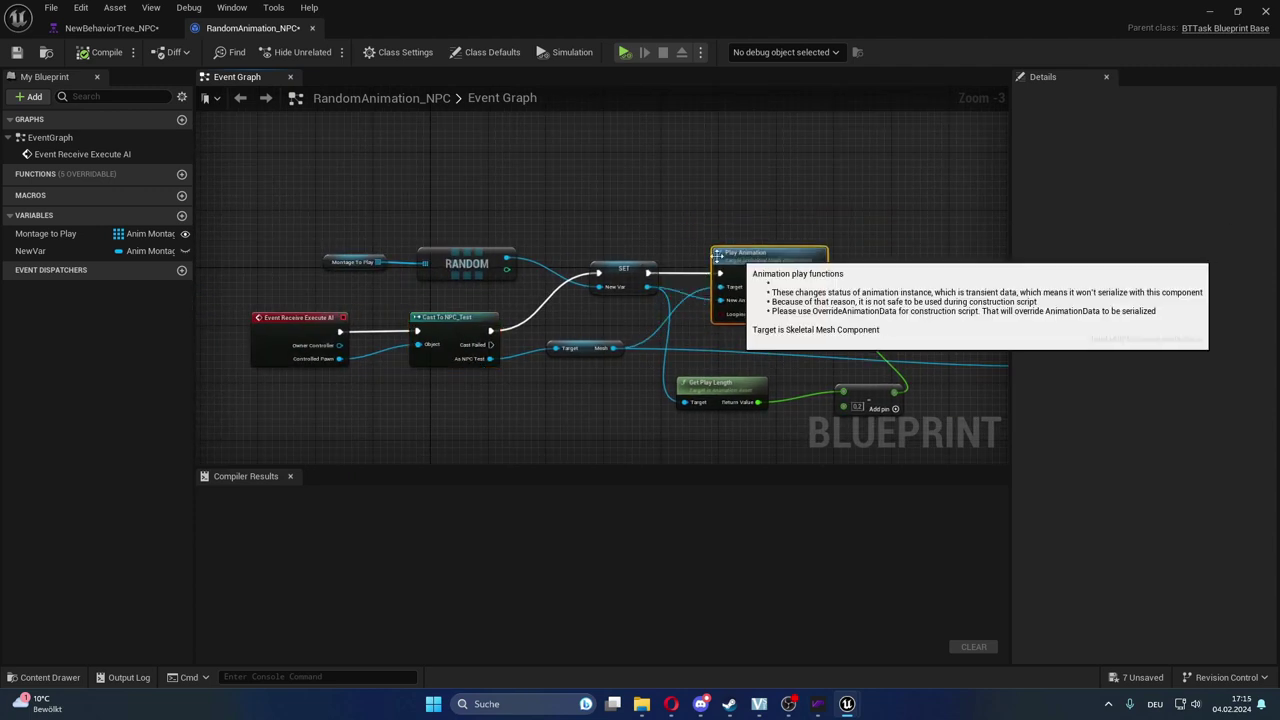
Show the Montage to Play array's ten default montages, starting with Drunk_Idle.
{"action": "left_click_drag", "start_coordinate": [566, 357], "coordinate": [568, 368]}
{"action": "left_click", "coordinate": [502, 370]}
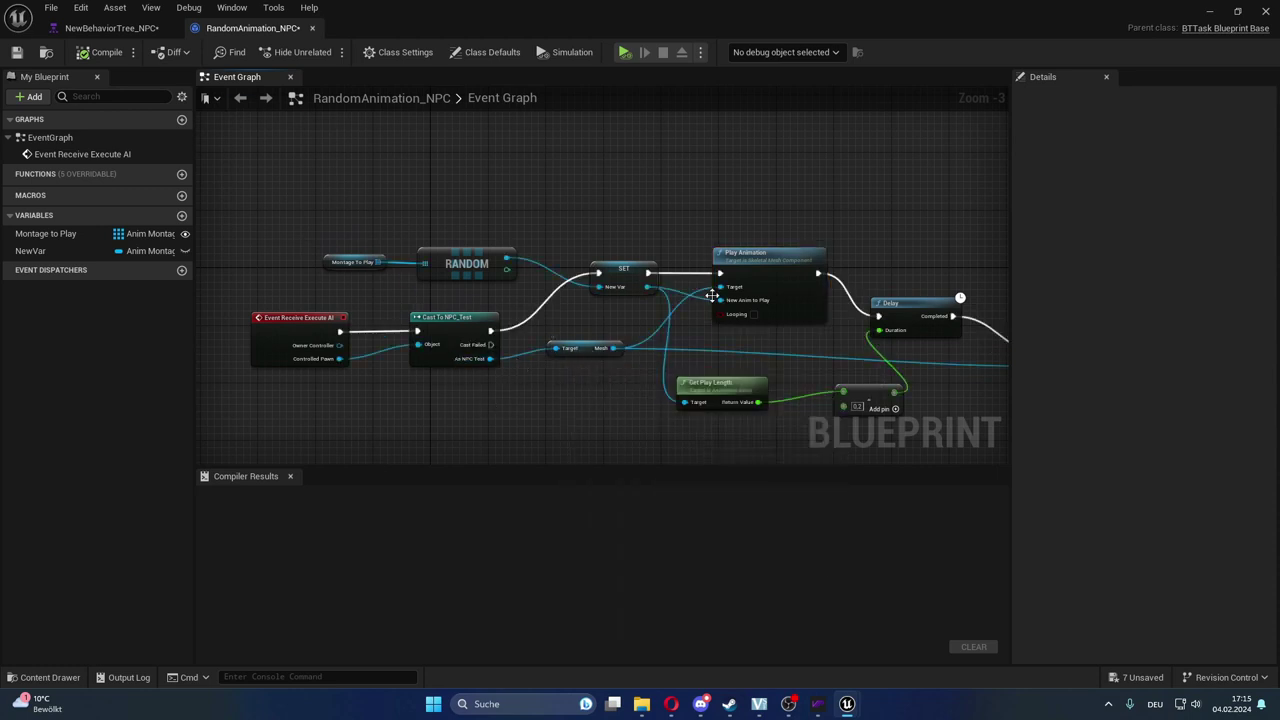
{"action": "left_click", "coordinate": [337, 264]}
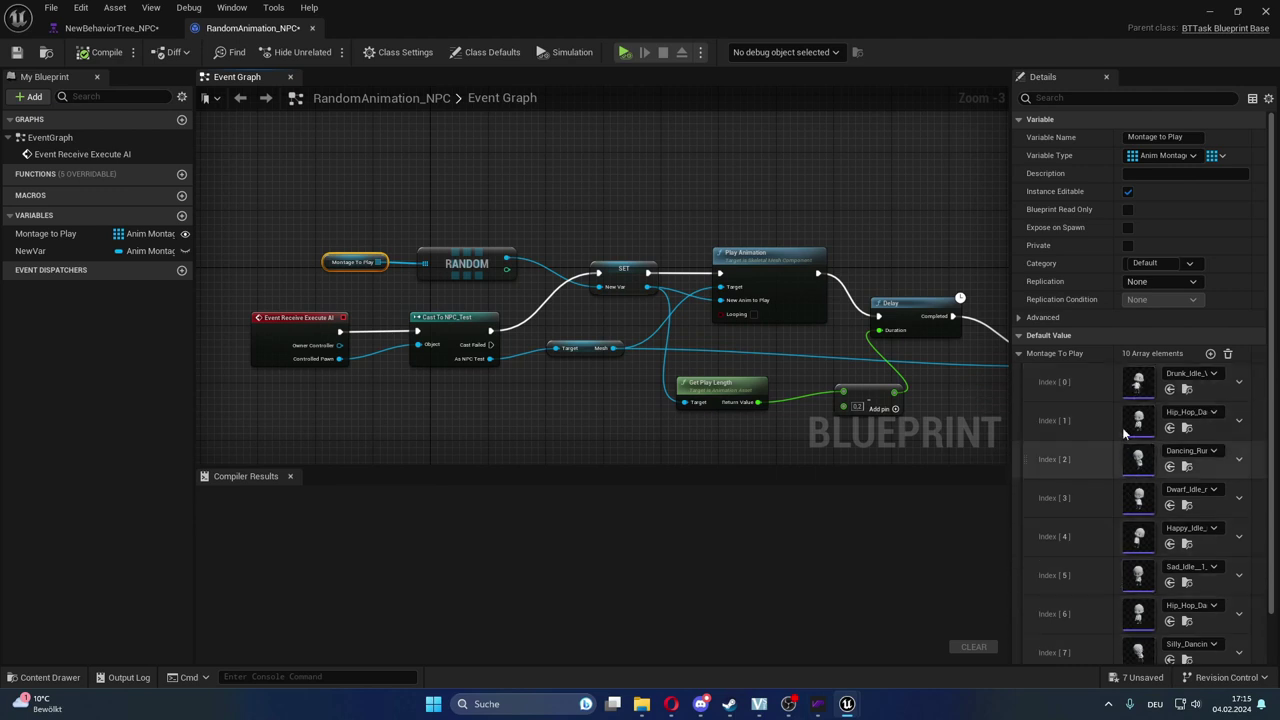
{"action": "left_click", "coordinate": [493, 247]}
{"action": "left_click", "coordinate": [460, 262]}
{"action": "right_click_drag", "start_coordinate": [630, 396], "coordinate": [483, 406]}
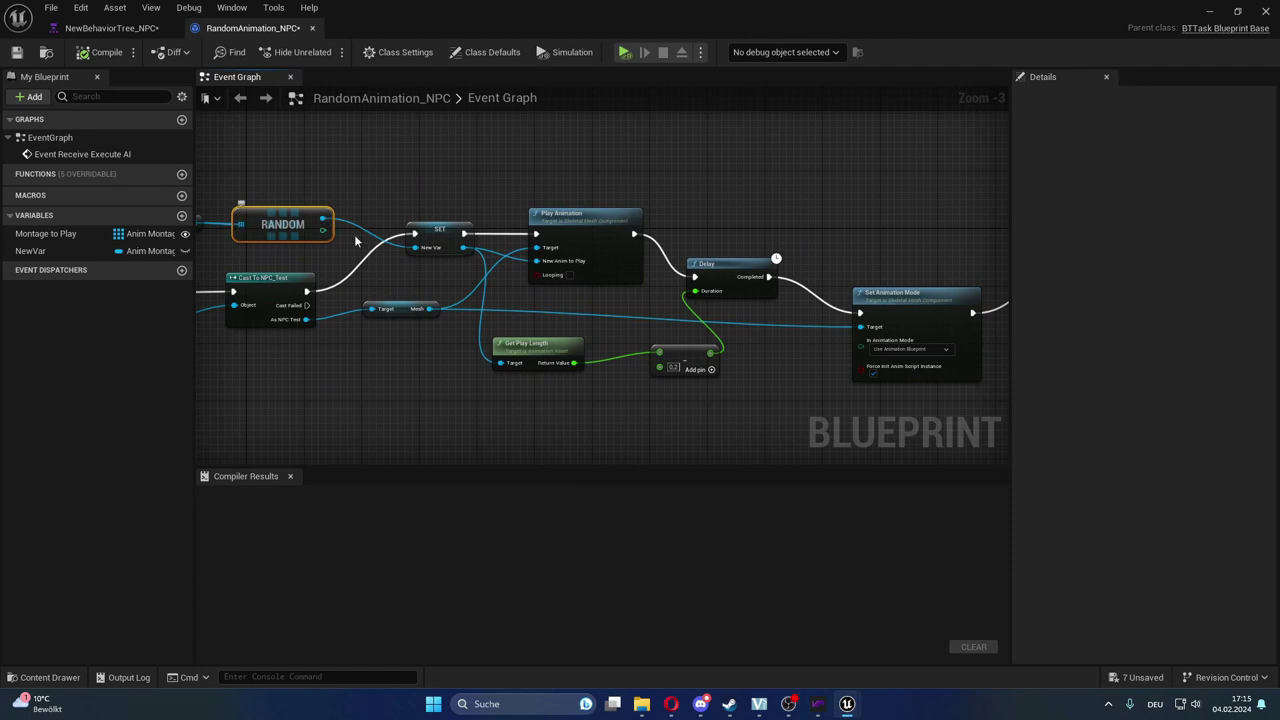
{"action": "right_click_drag", "start_coordinate": [355, 240], "coordinate": [427, 260]}
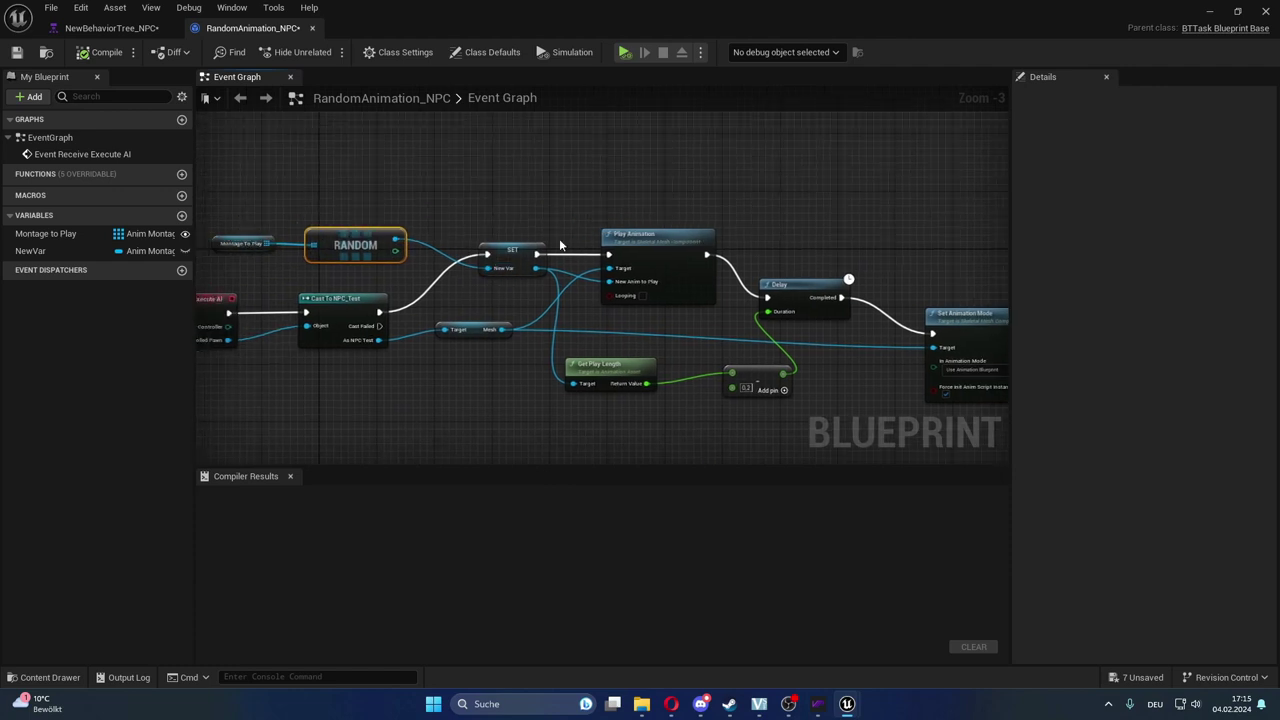
{"action": "right_click_drag", "start_coordinate": [503, 272], "coordinate": [570, 258]}
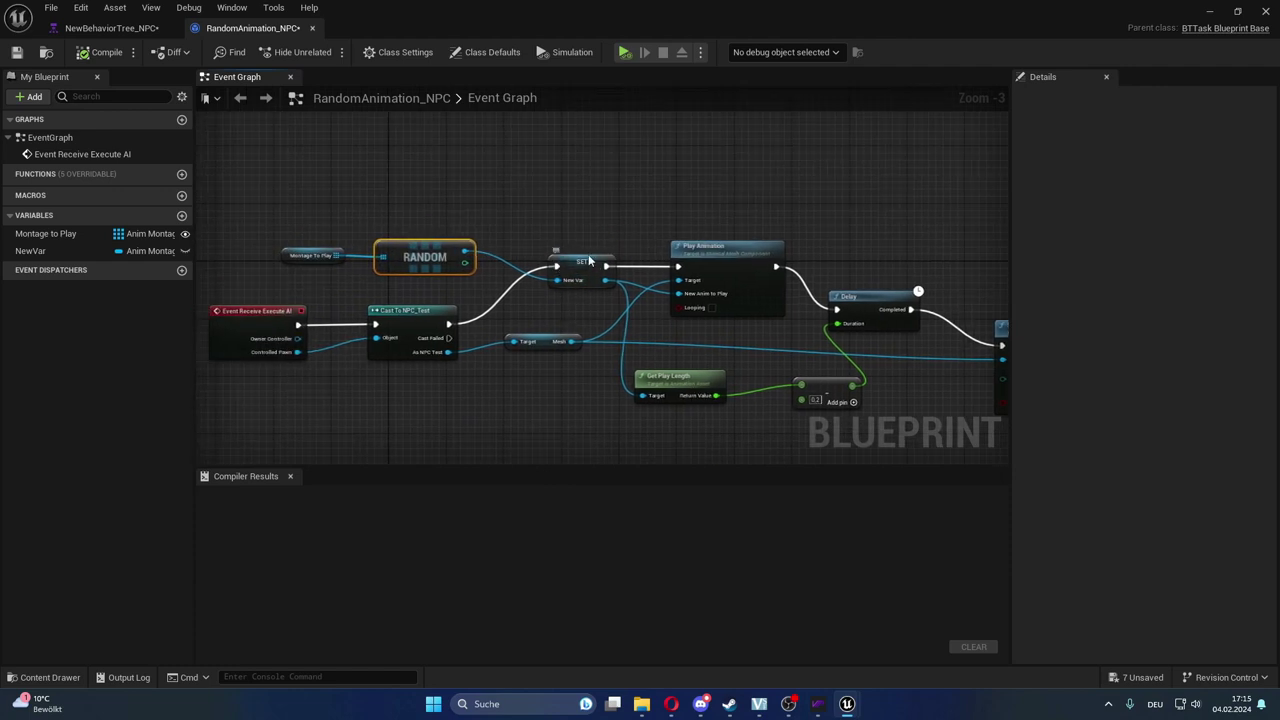
{"action": "left_click", "coordinate": [587, 265]}
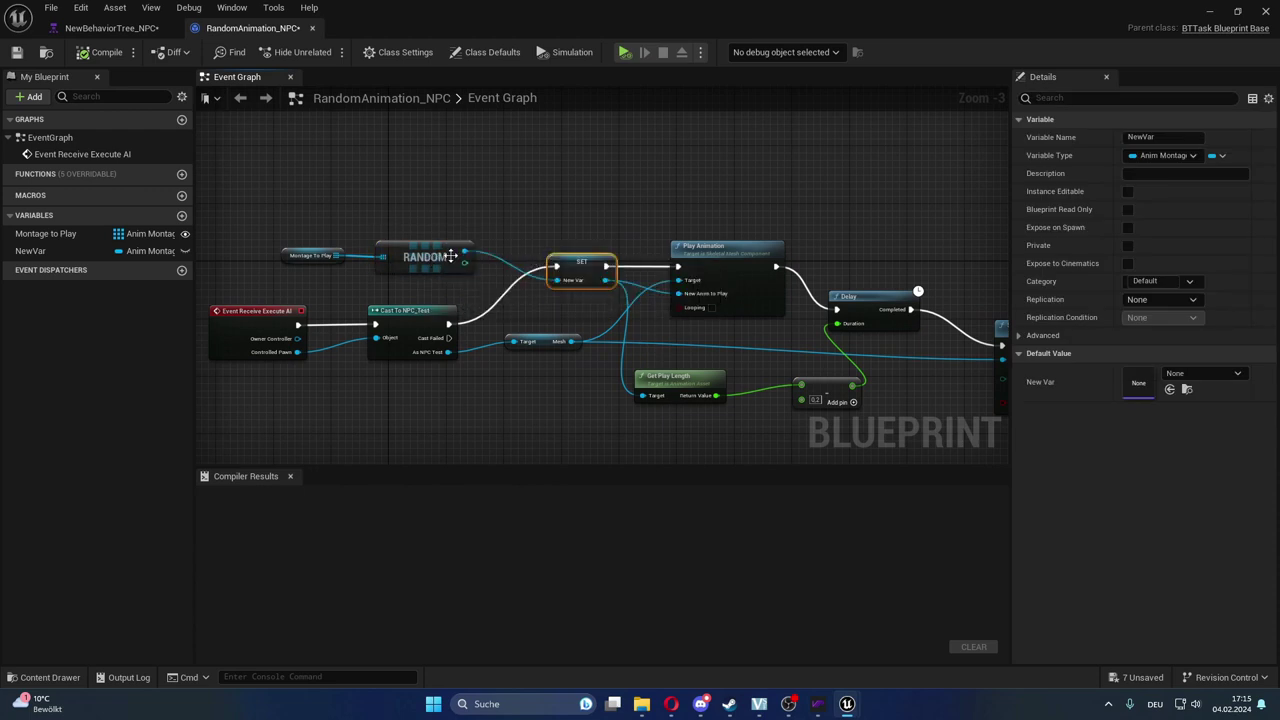
{"action": "left_click", "coordinate": [701, 259]}
{"action": "left_click", "coordinate": [648, 378]}
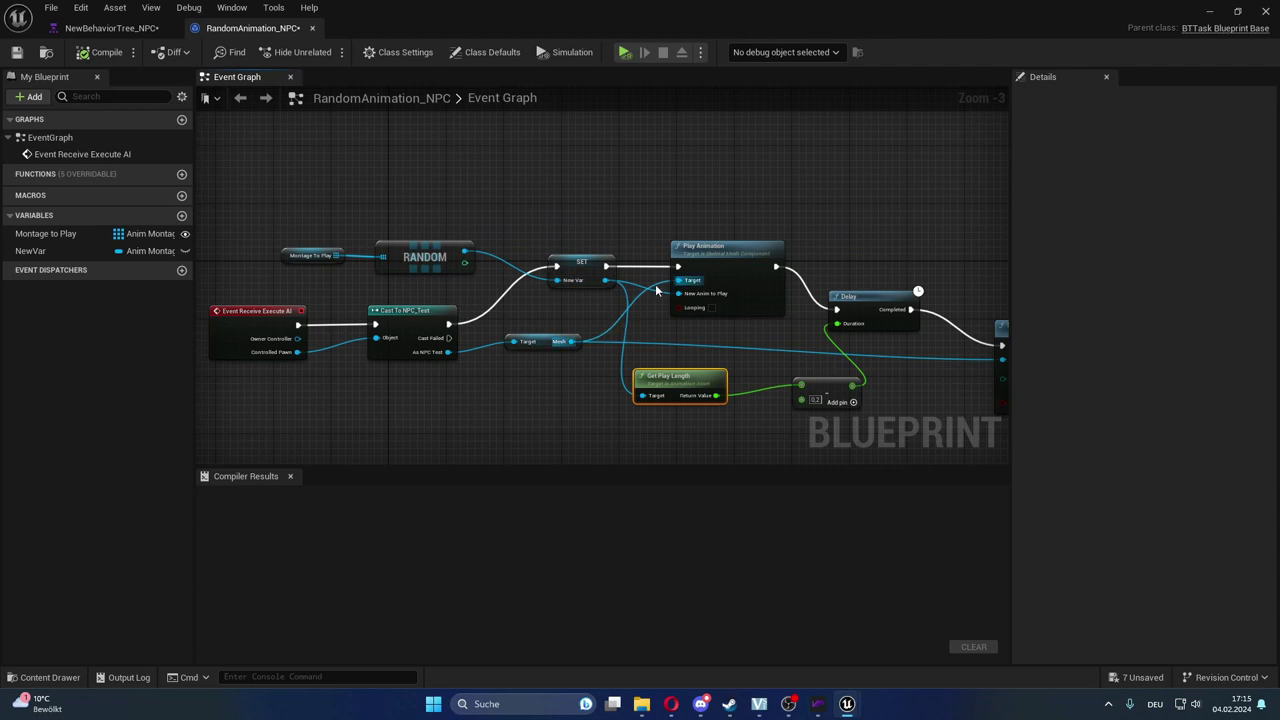
{"action": "left_click", "coordinate": [706, 256]}
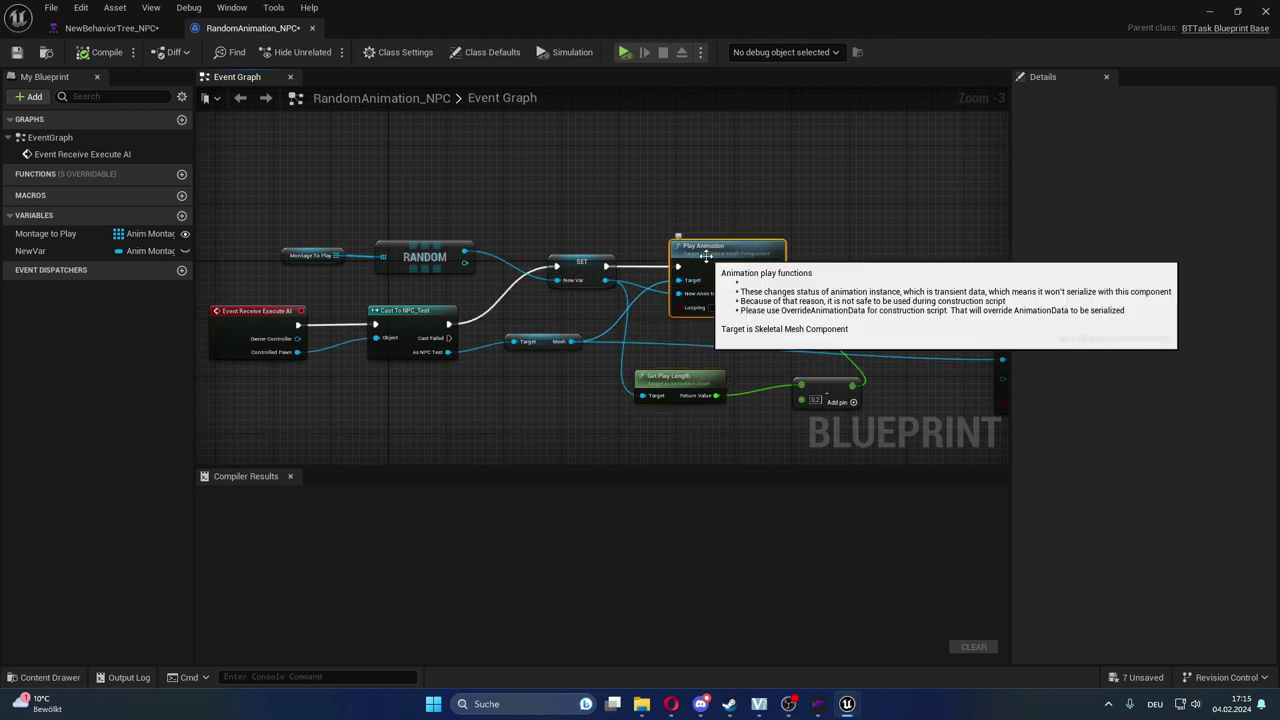
{"action": "left_click", "coordinate": [655, 396]}
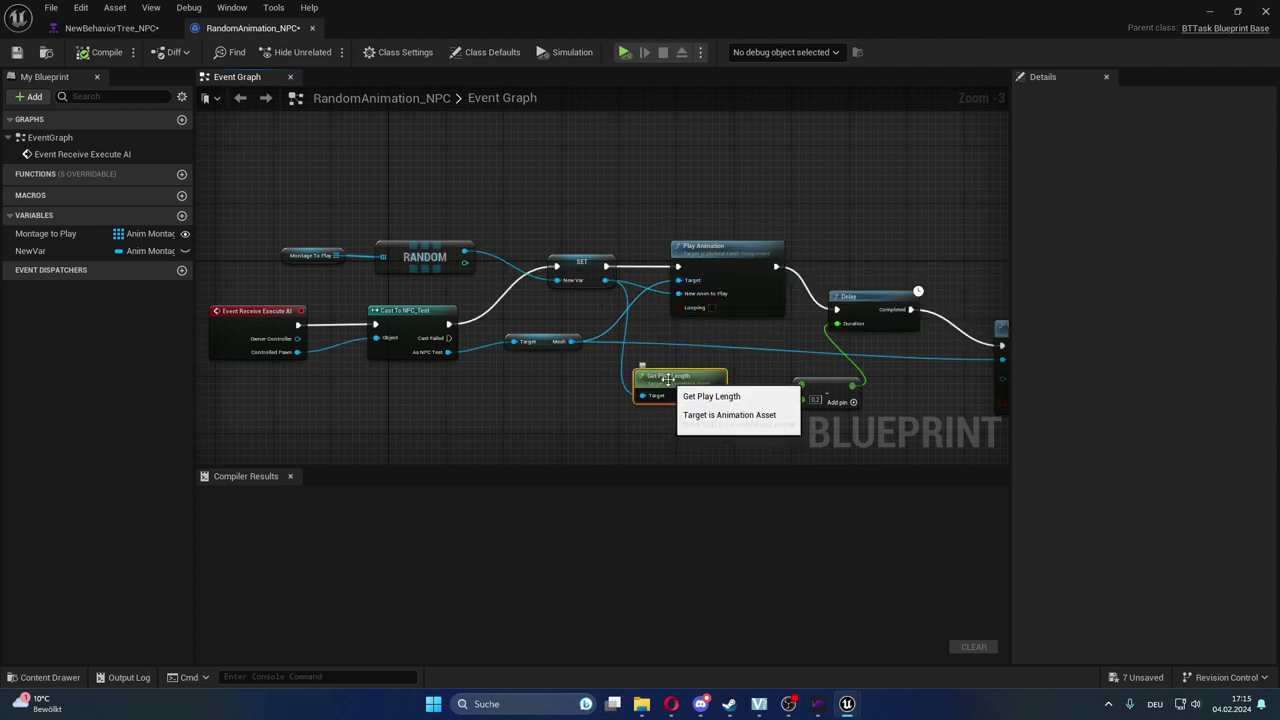
{"action": "left_click_drag", "start_coordinate": [580, 263], "coordinate": [562, 257]}
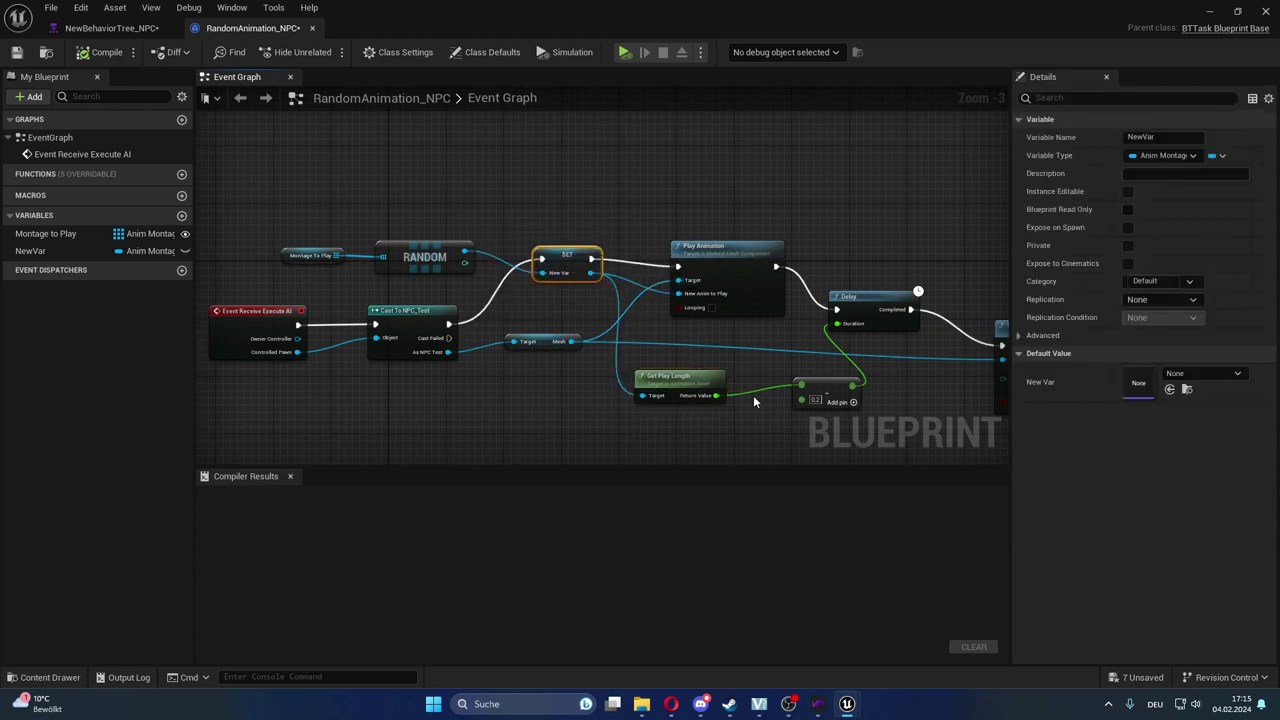
{"action": "right_click_drag", "start_coordinate": [757, 405], "coordinate": [503, 401]}
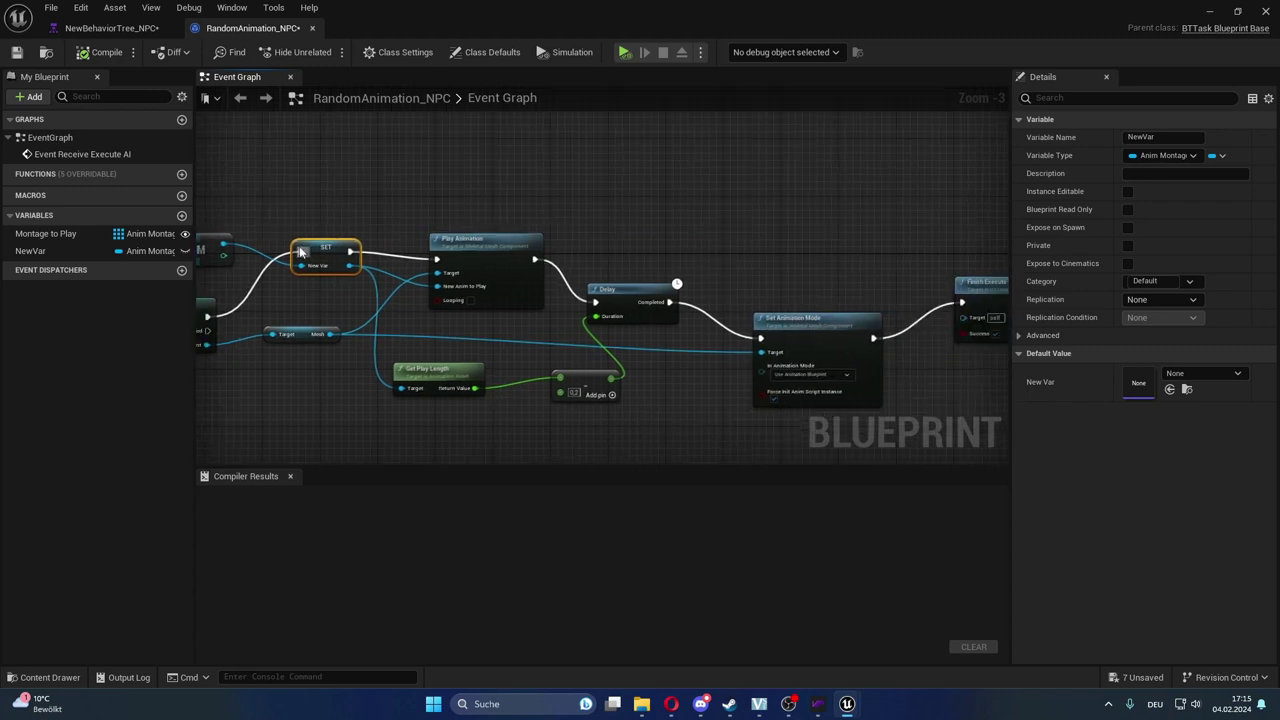
Raise the Delay node and tuck the play-length-minus-0.2 subtraction node just beneath it.
{"action": "left_click", "coordinate": [469, 261]}
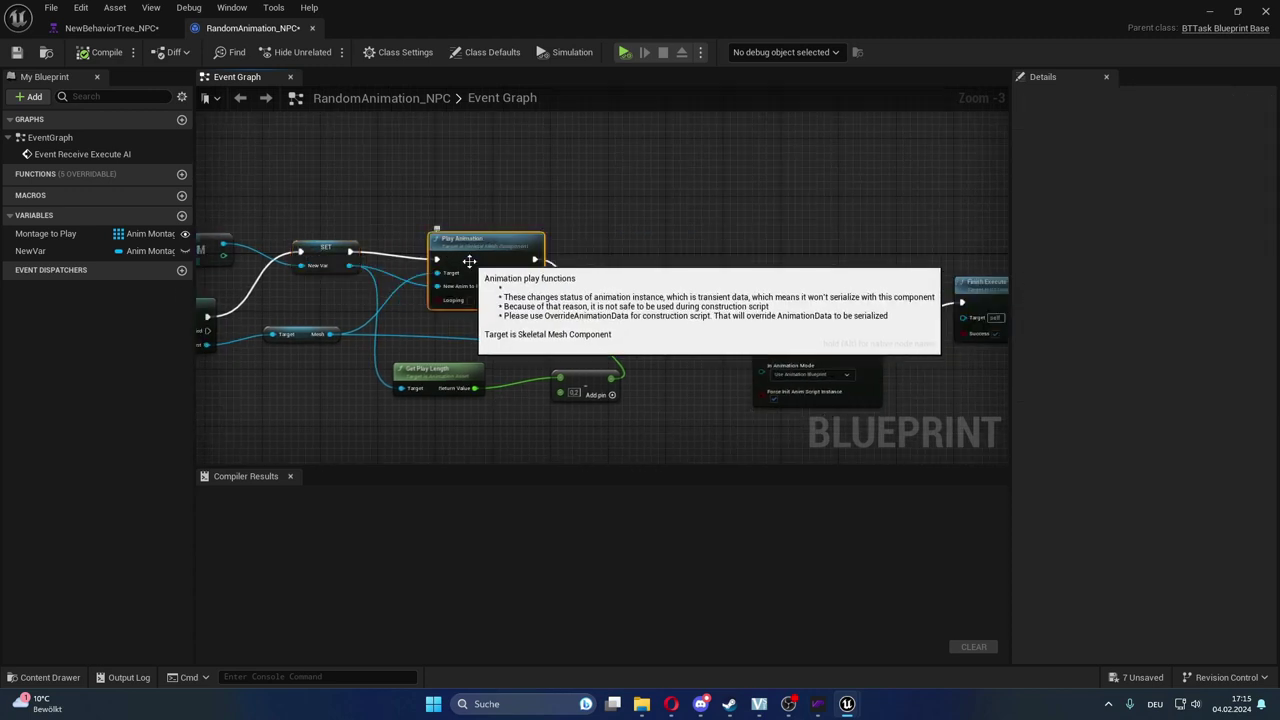
{"action": "right_click_drag", "start_coordinate": [486, 400], "coordinate": [448, 388]}
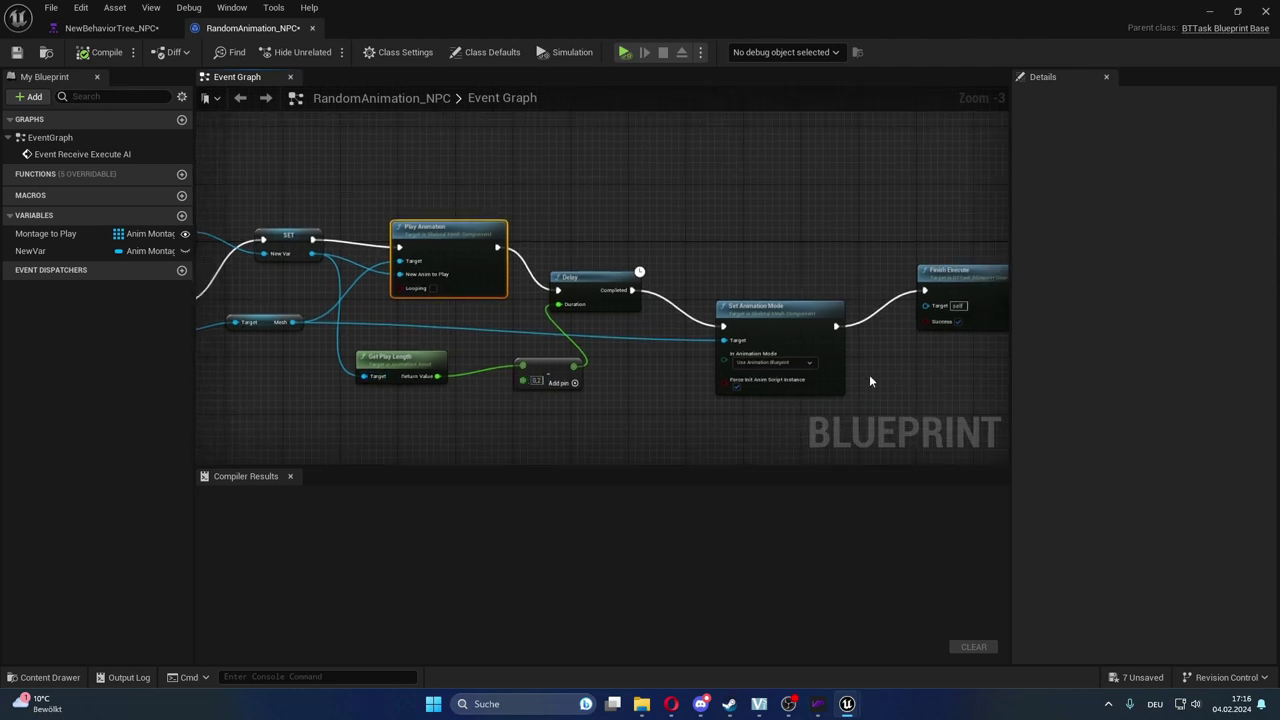
{"action": "right_click_drag", "start_coordinate": [681, 424], "coordinate": [778, 429]}
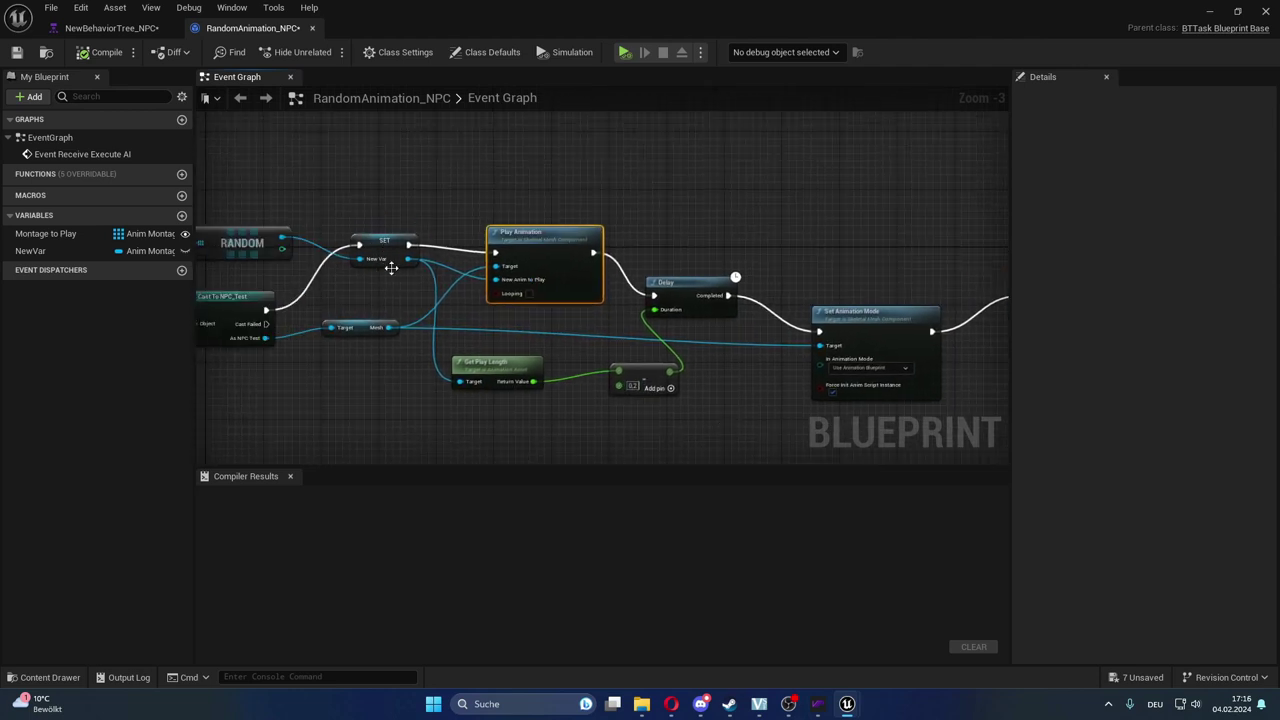
{"action": "left_click", "coordinate": [391, 268]}
{"action": "right_click_drag", "start_coordinate": [766, 396], "coordinate": [733, 393]}
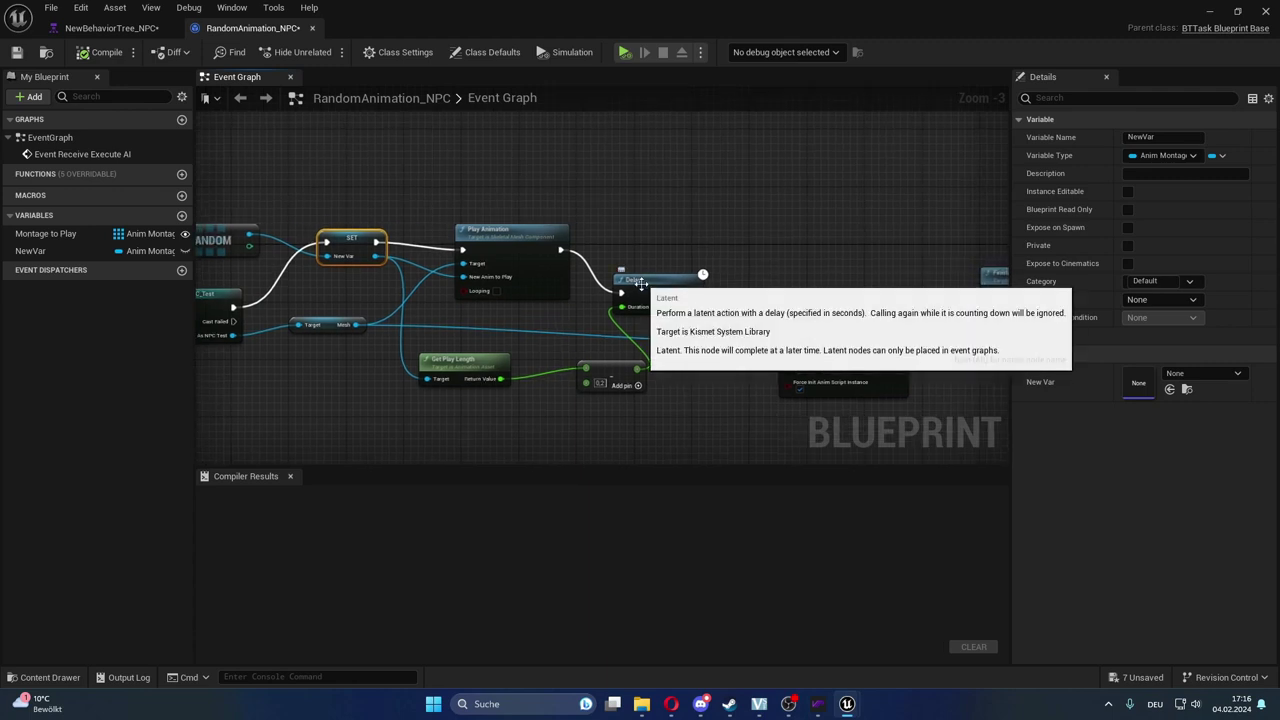
{"action": "left_click_drag", "start_coordinate": [641, 283], "coordinate": [653, 275]}
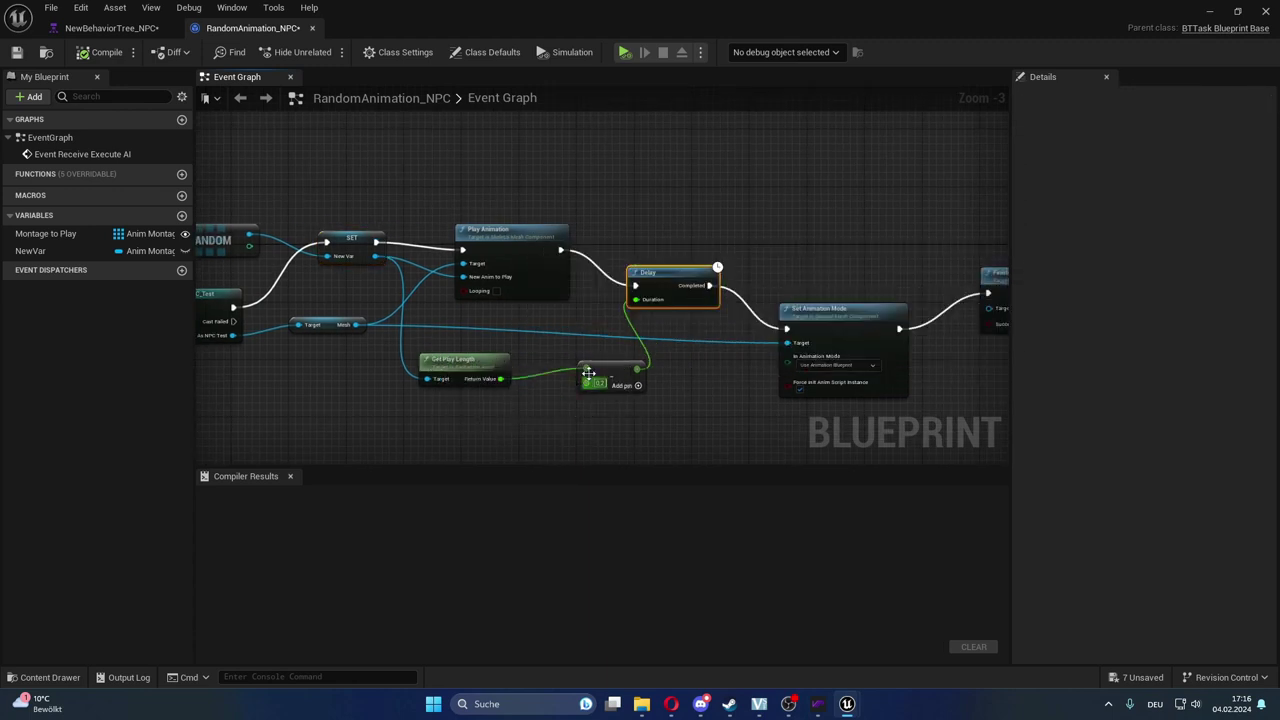
{"action": "left_click_drag", "start_coordinate": [589, 372], "coordinate": [559, 372]}
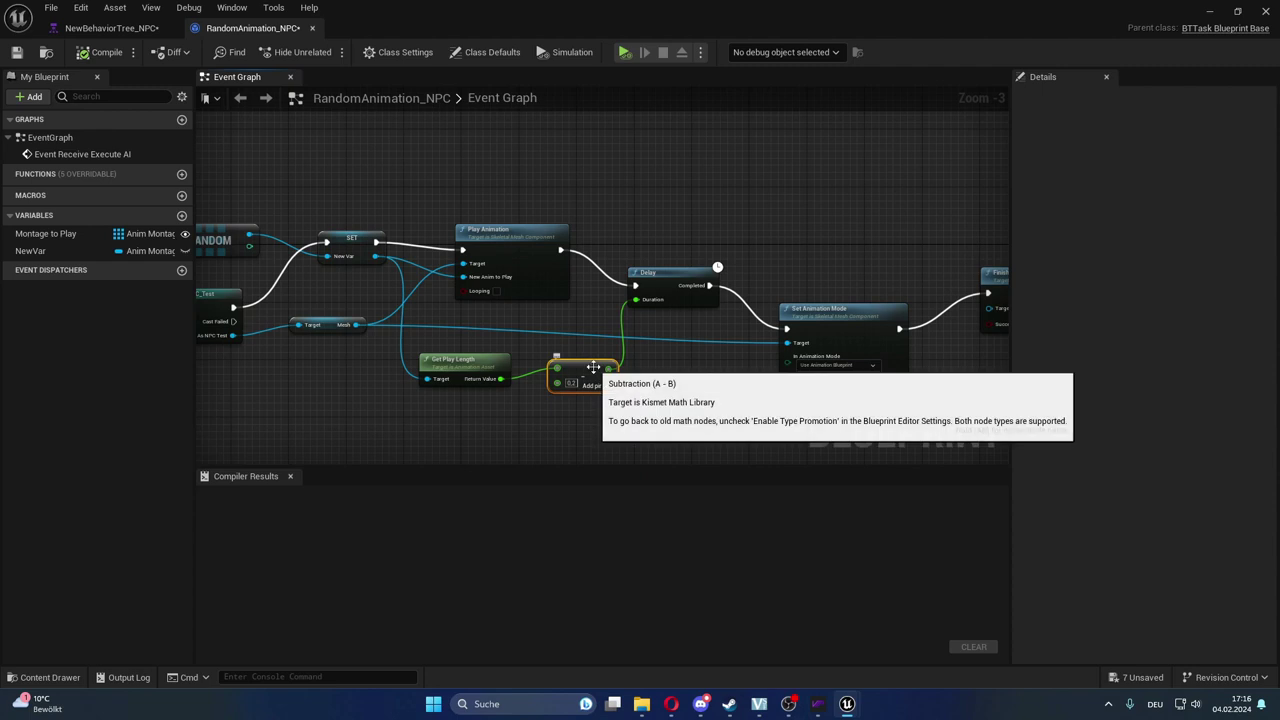
{"action": "left_click_drag", "start_coordinate": [593, 367], "coordinate": [586, 373]}
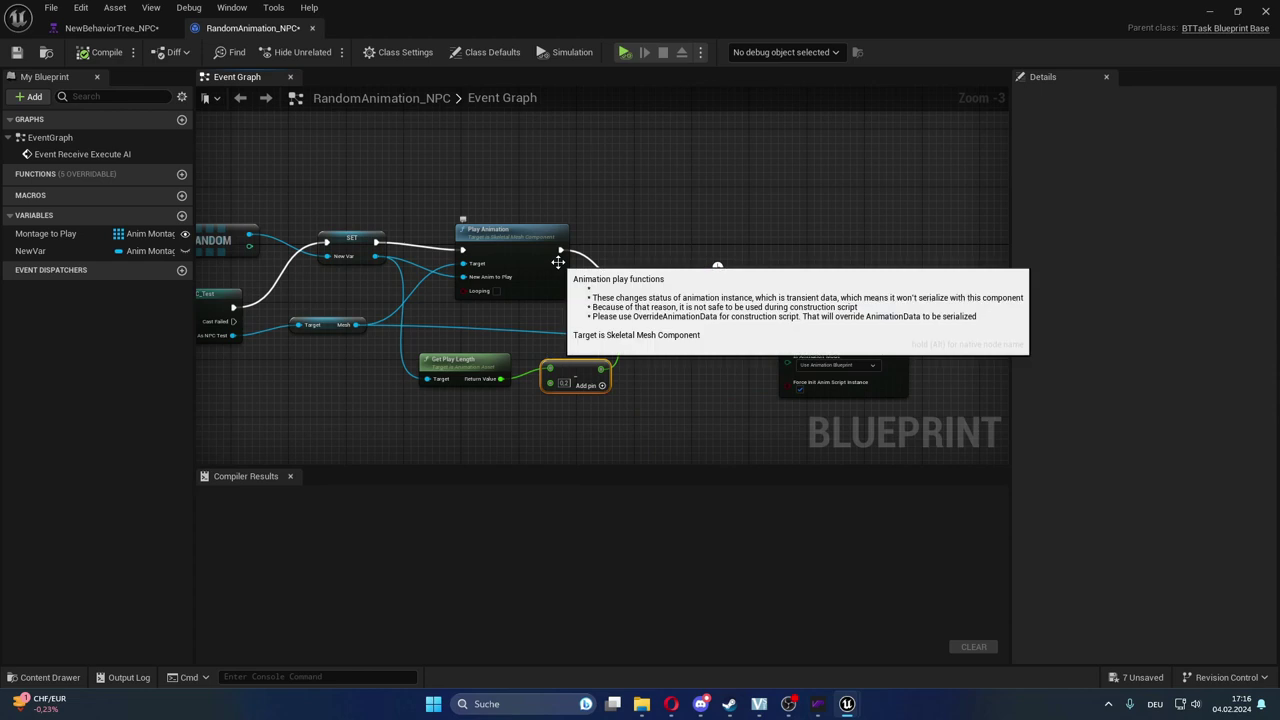
{"action": "left_click_drag", "start_coordinate": [580, 368], "coordinate": [585, 367]}
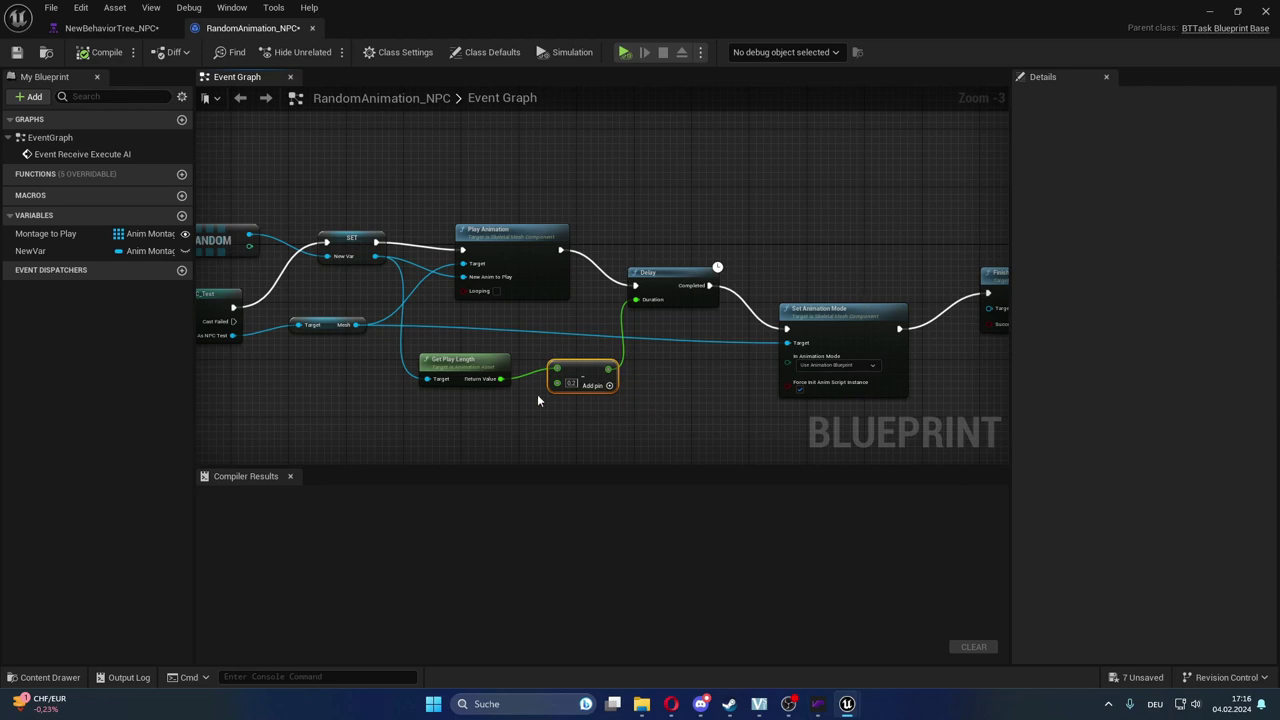
{"action": "right_click_drag", "start_coordinate": [679, 394], "coordinate": [419, 369]}
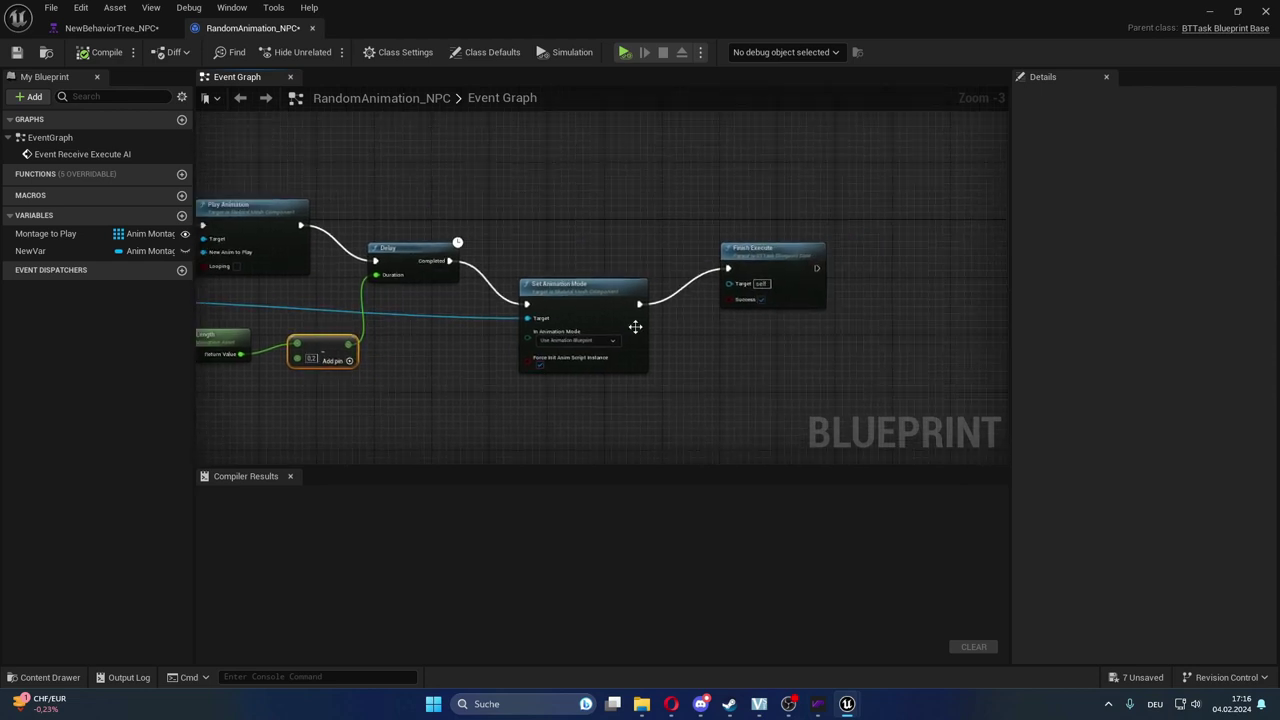
Align the Set Animation Mode and Finish Execute nodes neatly side by side.
{"action": "left_click_drag", "start_coordinate": [586, 301], "coordinate": [584, 287]}
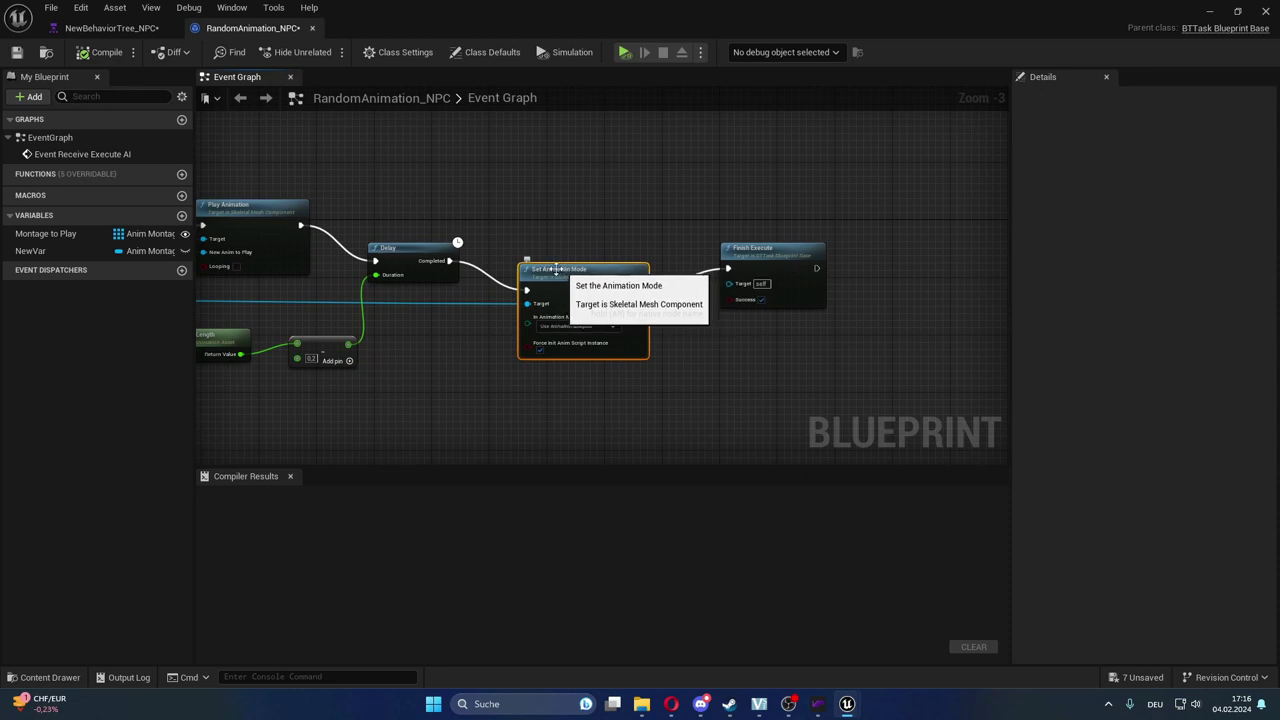
{"action": "scroll", "coordinate": [558, 371], "scroll_direction": "up", "scroll_amount": 1}
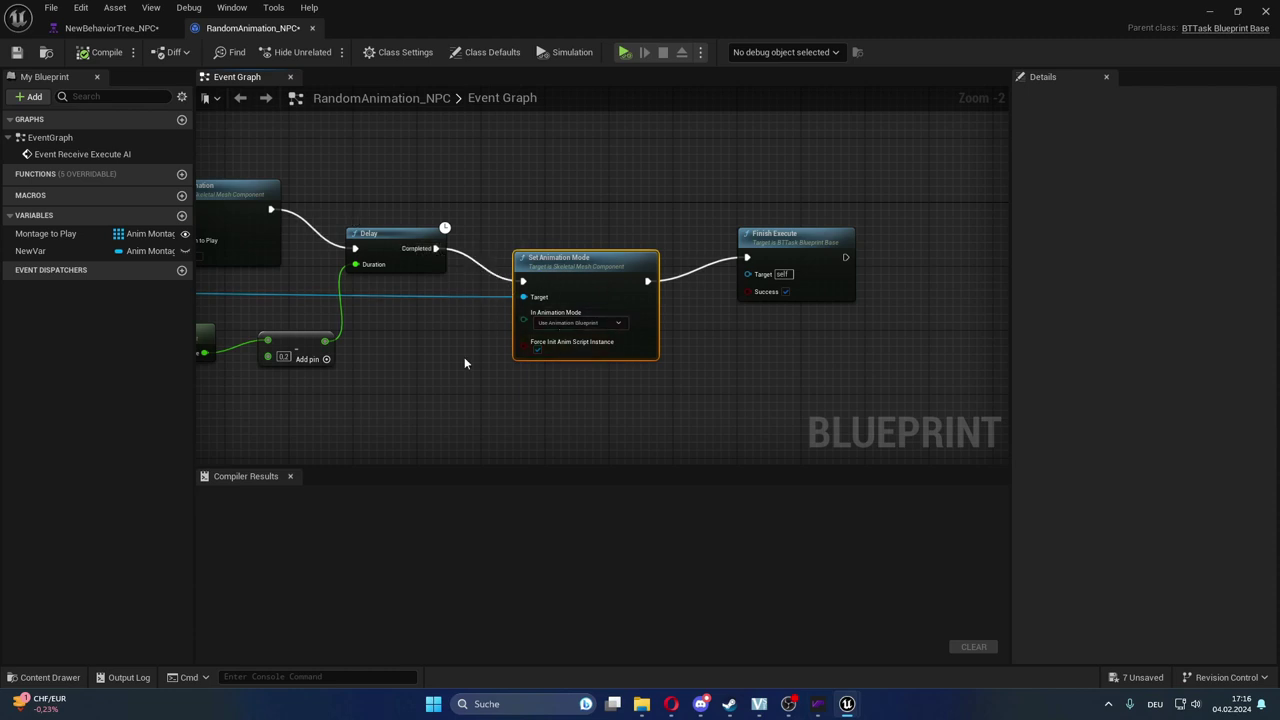
{"action": "right_click_drag", "start_coordinate": [464, 357], "coordinate": [488, 385]}
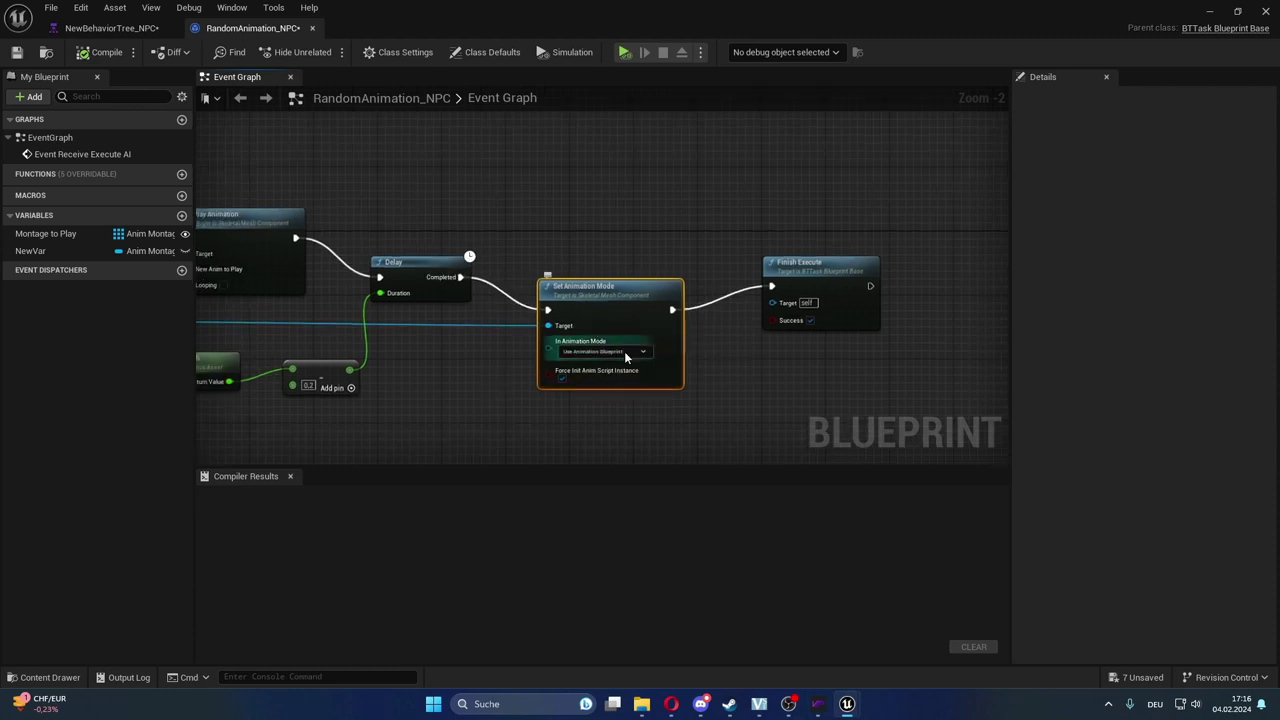
{"action": "scroll", "coordinate": [605, 355], "scroll_direction": "up", "scroll_amount": 2}
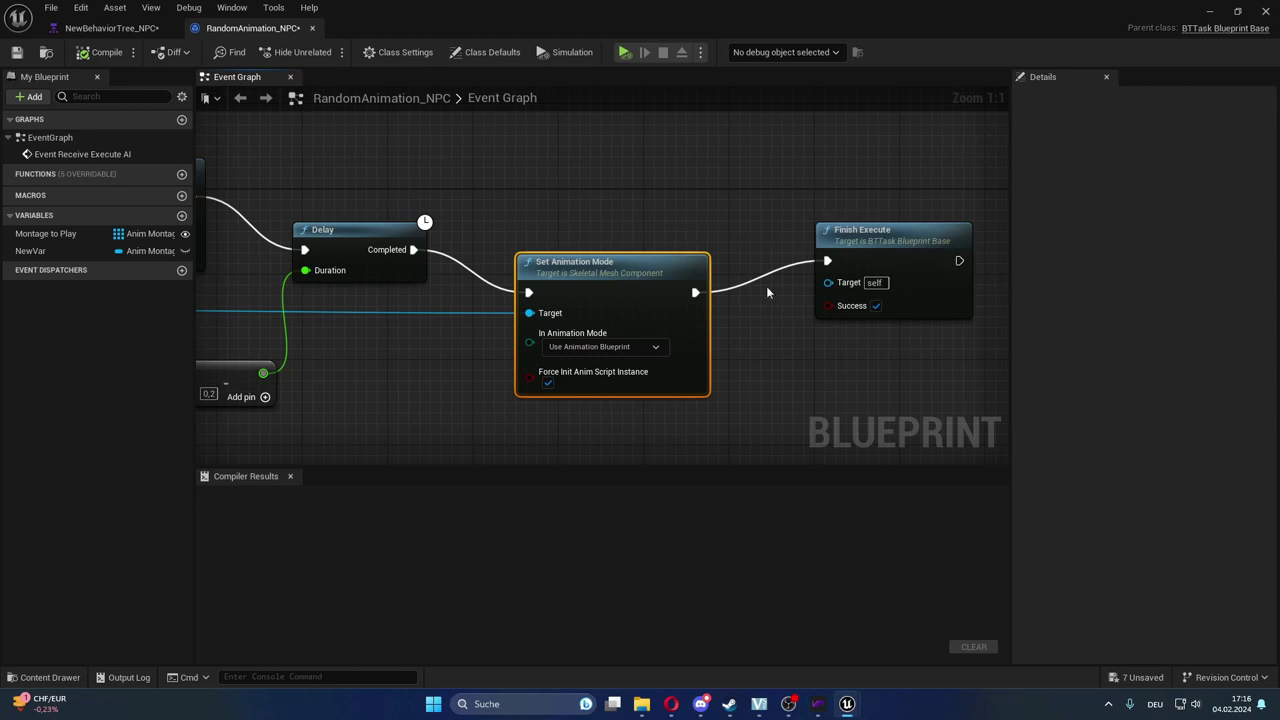
{"action": "left_click_drag", "start_coordinate": [850, 231], "coordinate": [827, 272]}
{"action": "scroll", "coordinate": [746, 382], "scroll_direction": "down", "scroll_amount": 1}
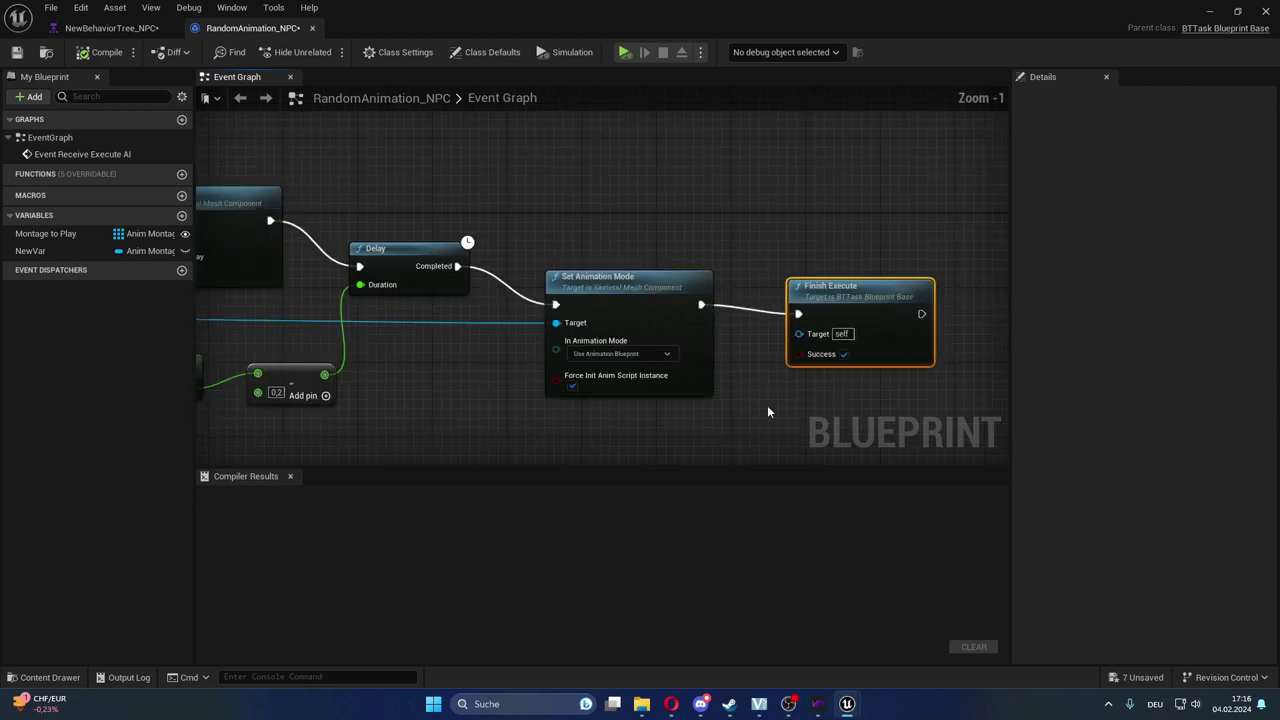
{"action": "scroll", "coordinate": [767, 405], "scroll_direction": "down", "scroll_amount": 3}
{"action": "left_click_drag", "start_coordinate": [766, 313], "coordinate": [788, 275]}
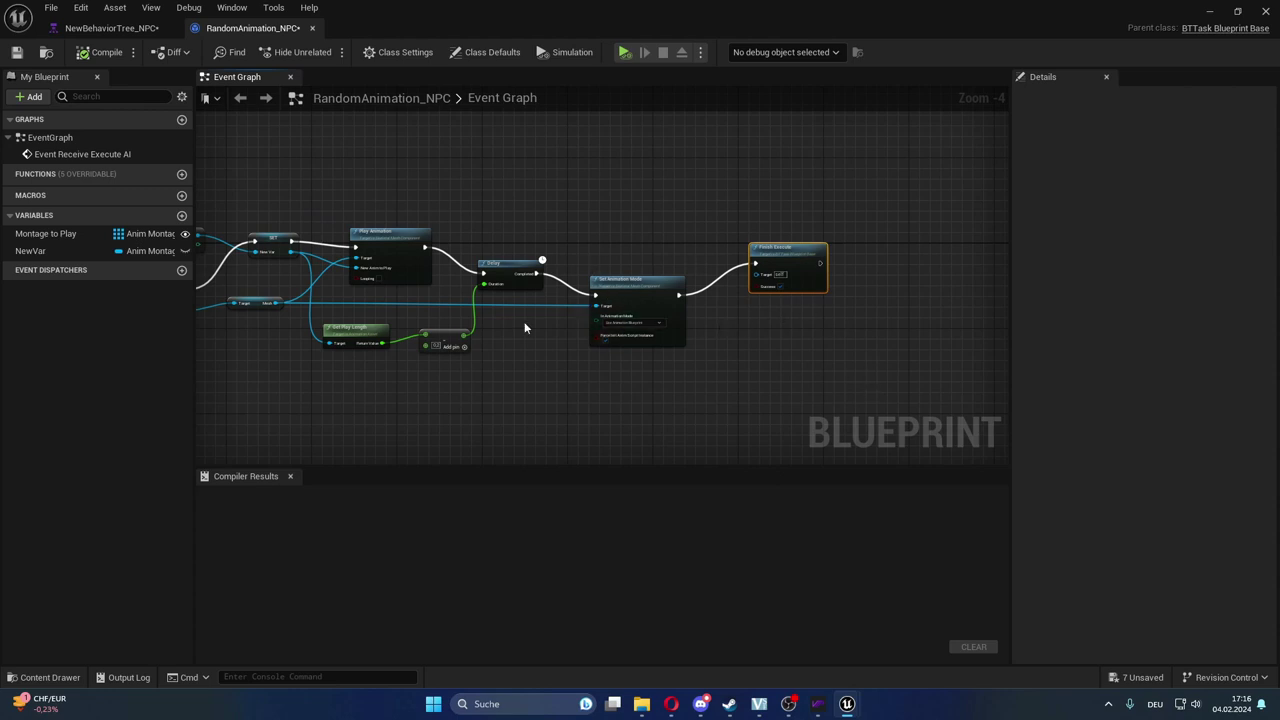
{"action": "left_click_drag", "start_coordinate": [745, 249], "coordinate": [699, 311]}
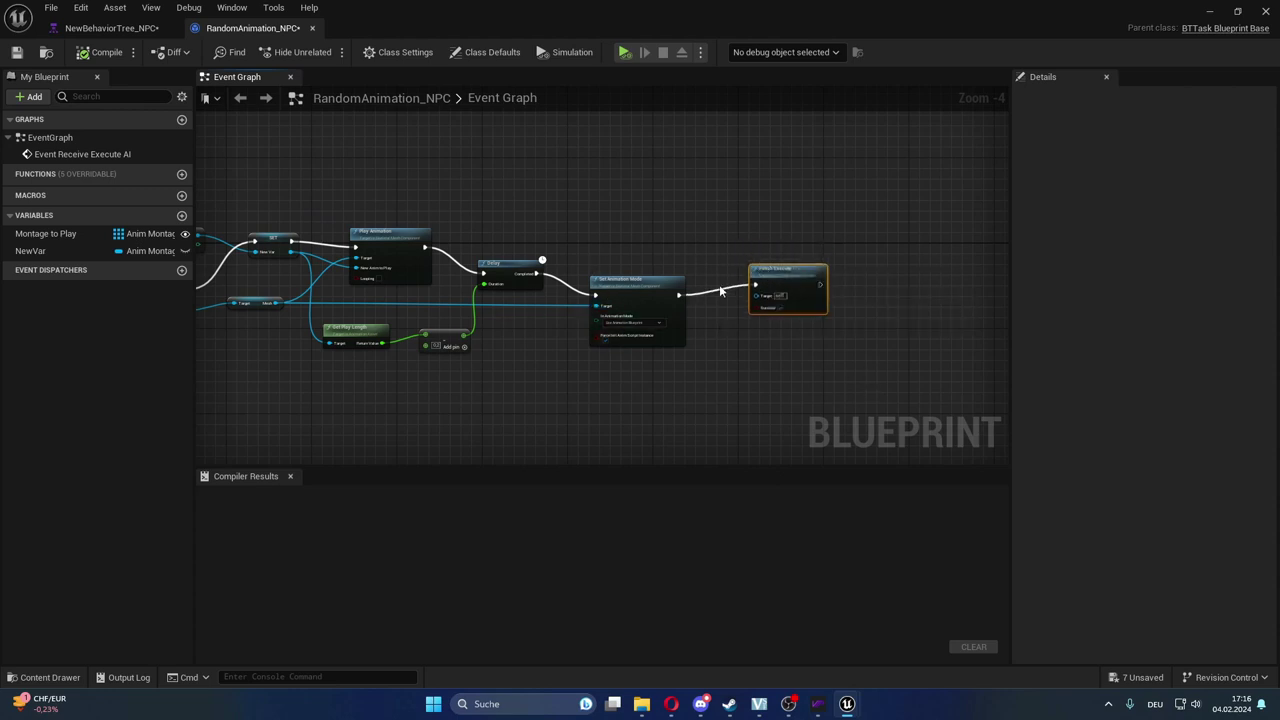
{"action": "left_click", "coordinate": [662, 289]}
{"action": "right_click_drag", "start_coordinate": [608, 350], "coordinate": [683, 356]}
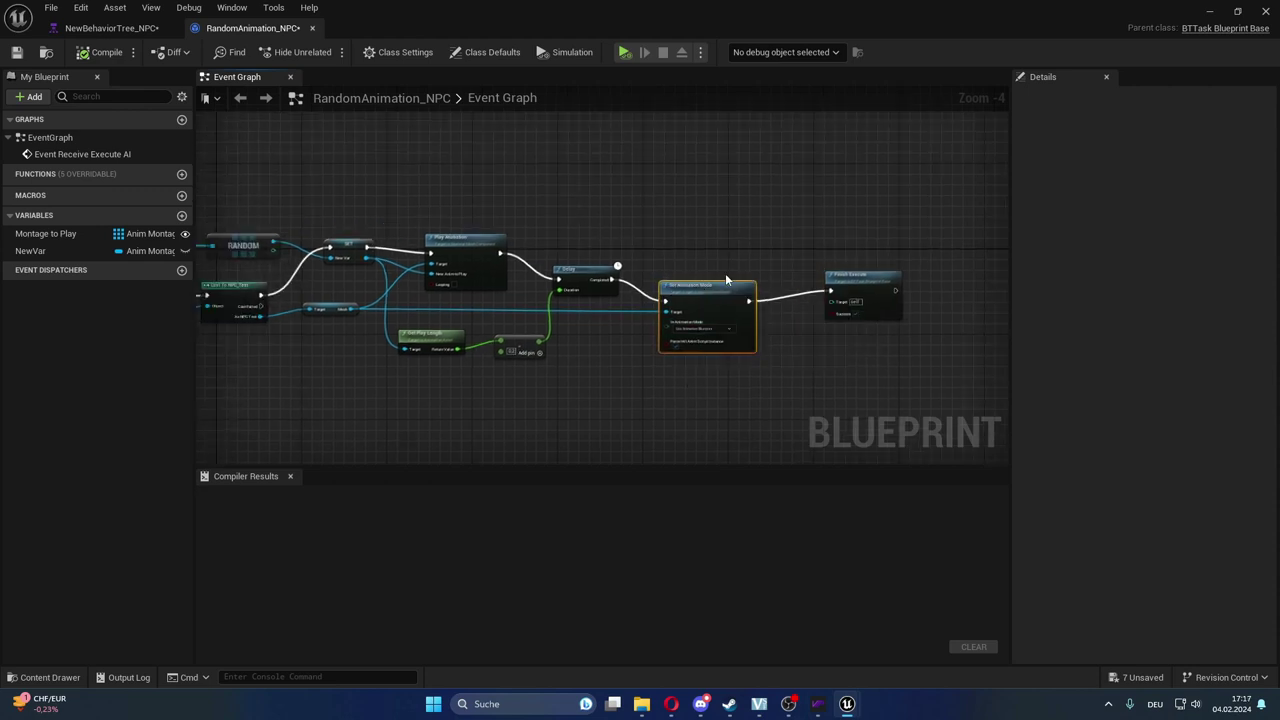
{"action": "left_click_drag", "start_coordinate": [710, 301], "coordinate": [716, 301]}
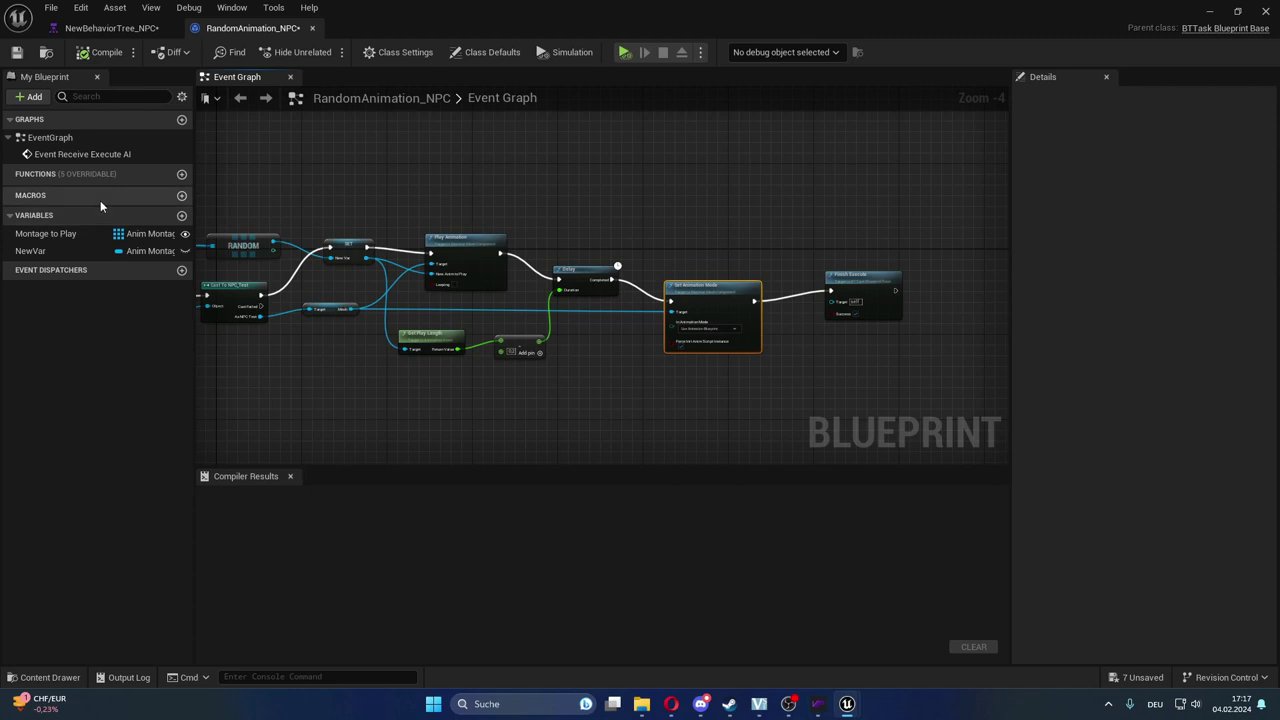
Save the RandomAnimation_NPC task and turn the Blueprint editor into a floating window.
{"action": "left_click", "coordinate": [16, 52]}
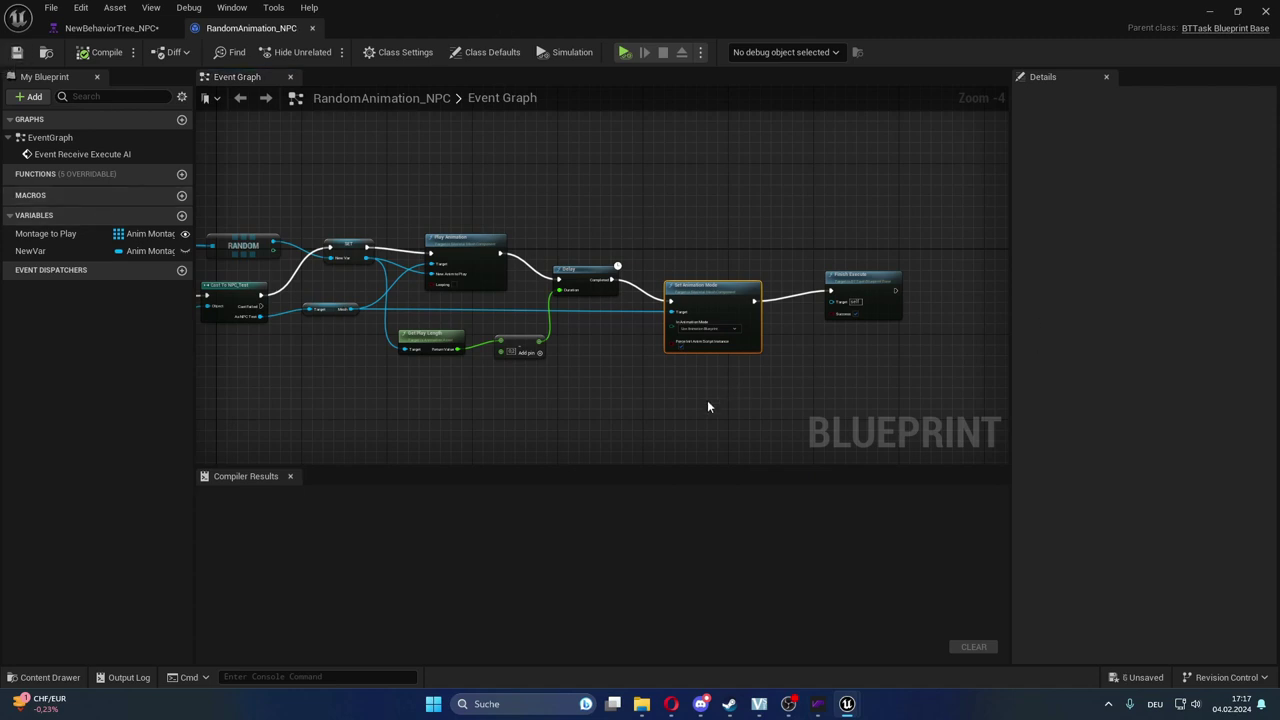
{"action": "right_click_drag", "start_coordinate": [705, 401], "coordinate": [768, 406]}
{"action": "left_click_drag", "start_coordinate": [771, 300], "coordinate": [765, 306]}
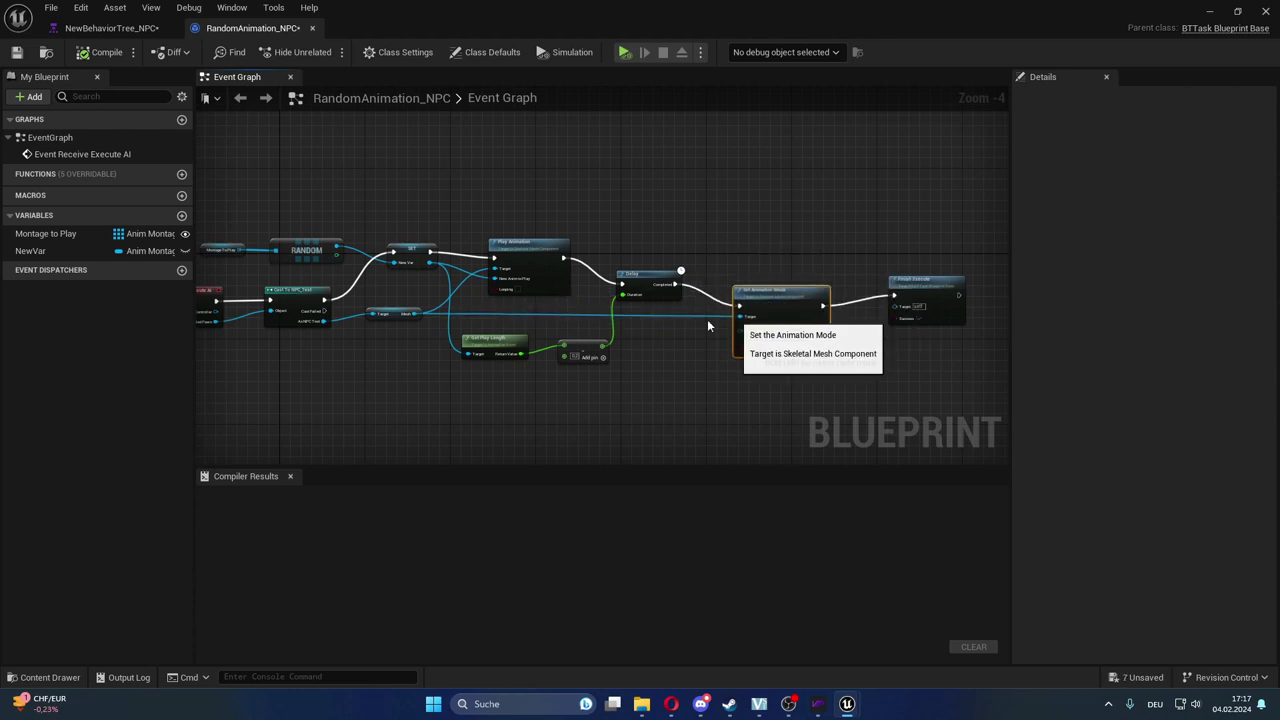
{"action": "left_click_drag", "start_coordinate": [409, 259], "coordinate": [414, 250]}
{"action": "key", "text": "Escape"}
{"action": "left_click", "coordinate": [414, 242]}
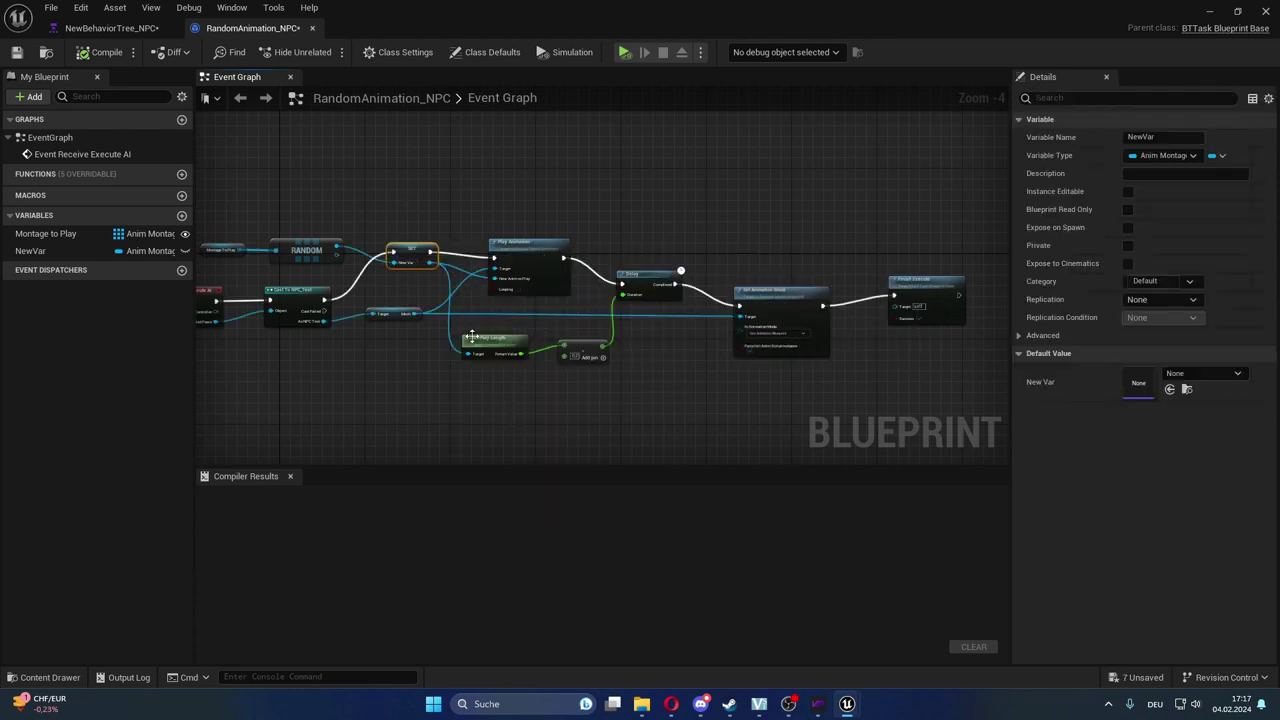
{"action": "mouse_move", "coordinate": [778, 305]}
{"action": "left_mouse_down"}
{"action": "mouse_move", "coordinate": [765, 320]}
{"action": "mouse_move", "coordinate": [781, 298]}
{"action": "left_mouse_up"}
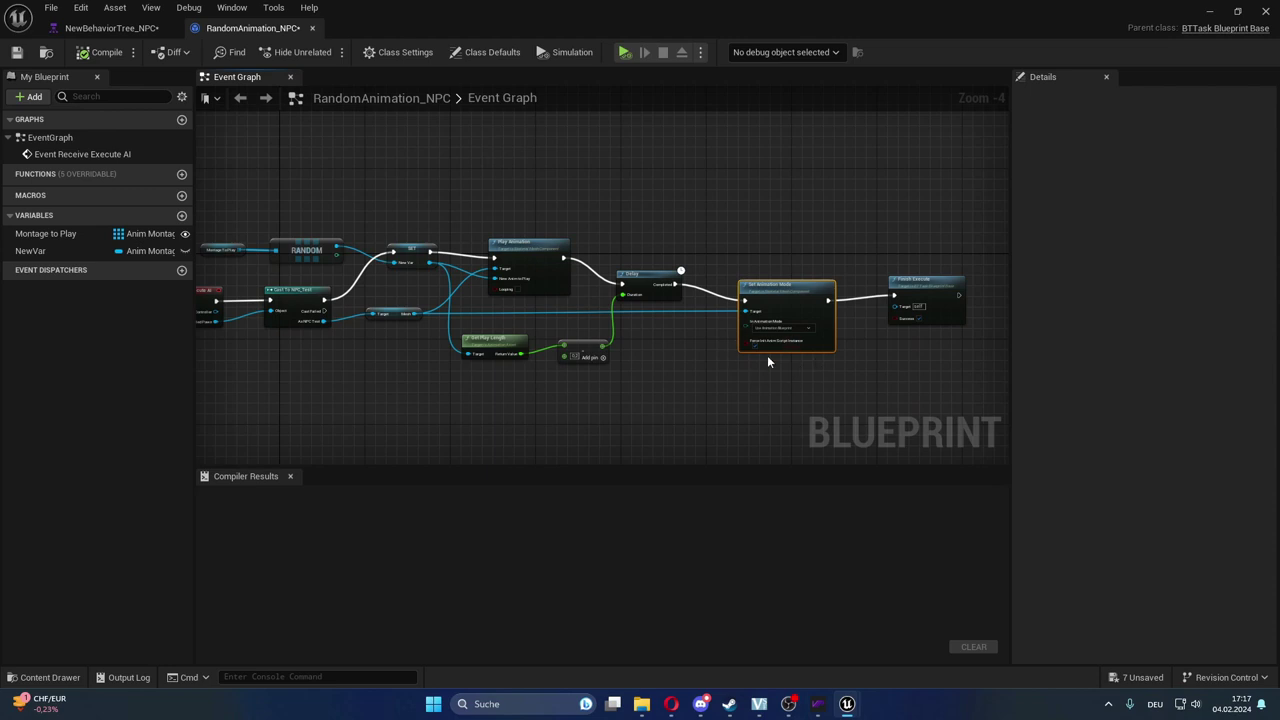
{"action": "scroll", "coordinate": [780, 347], "scroll_direction": "up", "scroll_amount": 2}
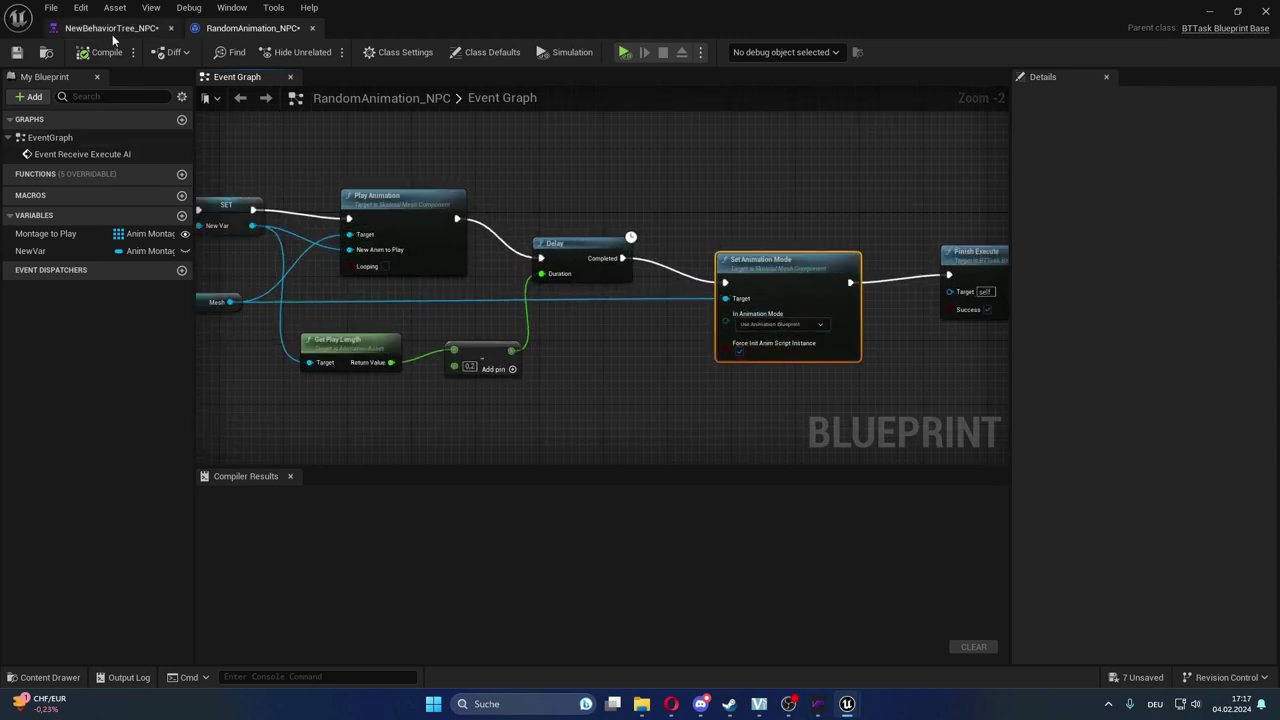
{"action": "mouse_move", "coordinate": [548, 20]}
{"action": "left_mouse_down"}
{"action": "mouse_move", "coordinate": [795, 108]}
{"action": "mouse_move", "coordinate": [641, 62]}
{"action": "left_mouse_up"}
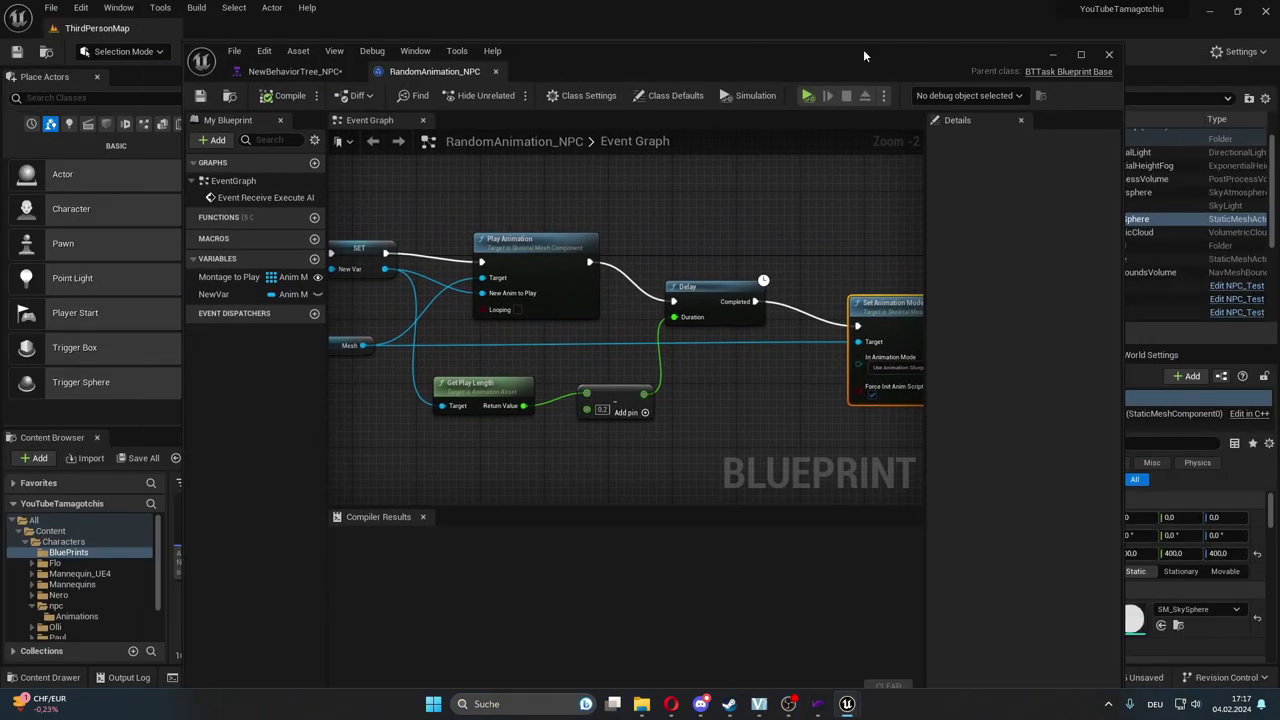
Check the Montage To Play variable, then inspect the NewBehaviorTree_NPC task nodes.
{"action": "left_click_drag", "start_coordinate": [863, 49], "coordinate": [858, 23]}
{"action": "mouse_move", "coordinate": [720, 371]}
{"action": "right_mouse_down"}
{"action": "mouse_move", "coordinate": [775, 402]}
{"action": "mouse_move", "coordinate": [753, 402]}
{"action": "right_mouse_up"}
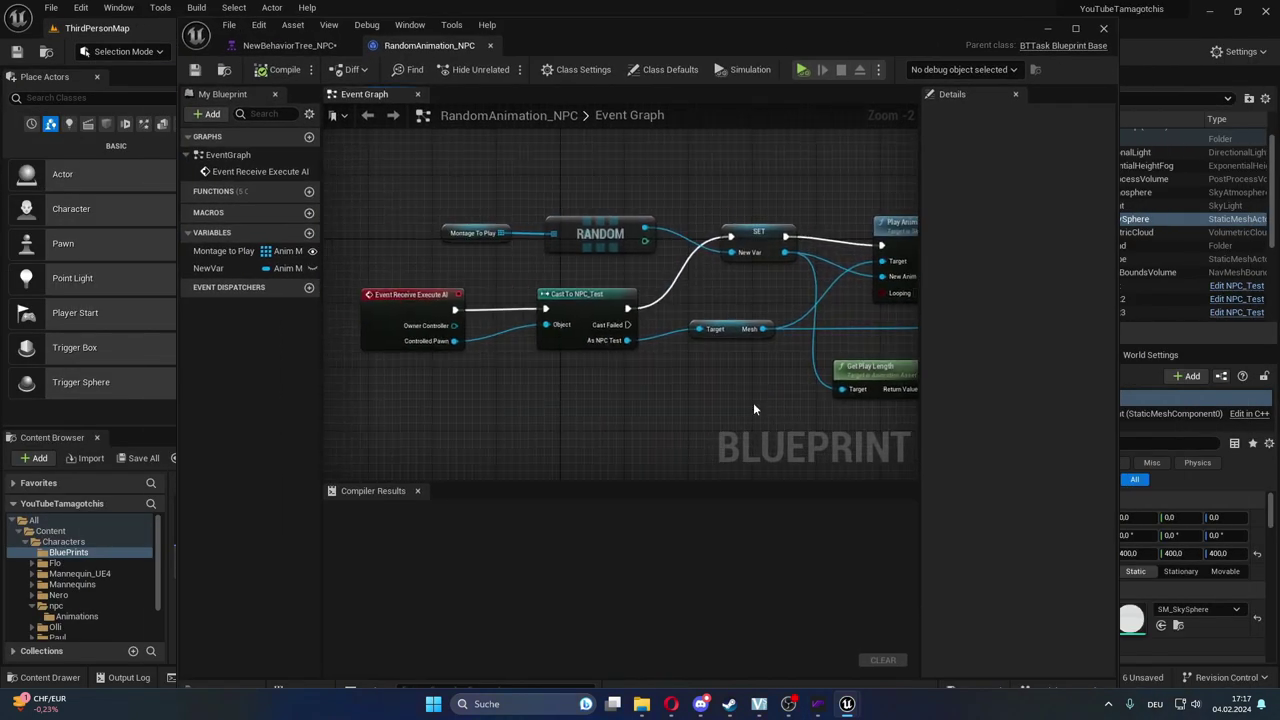
{"action": "left_click", "coordinate": [474, 233]}
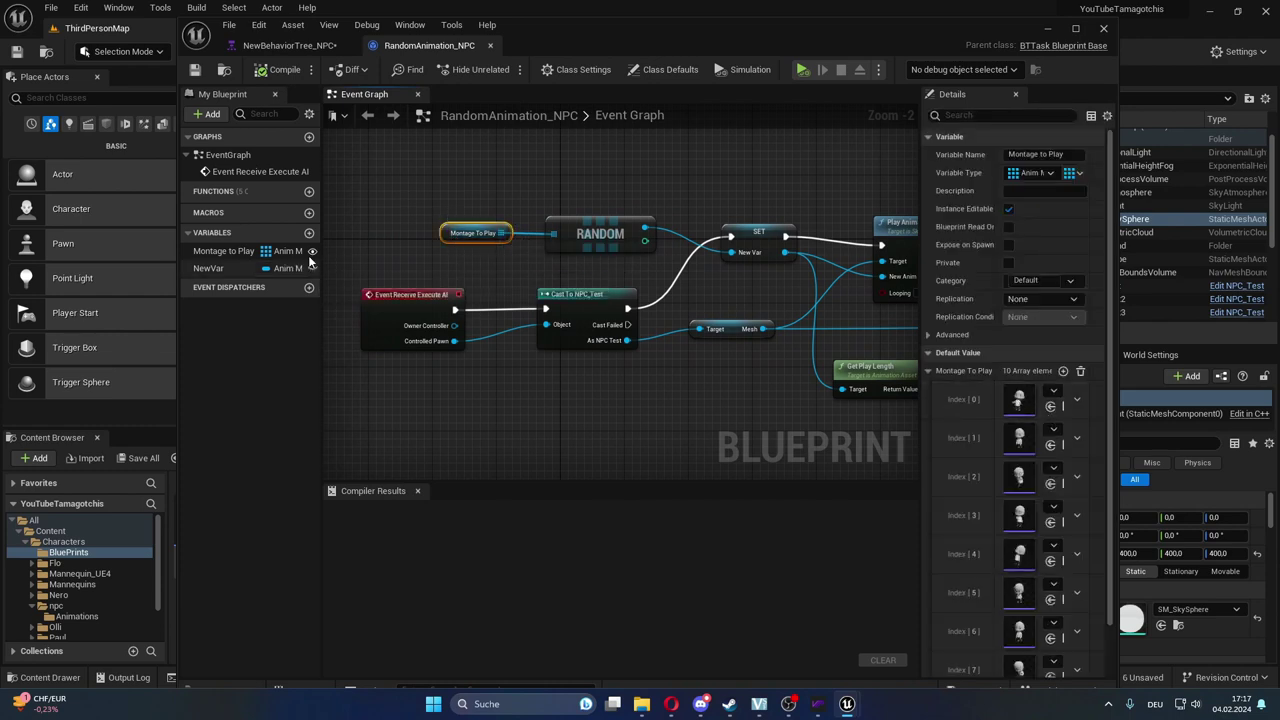
{"action": "left_click", "coordinate": [288, 45]}
{"action": "right_click_drag", "start_coordinate": [785, 475], "coordinate": [609, 492]}
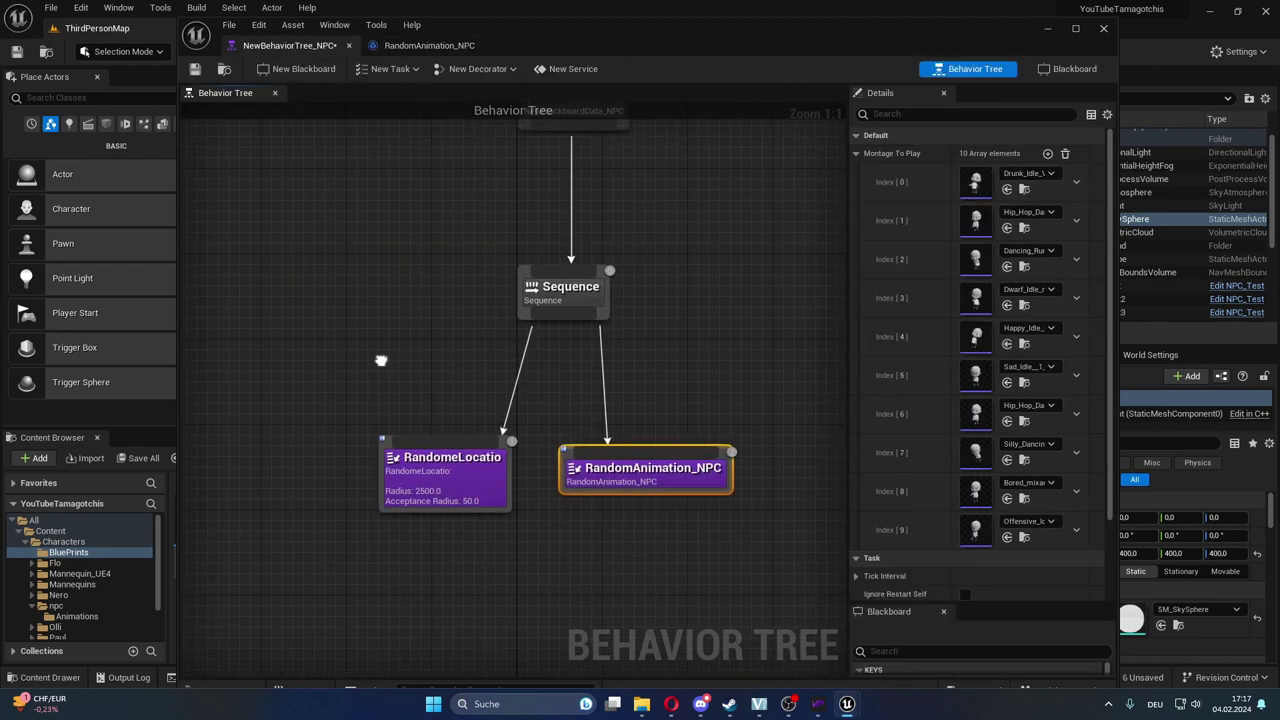
{"action": "left_click", "coordinate": [468, 476]}
{"action": "left_click", "coordinate": [618, 478]}
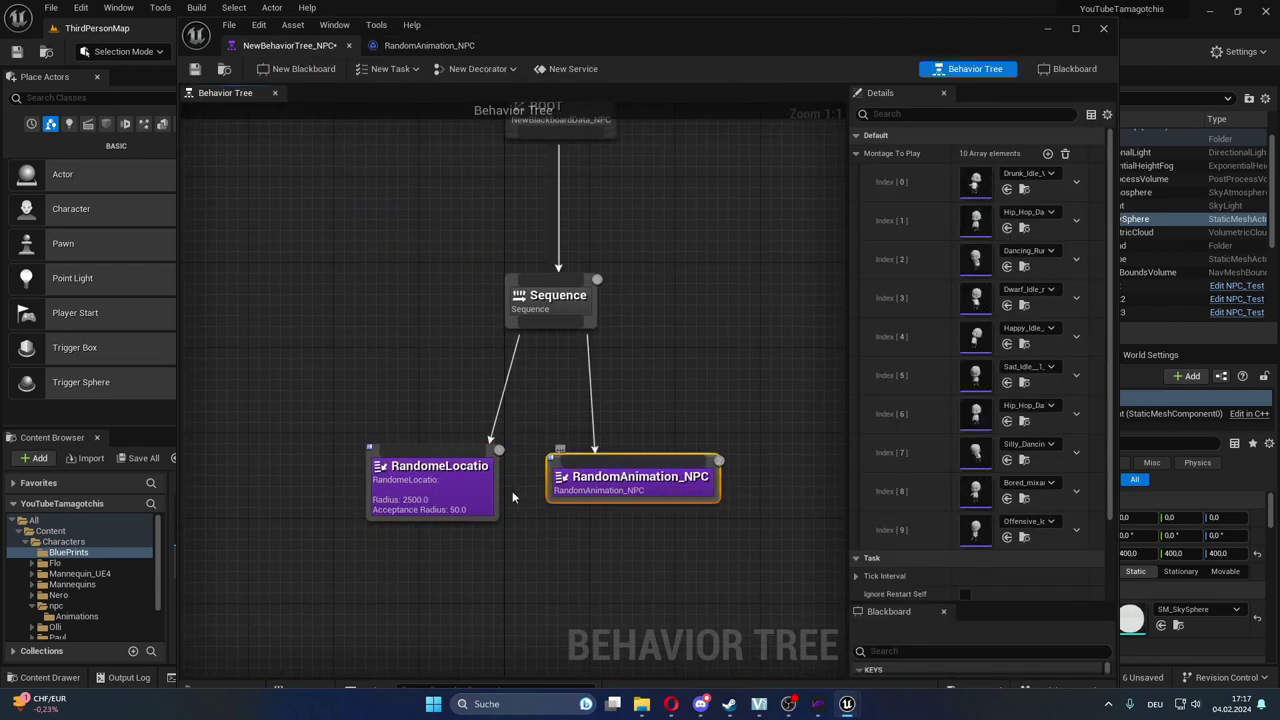
{"action": "scroll", "coordinate": [986, 418], "scroll_direction": "down", "scroll_amount": 2}
{"action": "scroll", "coordinate": [986, 418], "scroll_direction": "up", "scroll_amount": 2}
Confirm the random-location task keeps Radius 2500 and Acceptance Radius 50.
{"action": "left_click_drag", "start_coordinate": [545, 36], "coordinate": [505, 440]}
{"action": "left_click_drag", "start_coordinate": [733, 443], "coordinate": [788, 57]}
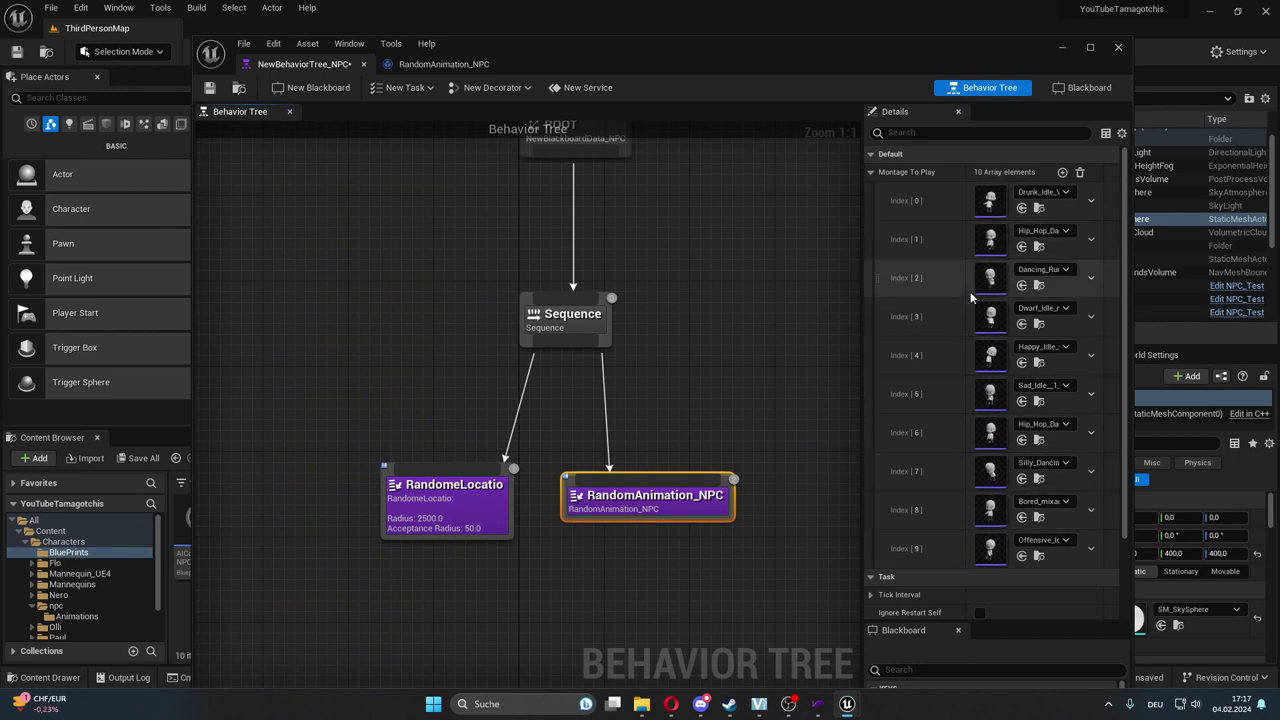
{"action": "left_click", "coordinate": [482, 507]}
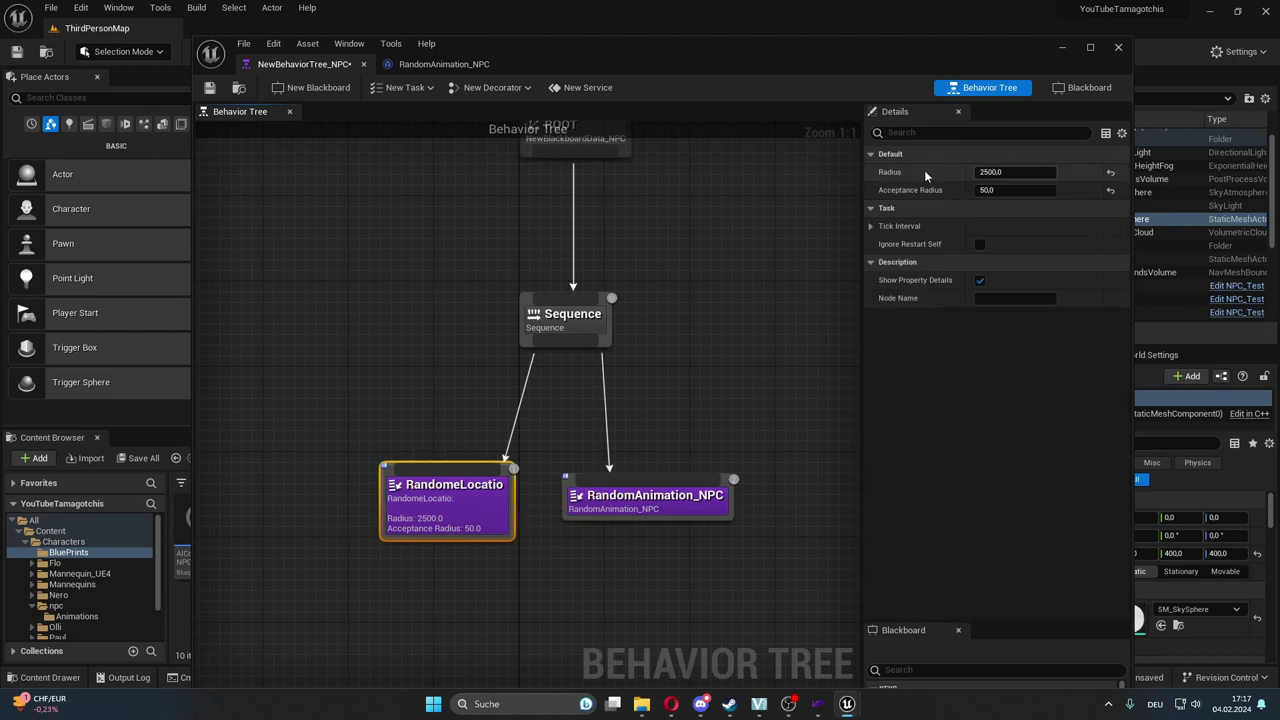
{"action": "left_click", "coordinate": [999, 171]}
{"action": "key", "text": "Return"}
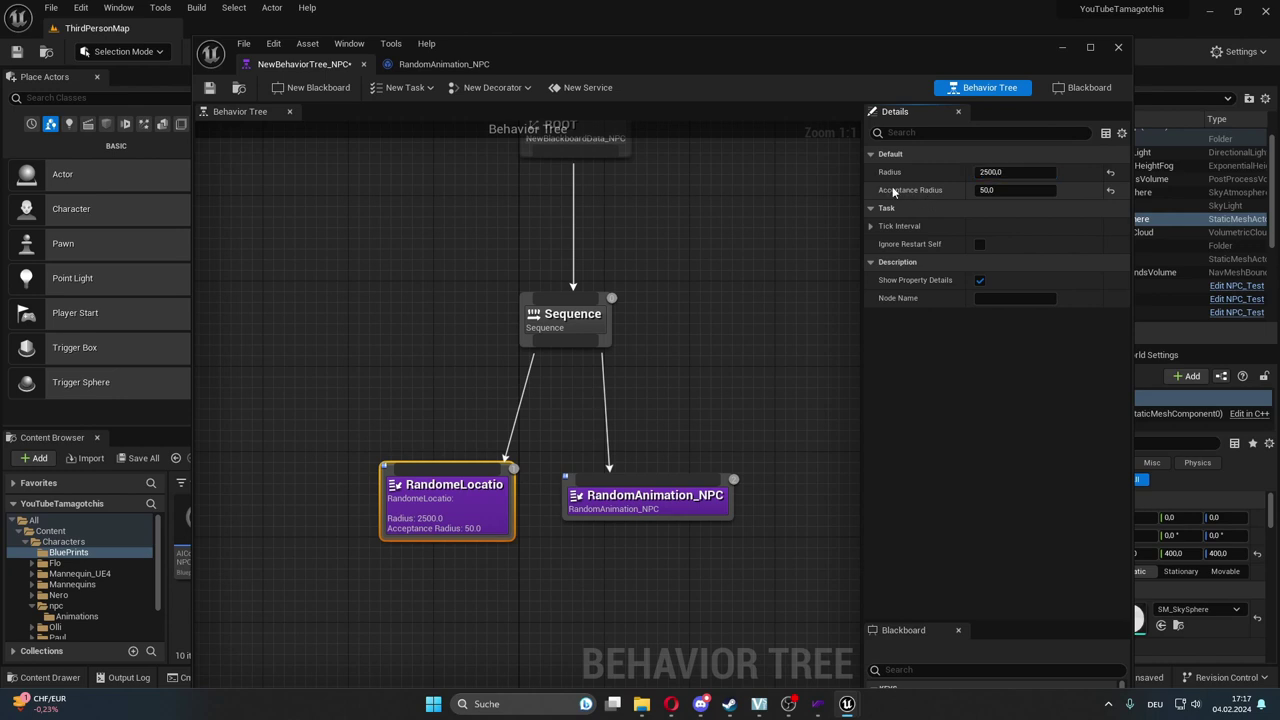
{"action": "left_click", "coordinate": [1014, 190]}
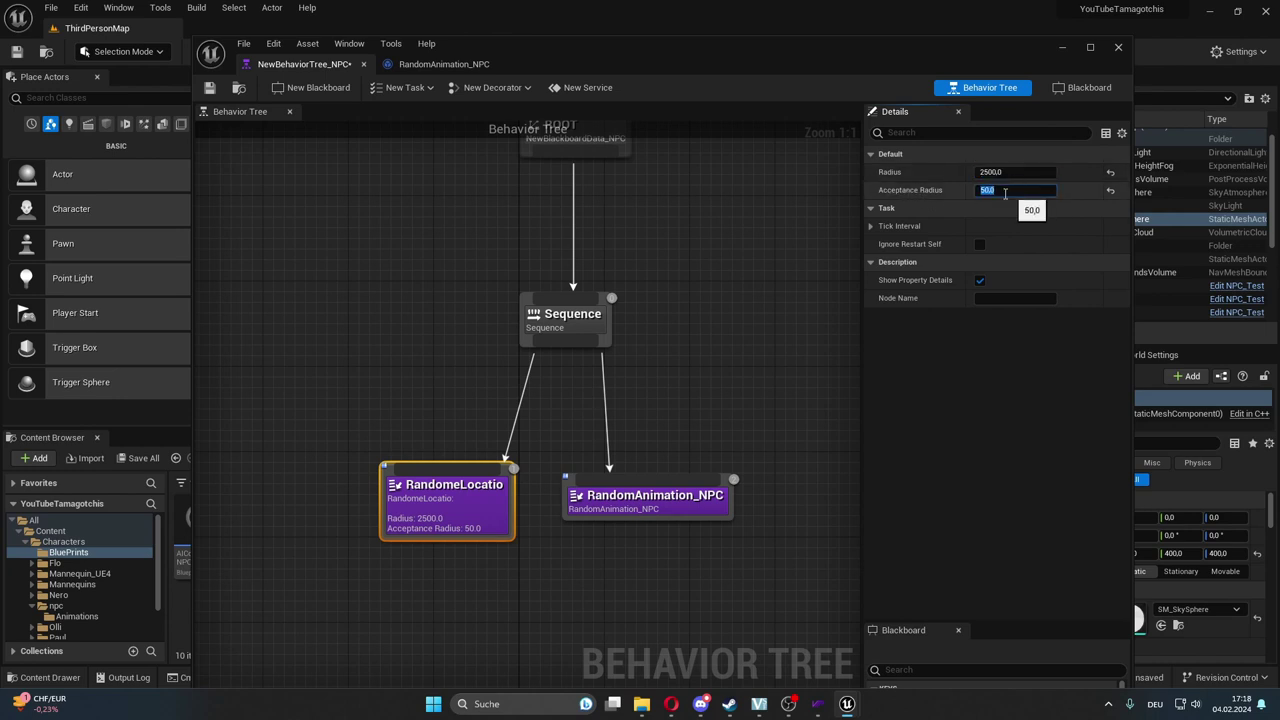
{"action": "left_click_drag", "start_coordinate": [807, 55], "coordinate": [712, 417]}
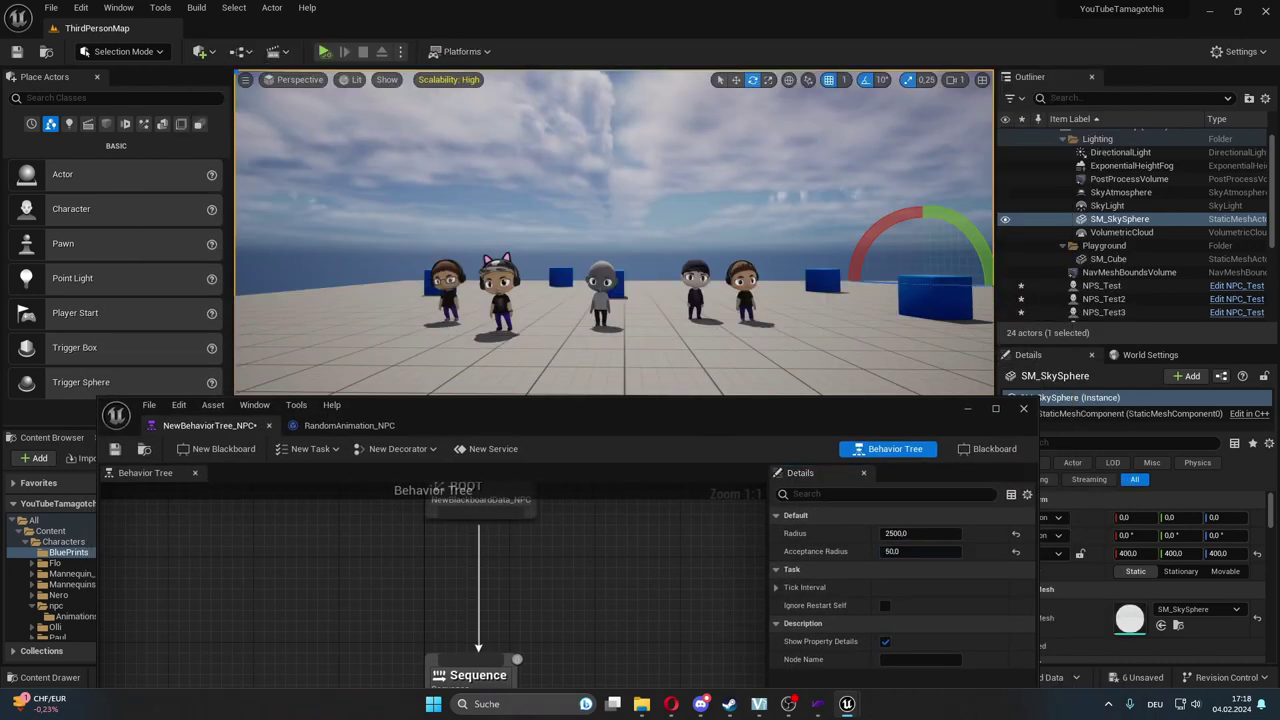
Select the blue cube SM_ChamferCube6 and frame it in the level view.
{"action": "right_click_drag", "start_coordinate": [604, 291], "coordinate": [599, 240]}
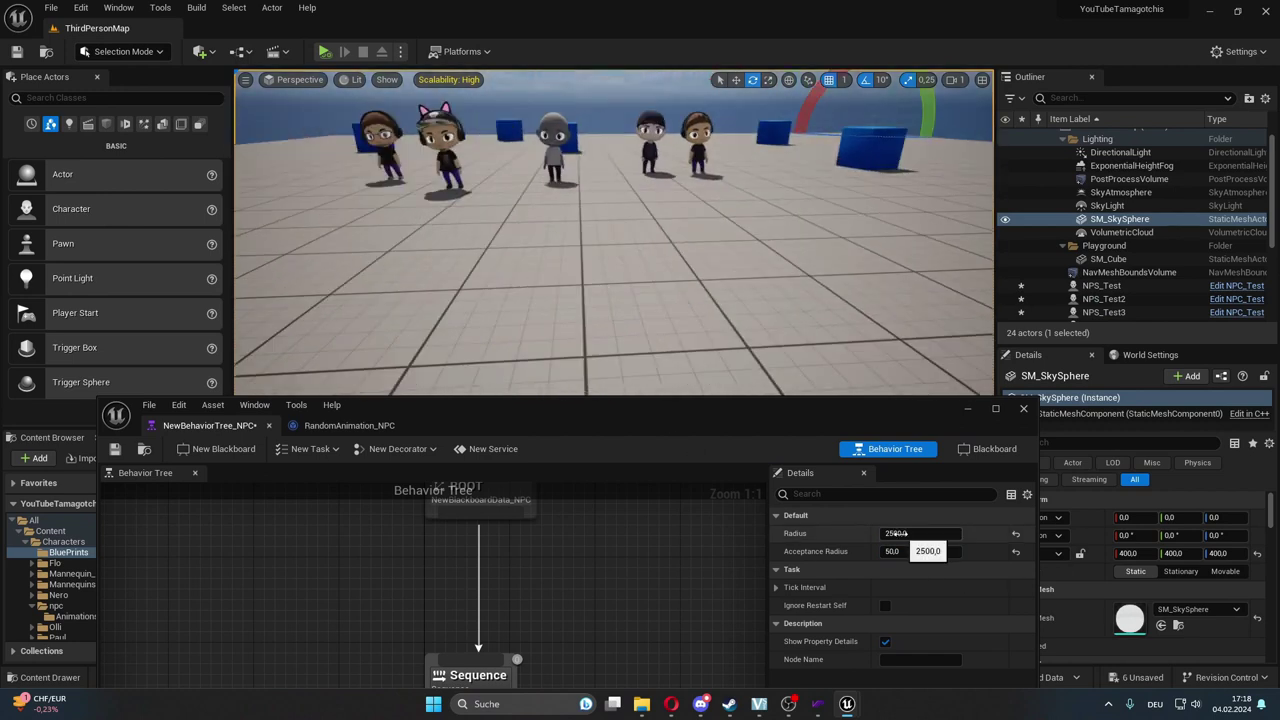
{"action": "right_click_drag", "start_coordinate": [600, 240], "coordinate": [578, 88]}
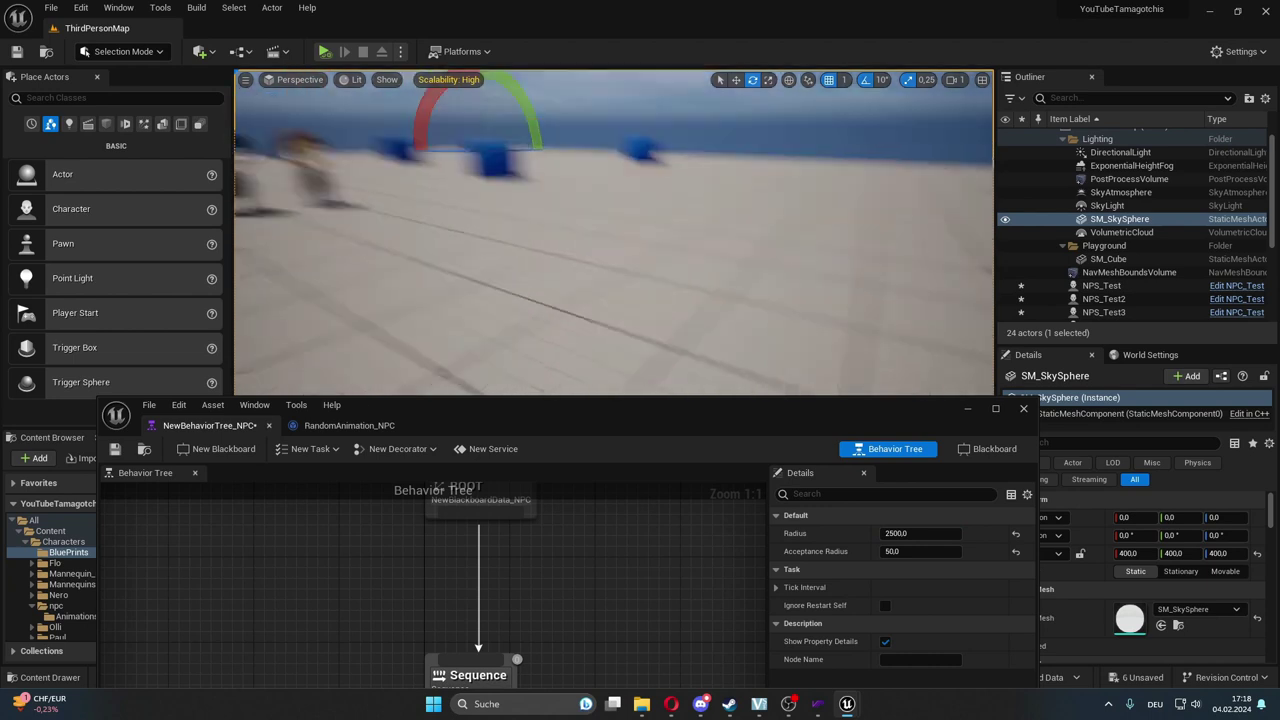
{"action": "left_click", "coordinate": [660, 160]}
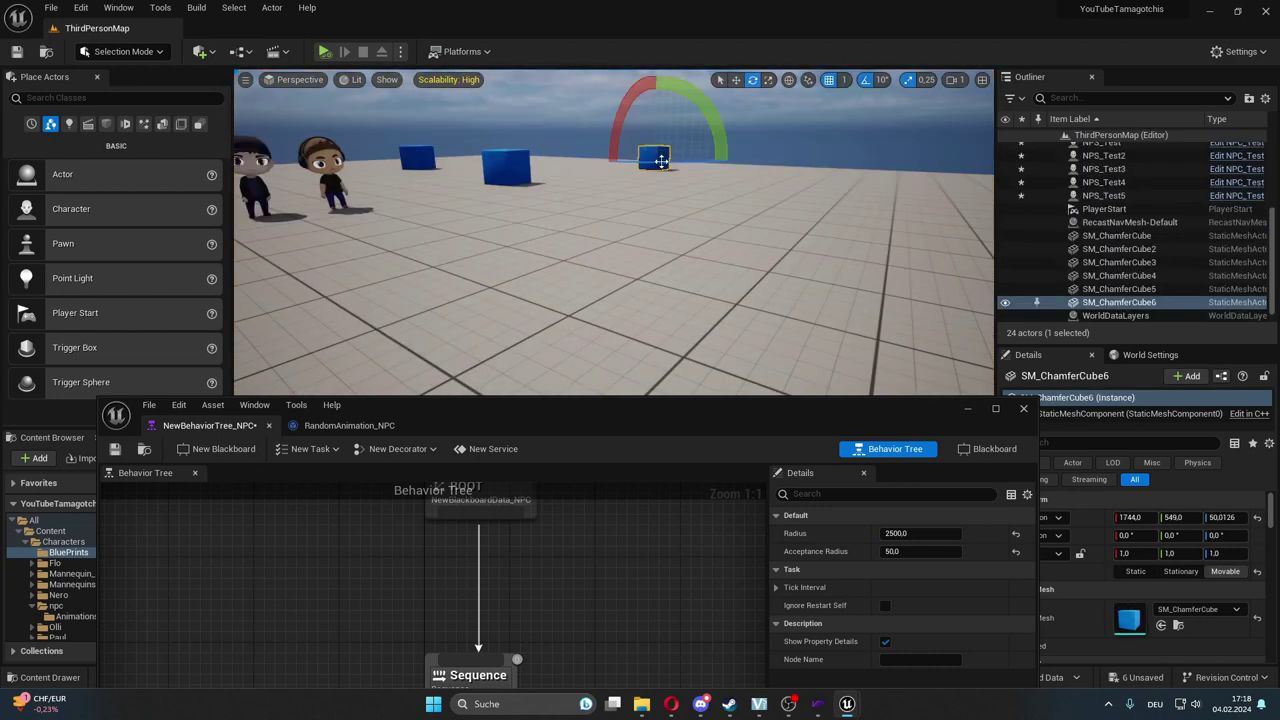
{"action": "right_click_drag", "start_coordinate": [690, 250], "coordinate": [650, 250]}
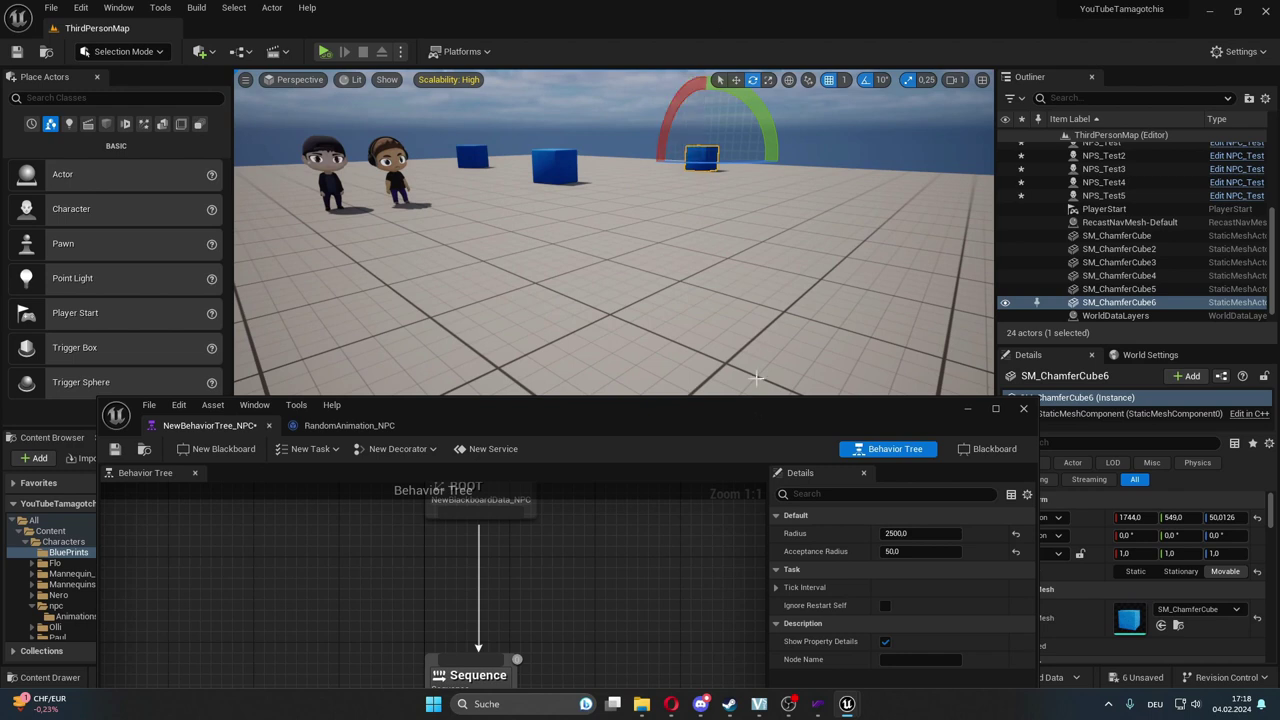
{"action": "left_click_drag", "start_coordinate": [737, 426], "coordinate": [714, 281]}
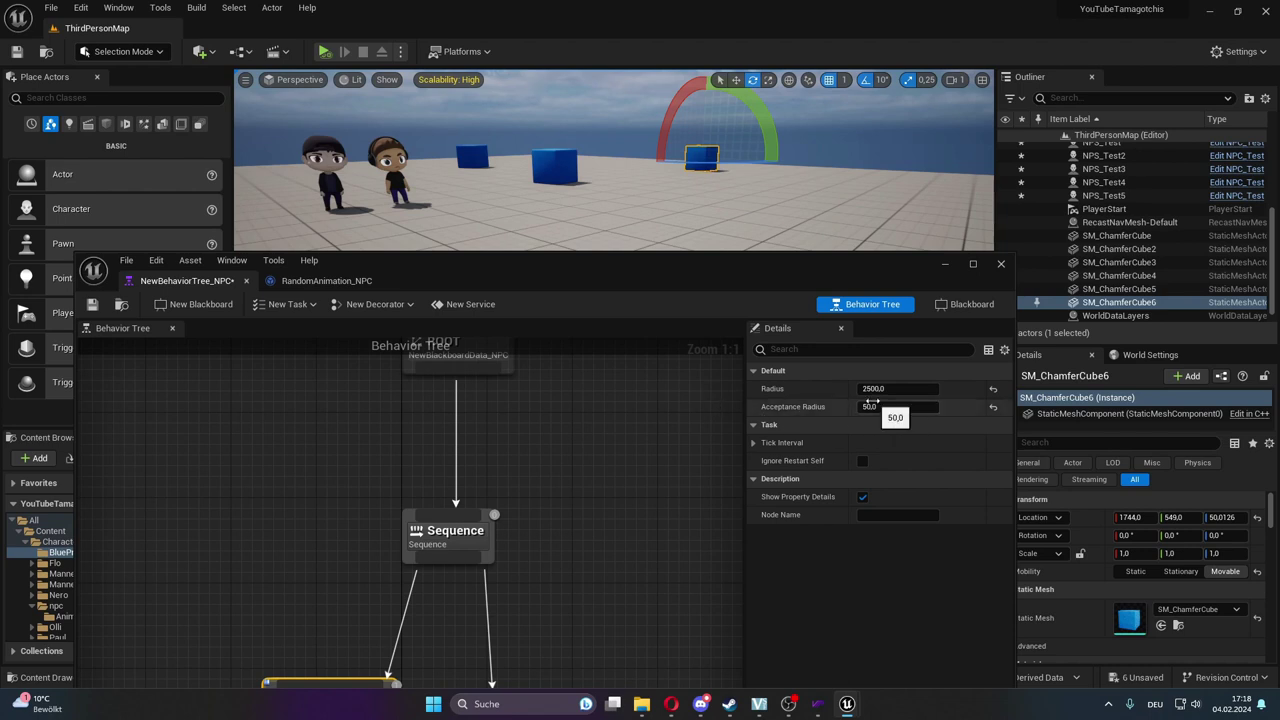
{"action": "key", "text": "f"}
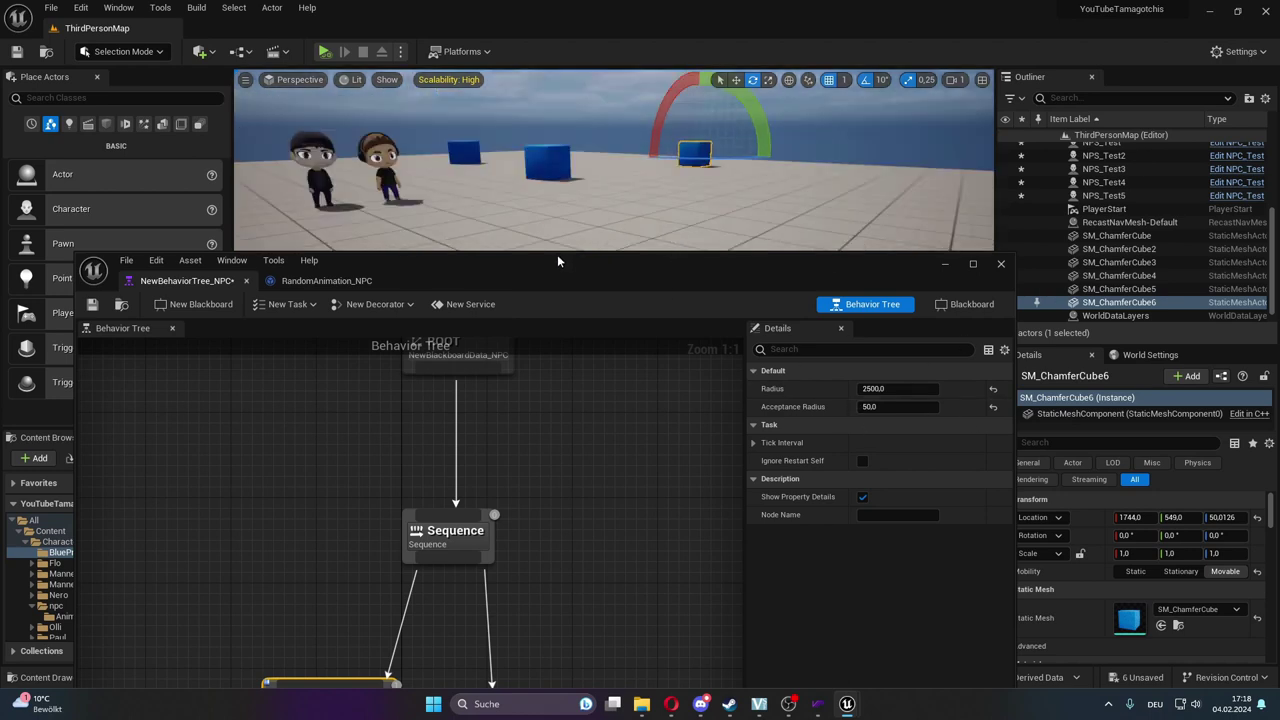
{"action": "right_click_drag", "start_coordinate": [585, 230], "coordinate": [615, 182]}
Save NewBehaviorTree_NPC and minimize its editor window.
{"action": "right_click_drag", "start_coordinate": [565, 88], "coordinate": [641, 160]}
{"action": "left_click_drag", "start_coordinate": [630, 282], "coordinate": [693, 182]}
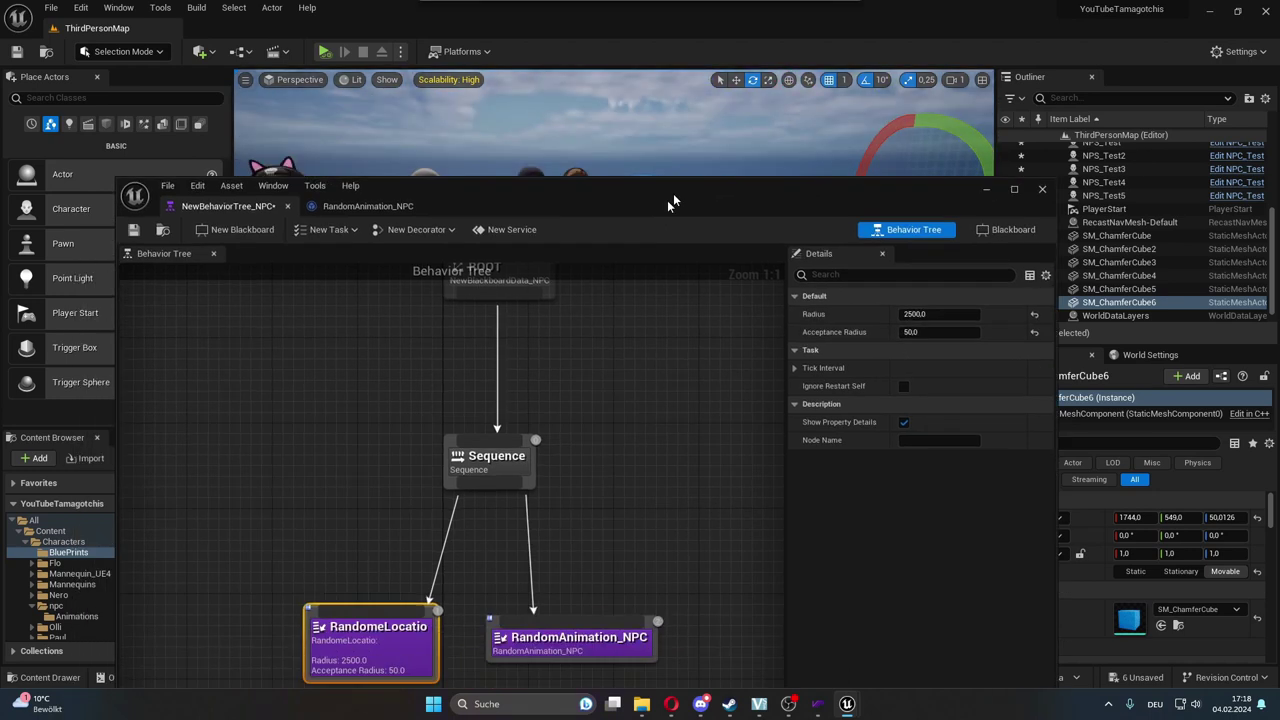
{"action": "left_click", "coordinate": [155, 205]}
{"action": "left_click_drag", "start_coordinate": [838, 178], "coordinate": [828, 124]}
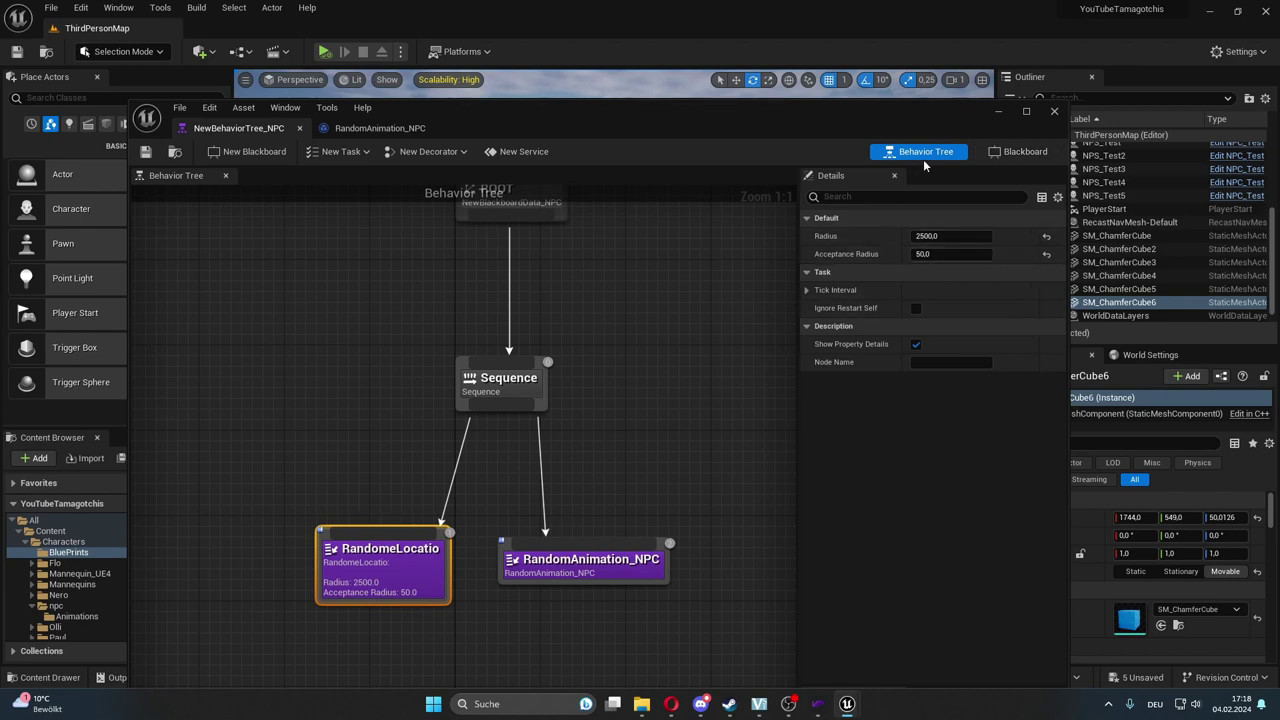
{"action": "left_click", "coordinate": [997, 112]}
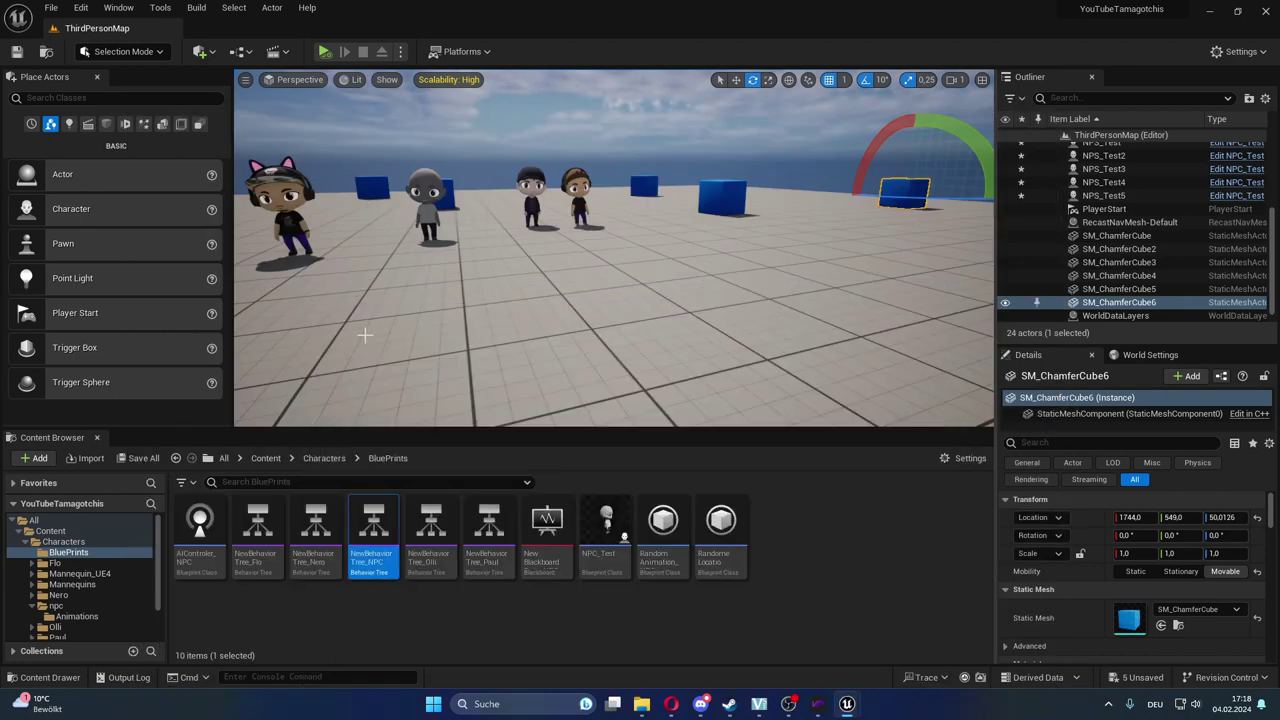
Search Place Actors for 'nav', drop in a Nav Mesh Bounds Volume, then delete it.
{"action": "right_click_drag", "start_coordinate": [481, 170], "coordinate": [481, 170]}
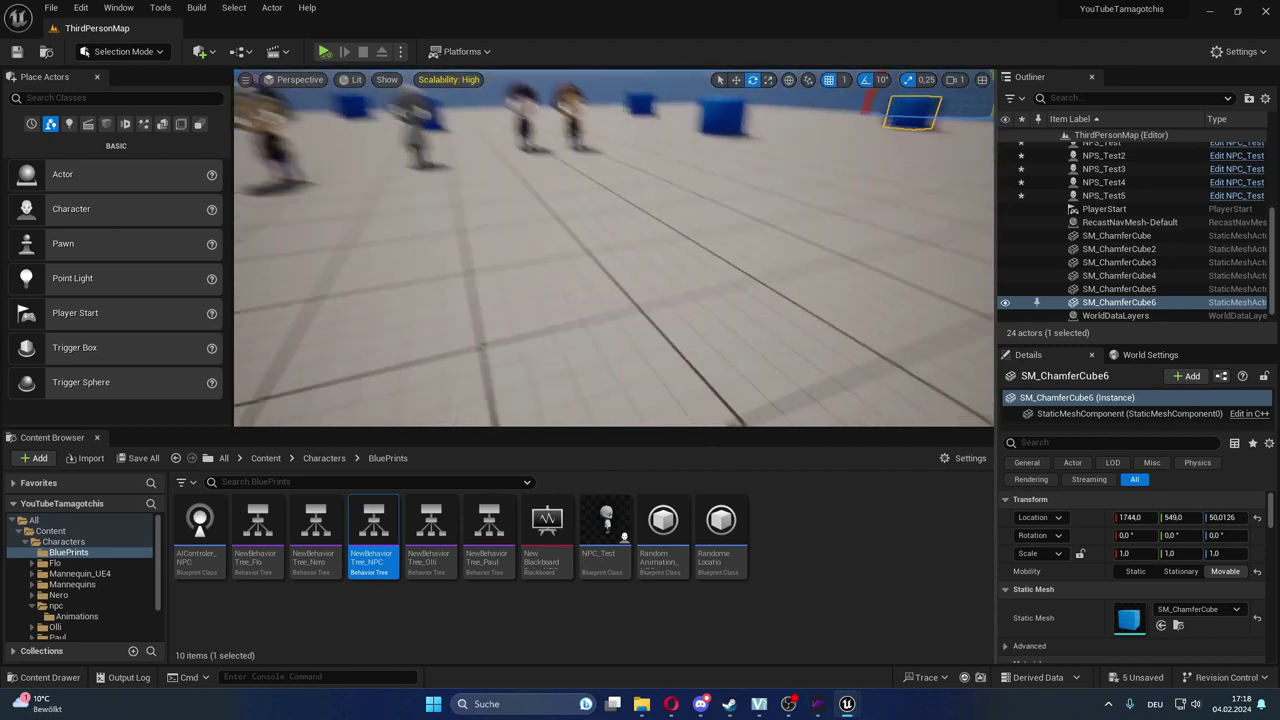
{"action": "right_click_drag", "start_coordinate": [244, 408], "coordinate": [524, 199]}
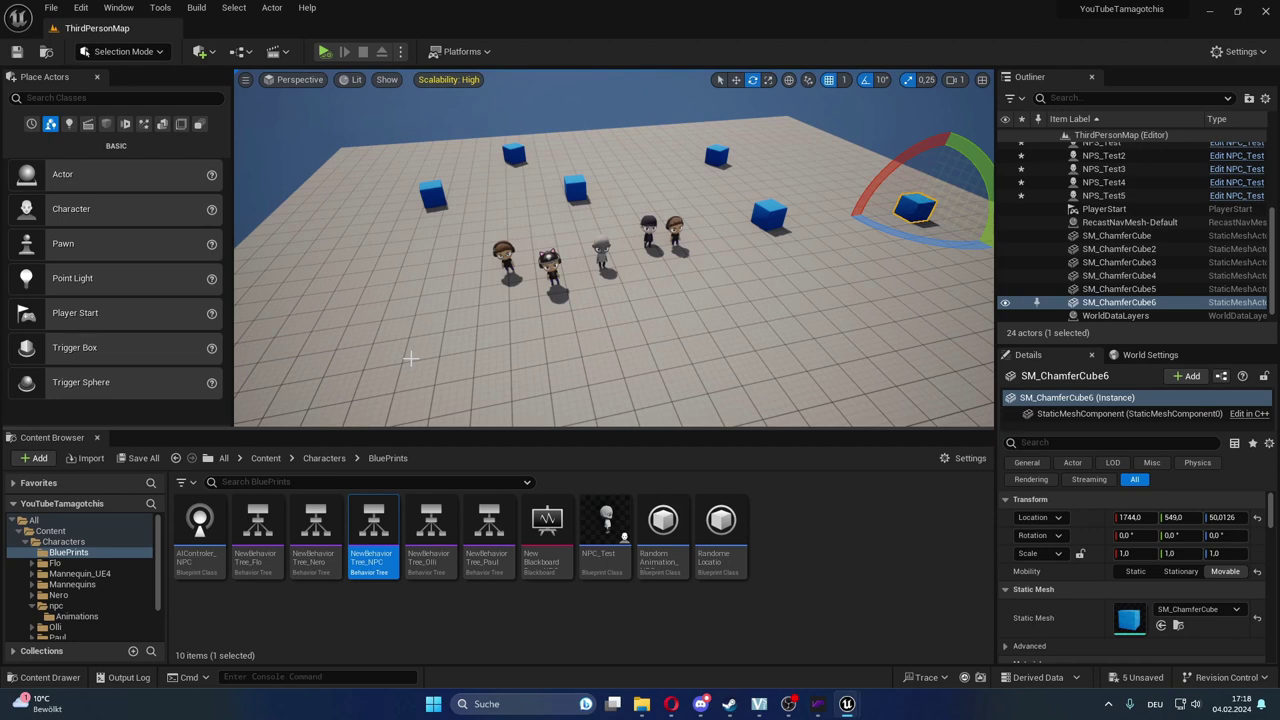
{"action": "left_click", "coordinate": [90, 98]}
{"action": "type", "text": "na"}
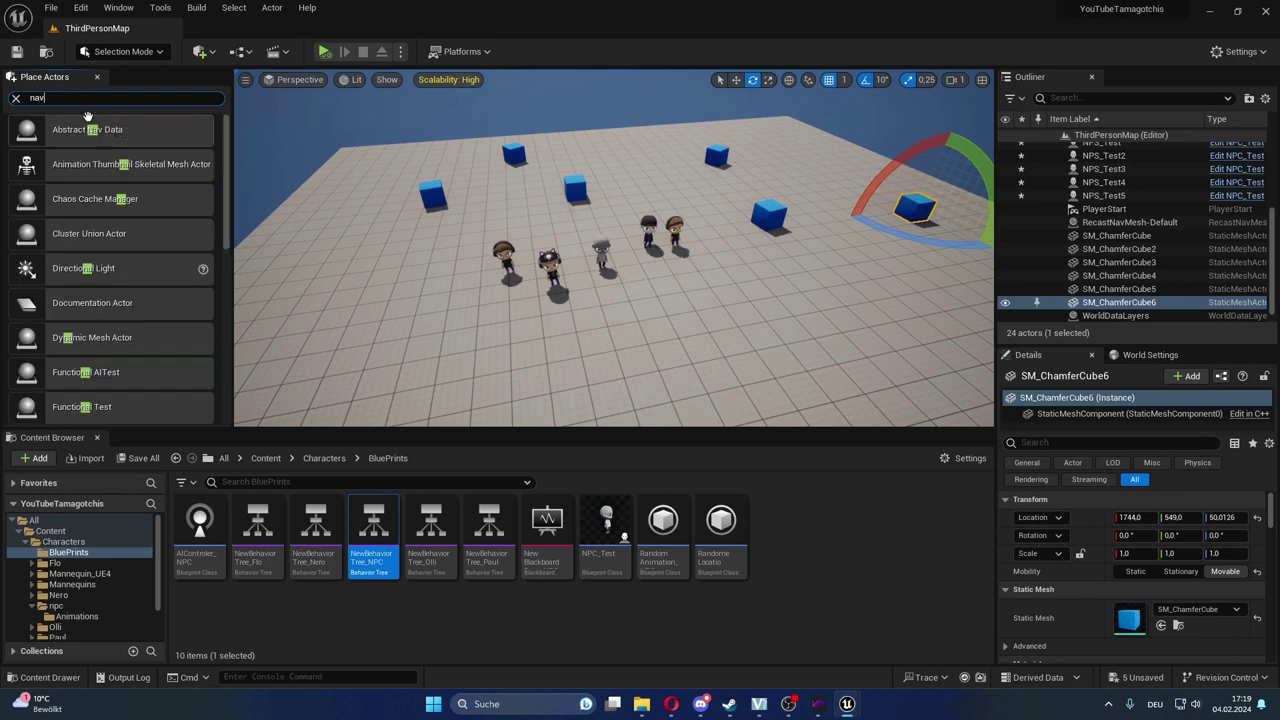
{"action": "type", "text": "v"}
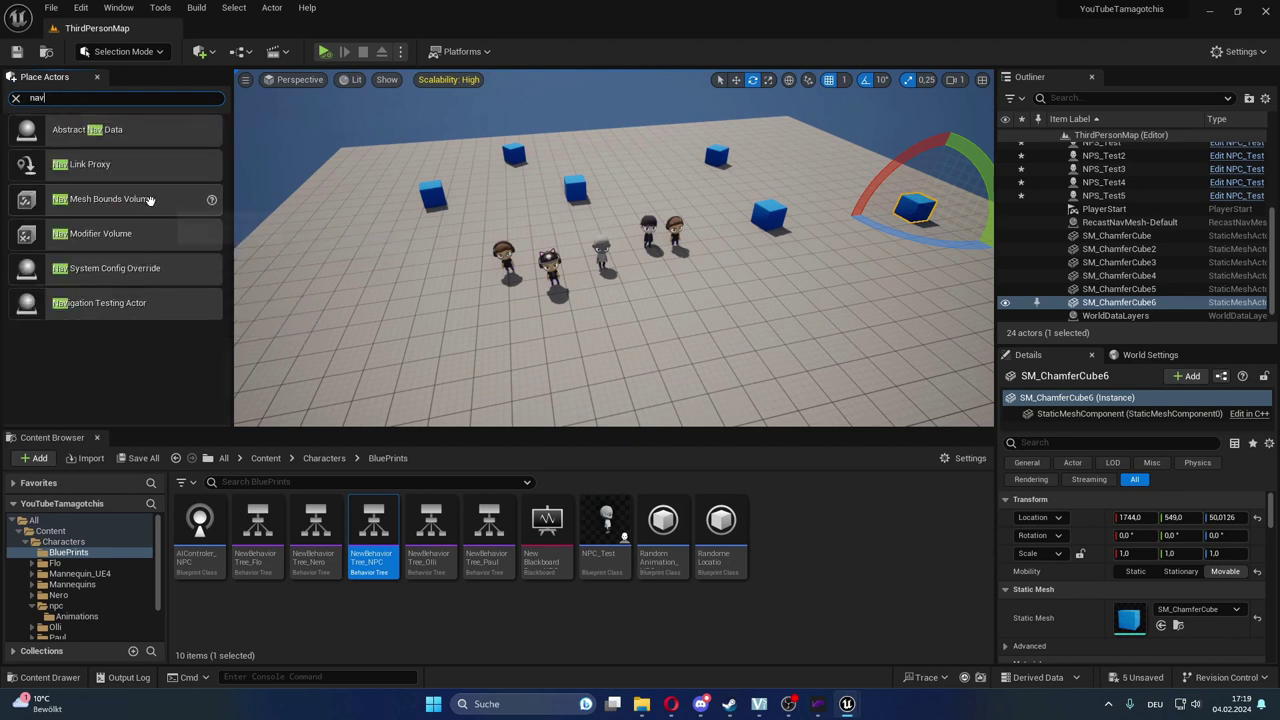
{"action": "left_click_drag", "start_coordinate": [122, 198], "coordinate": [15, 190]}
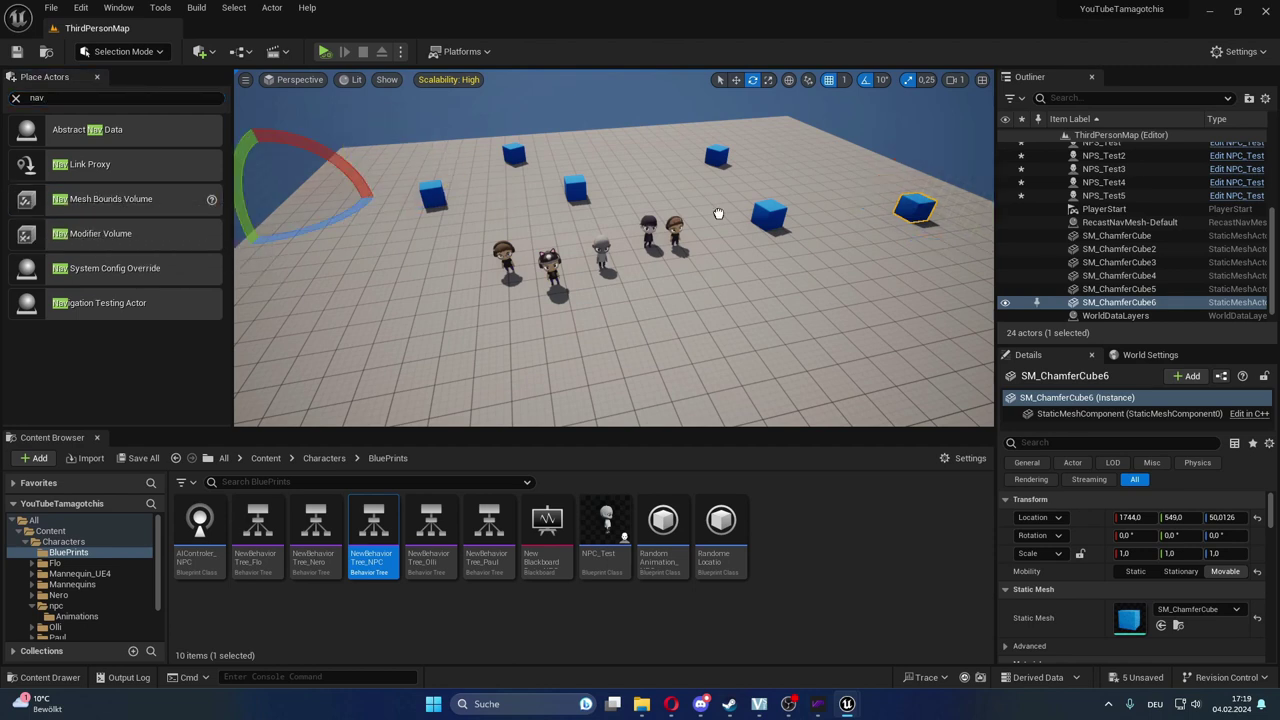
{"action": "left_click_drag", "start_coordinate": [15, 190], "coordinate": [585, 245]}
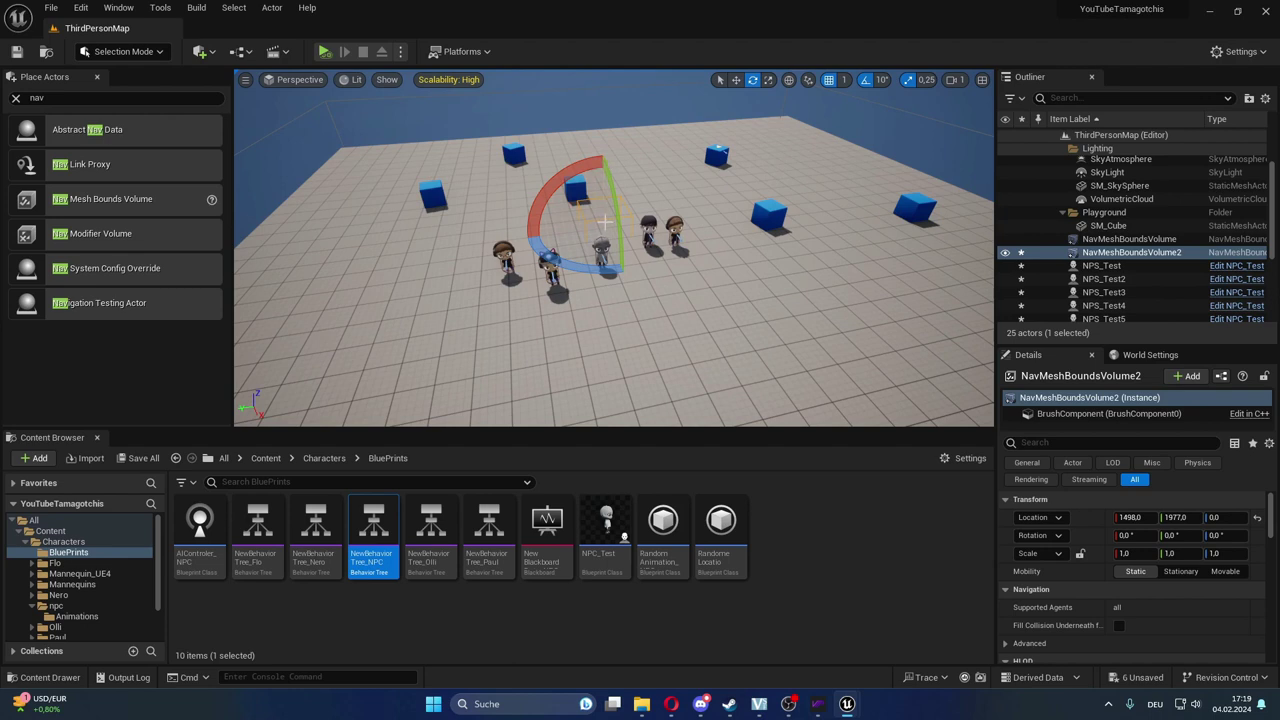
{"action": "key", "text": "Delete"}
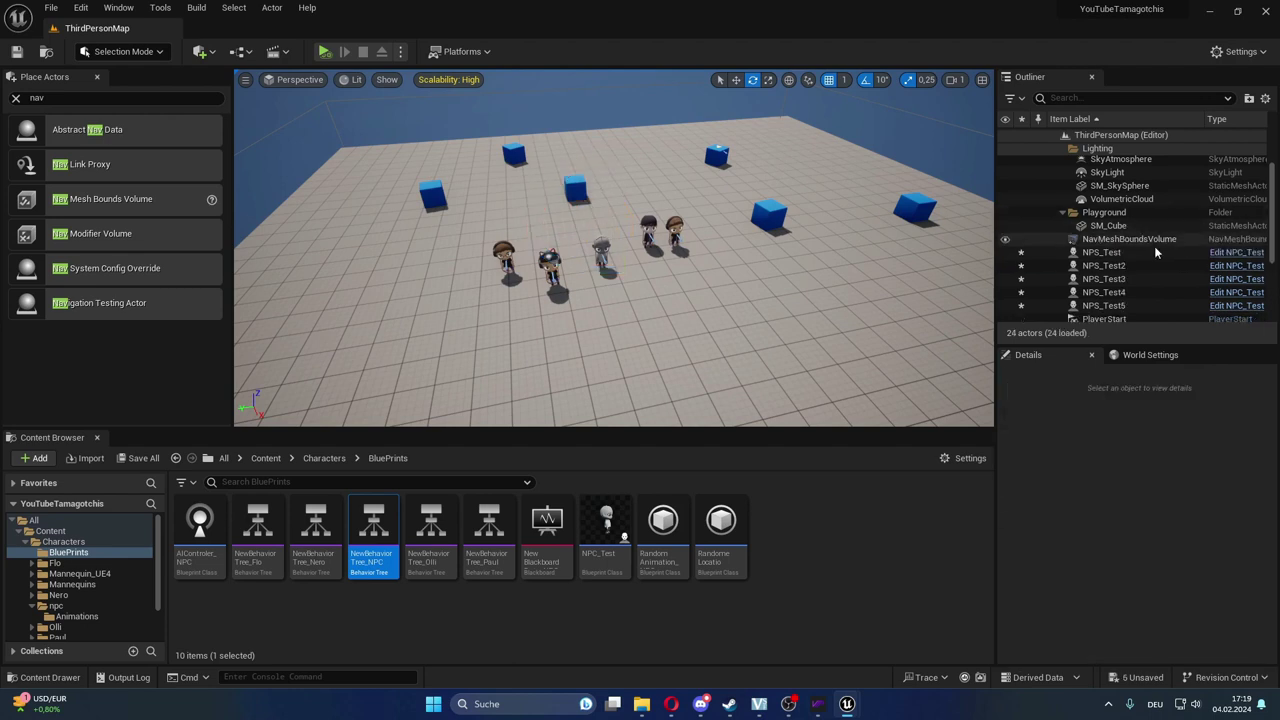
Frame the existing NavMeshBoundsVolume, select the SM_Cube floor, and toggle navmesh display with P.
{"action": "left_click", "coordinate": [1160, 239]}
{"action": "key", "text": "f"}
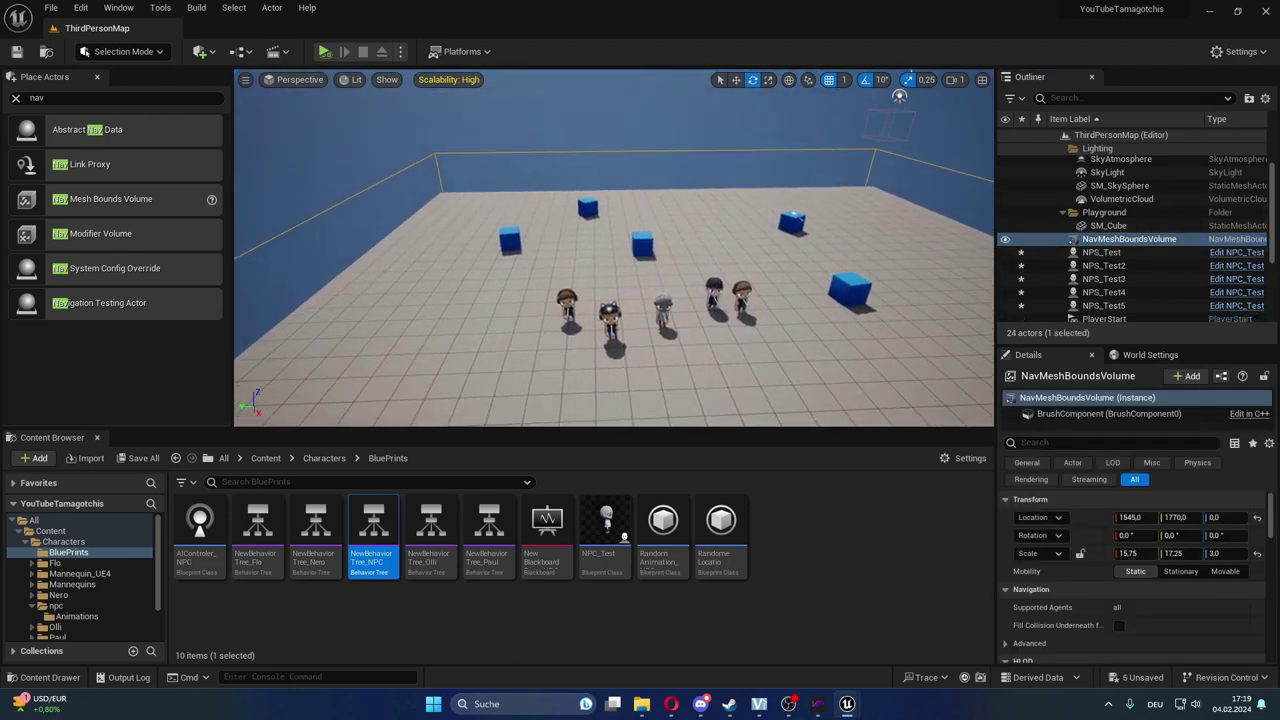
{"action": "left_click_drag", "start_coordinate": [760, 280], "coordinate": [792, 276], "text": "alt"}
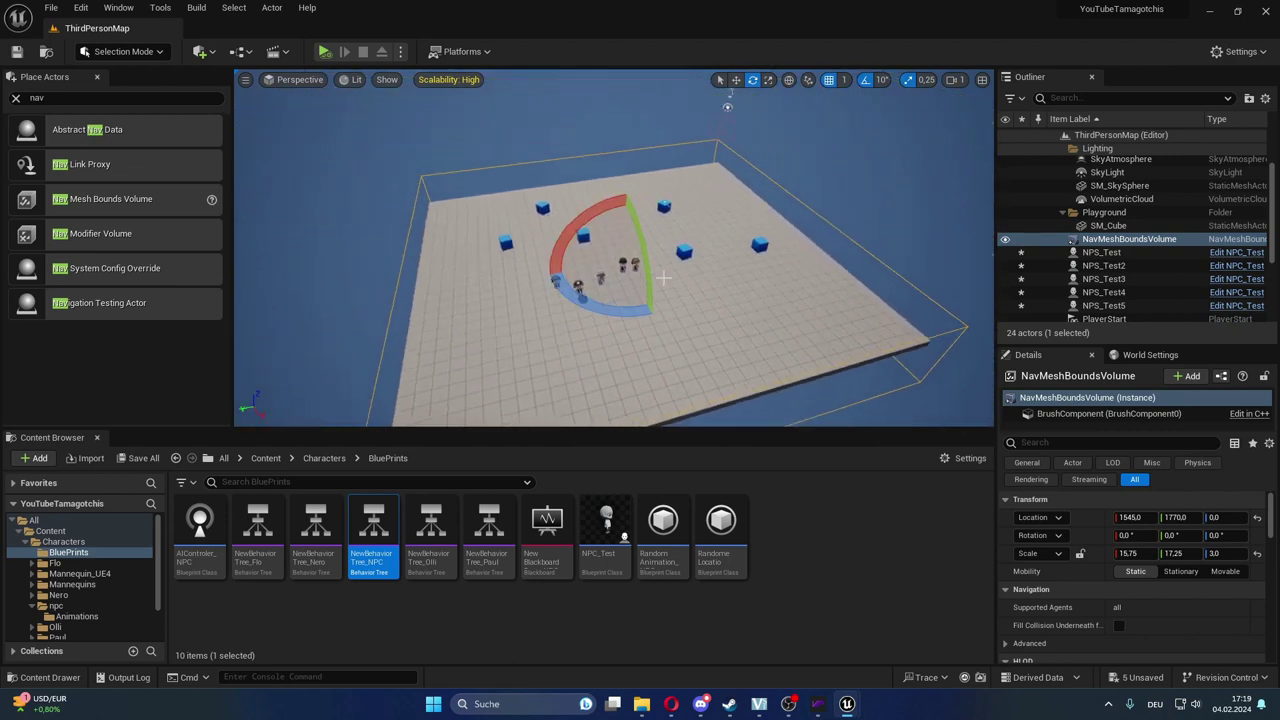
{"action": "left_click", "coordinate": [759, 232]}
{"action": "key", "text": "p"}
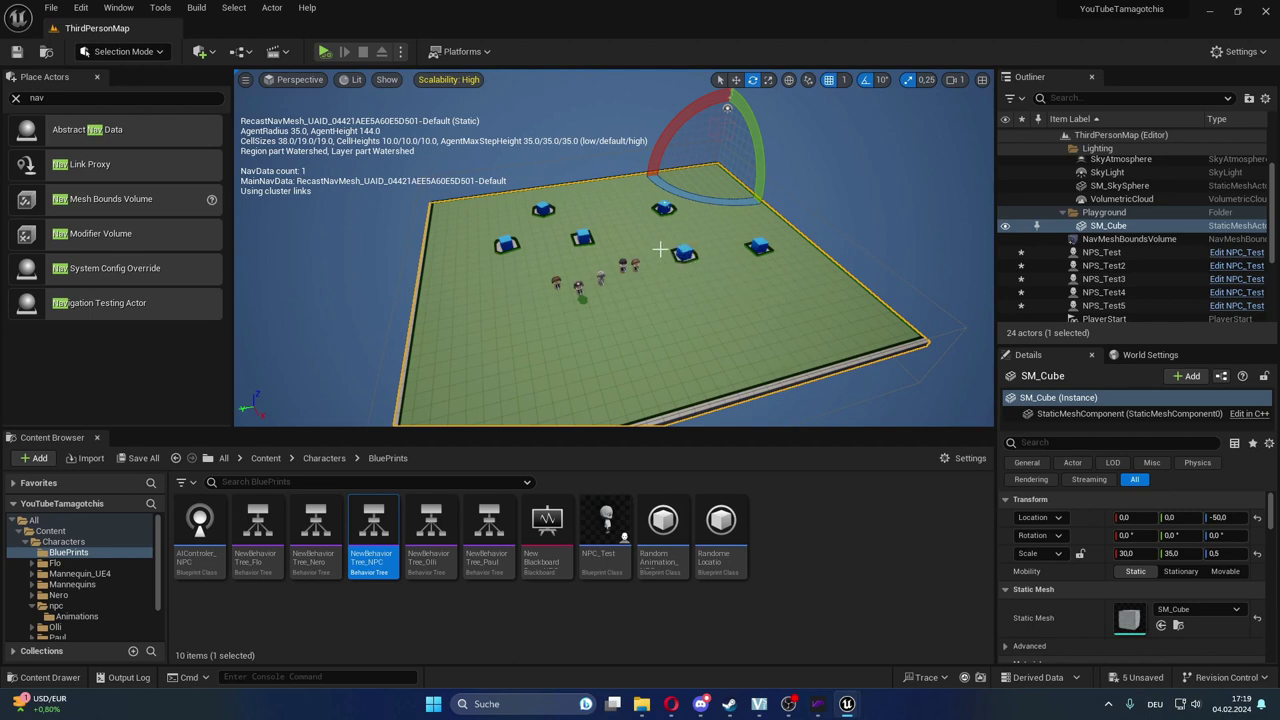
Zoom and orbit over the playground to inspect the green navmesh cut out around each cube.
{"action": "scroll", "coordinate": [700, 245], "scroll_direction": "up", "scroll_amount": 3}
{"action": "scroll", "coordinate": [715, 252], "scroll_direction": "up", "scroll_amount": 3}
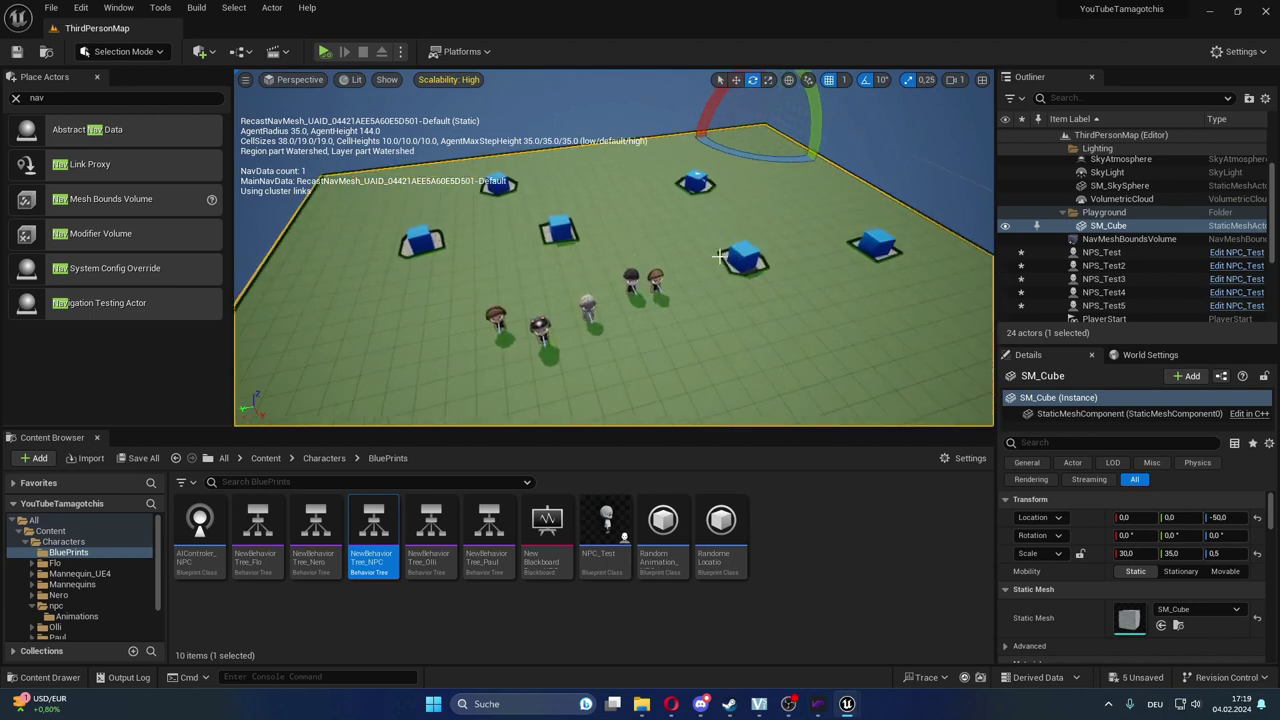
{"action": "scroll", "coordinate": [730, 261], "scroll_direction": "up", "scroll_amount": 3}
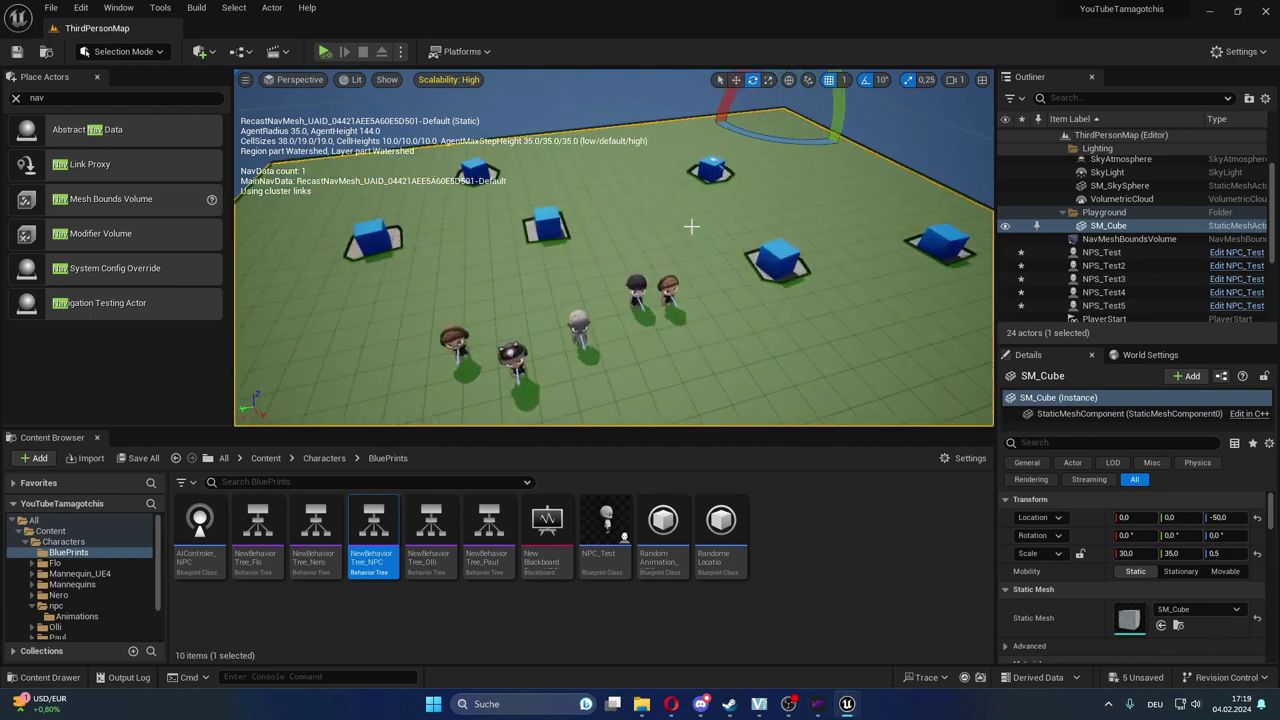
{"action": "scroll", "coordinate": [774, 261], "scroll_direction": "down", "scroll_amount": 3}
{"action": "scroll", "coordinate": [774, 261], "scroll_direction": "down", "scroll_amount": 2}
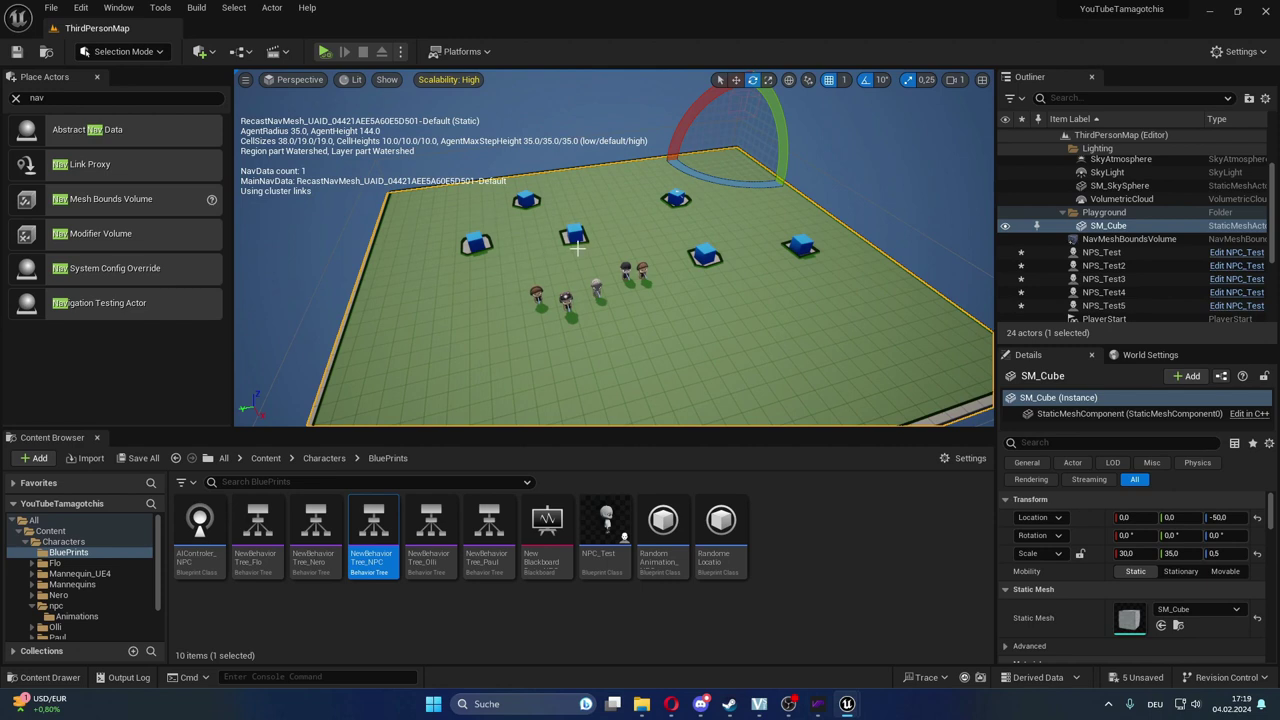
{"action": "scroll", "coordinate": [650, 330], "scroll_direction": "up", "scroll_amount": 4}
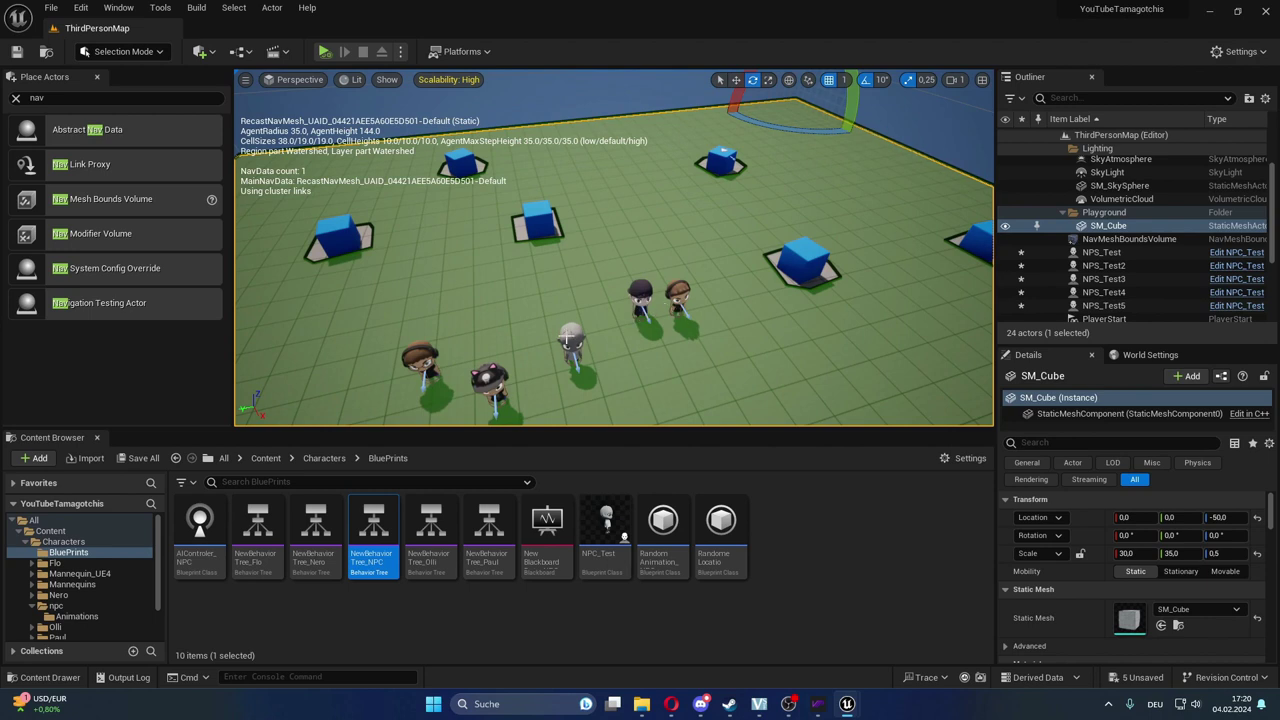
{"action": "scroll", "coordinate": [610, 318], "scroll_direction": "up", "scroll_amount": 2}
{"action": "scroll", "coordinate": [700, 350], "scroll_direction": "up", "scroll_amount": 2}
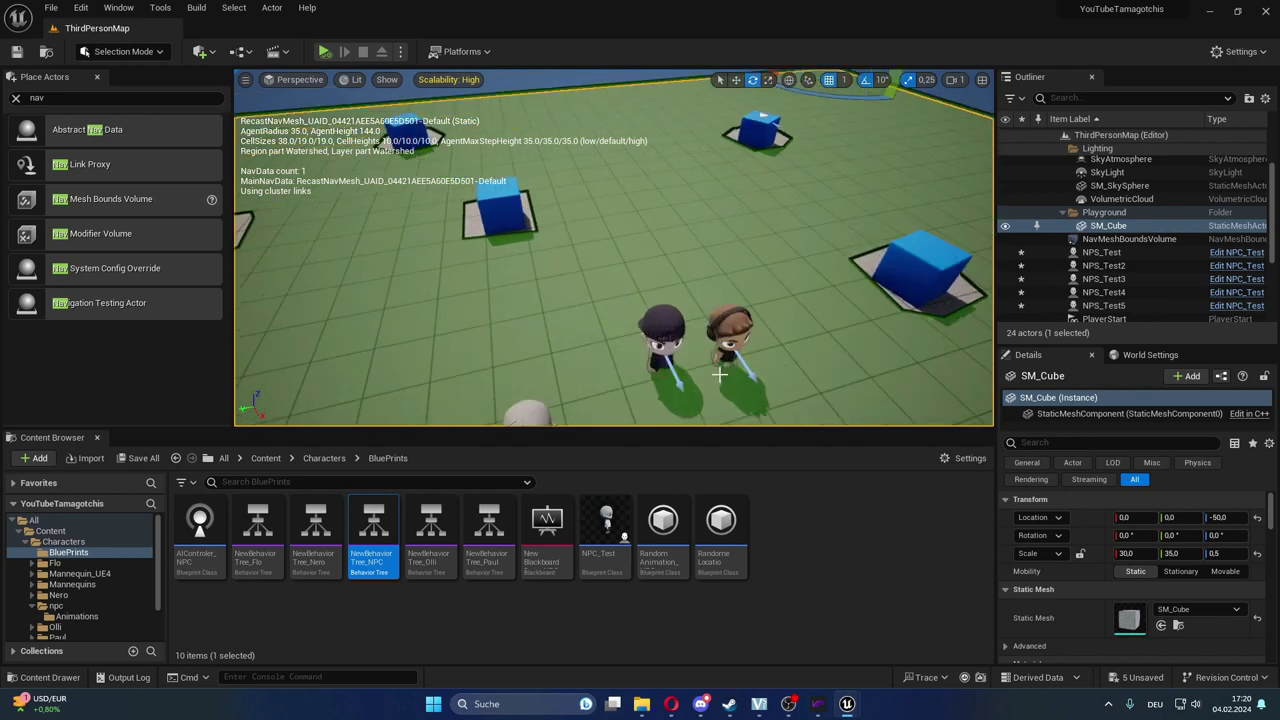
{"action": "scroll", "coordinate": [734, 329], "scroll_direction": "down", "scroll_amount": 2}
{"action": "scroll", "coordinate": [734, 329], "scroll_direction": "down", "scroll_amount": 3}
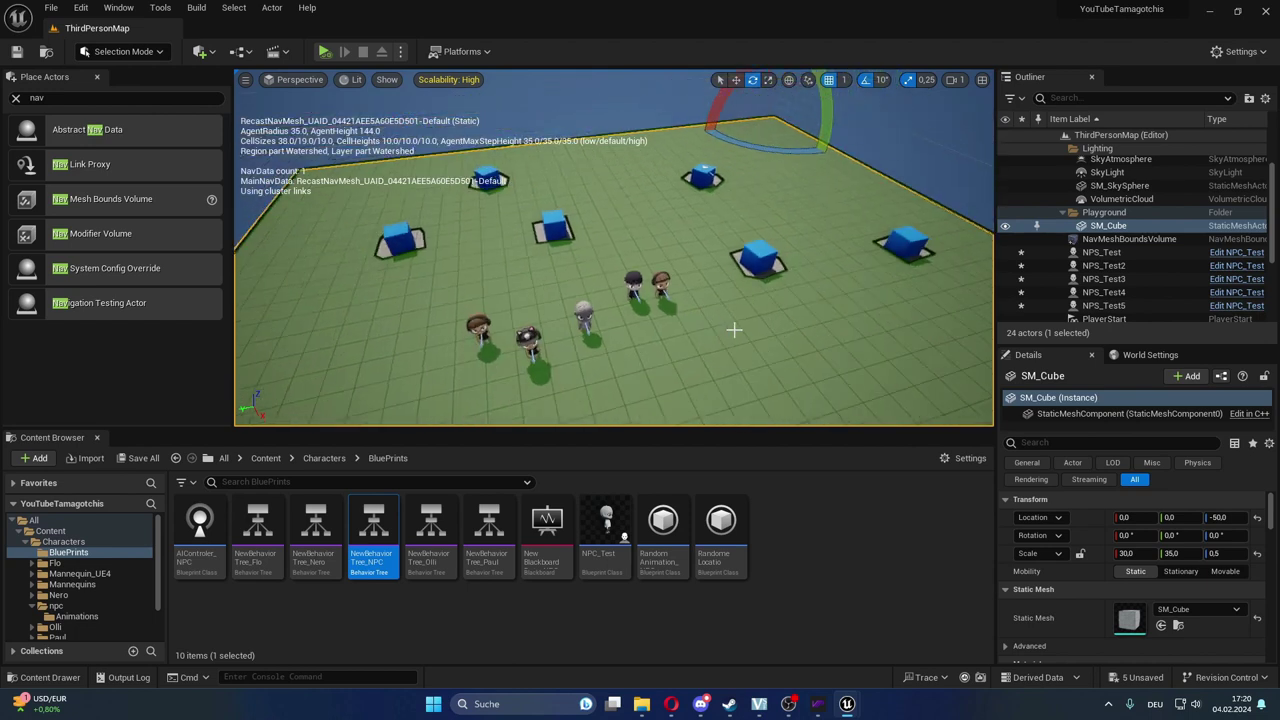
{"action": "scroll", "coordinate": [606, 295], "scroll_direction": "down", "scroll_amount": 3}
{"action": "scroll", "coordinate": [687, 322], "scroll_direction": "up", "scroll_amount": 2}
{"action": "scroll", "coordinate": [723, 240], "scroll_direction": "up", "scroll_amount": 2}
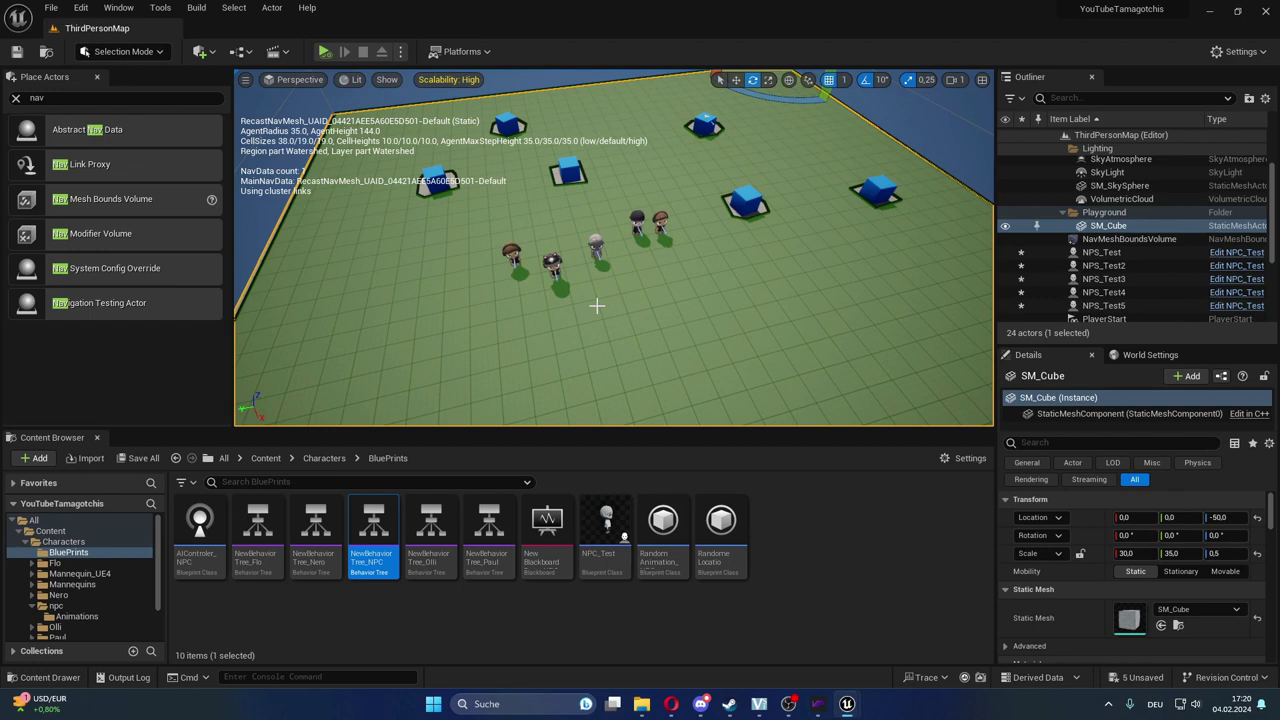
{"action": "right_click_drag", "start_coordinate": [596, 305], "coordinate": [600, 270]}
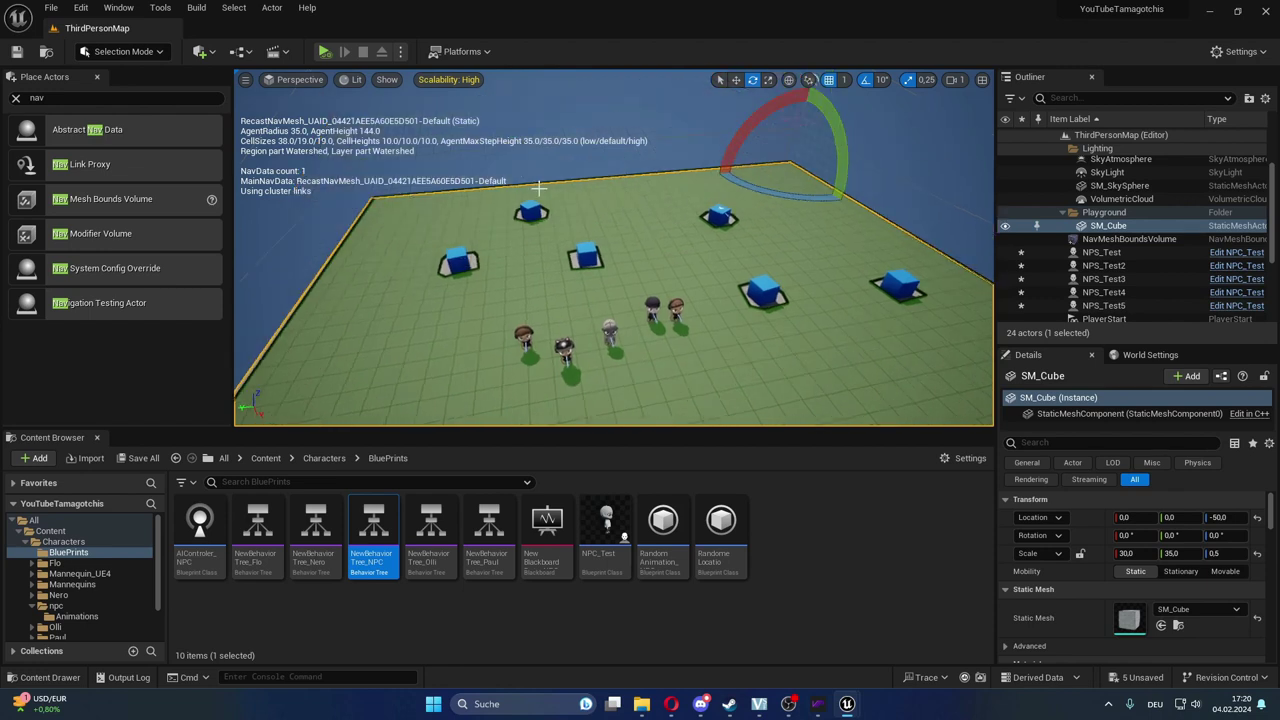
{"action": "right_click_drag", "start_coordinate": [569, 214], "coordinate": [468, 221]}
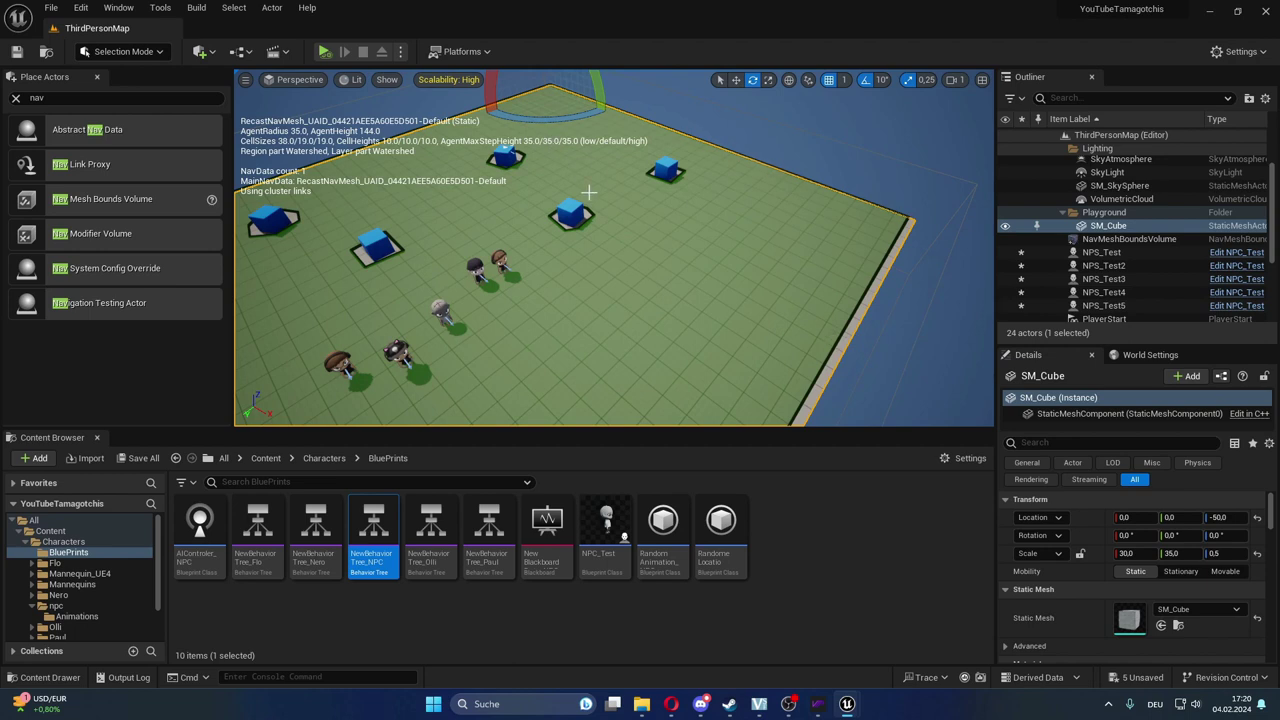
{"action": "right_click_drag", "start_coordinate": [591, 227], "coordinate": [608, 235]}
{"action": "right_click_drag", "start_coordinate": [510, 318], "coordinate": [587, 323]}
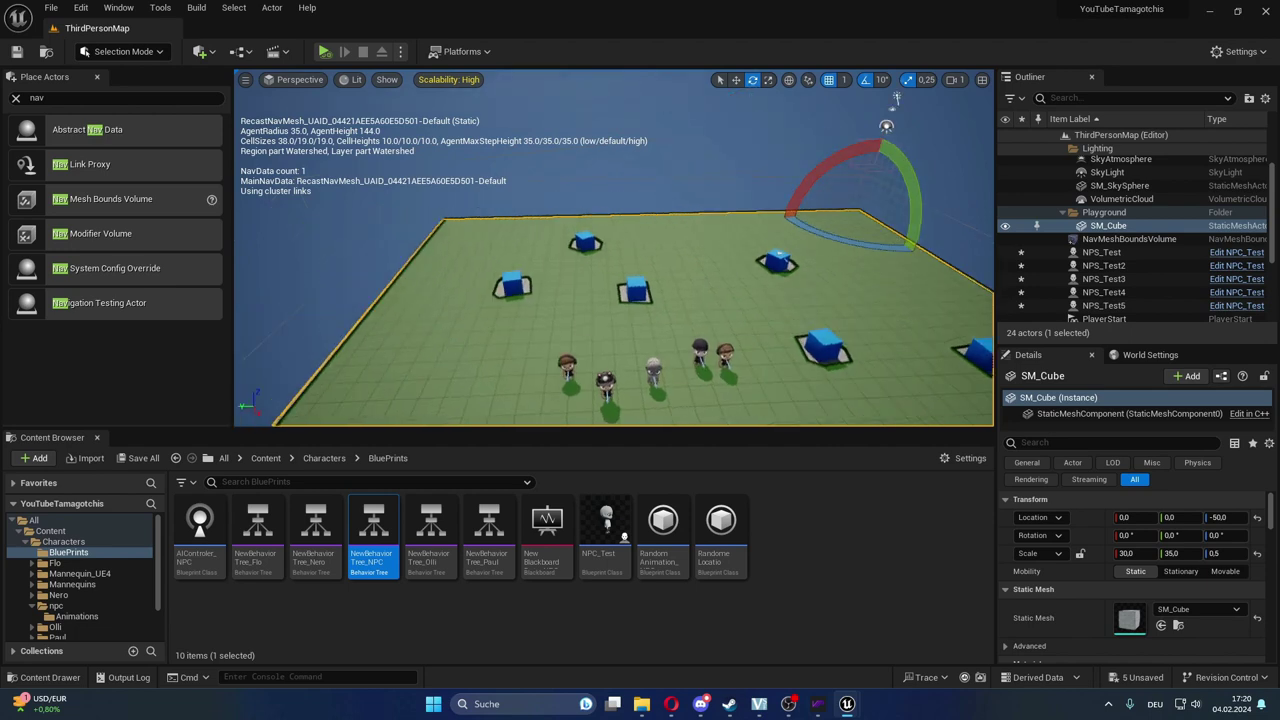